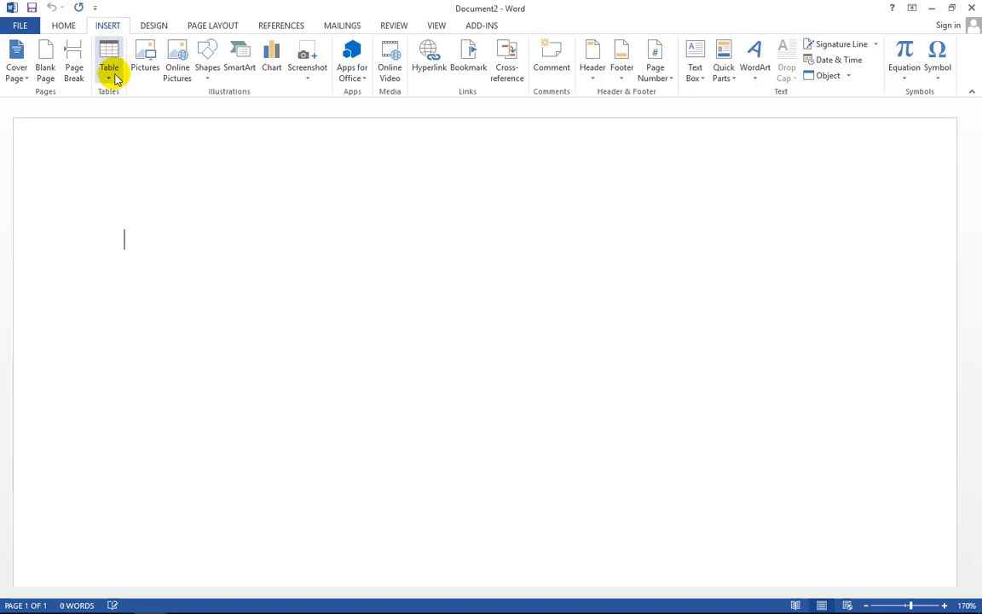
- Paste the 'Education of Qualification' title from the original document into the new one, adding an empty line below
{"action": "left_click", "coordinate": [110, 62]}
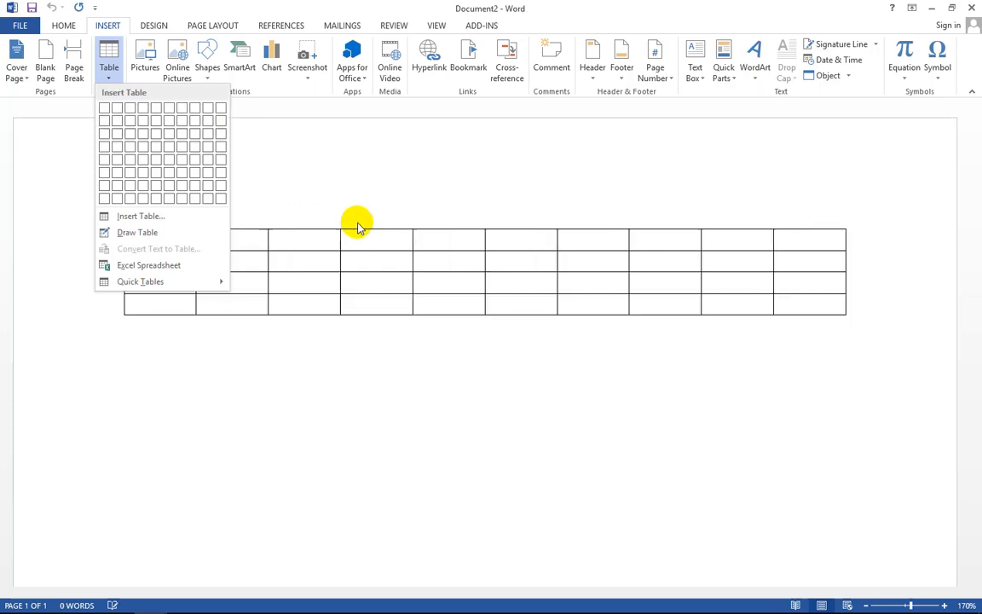
{"action": "left_click", "coordinate": [307, 251]}
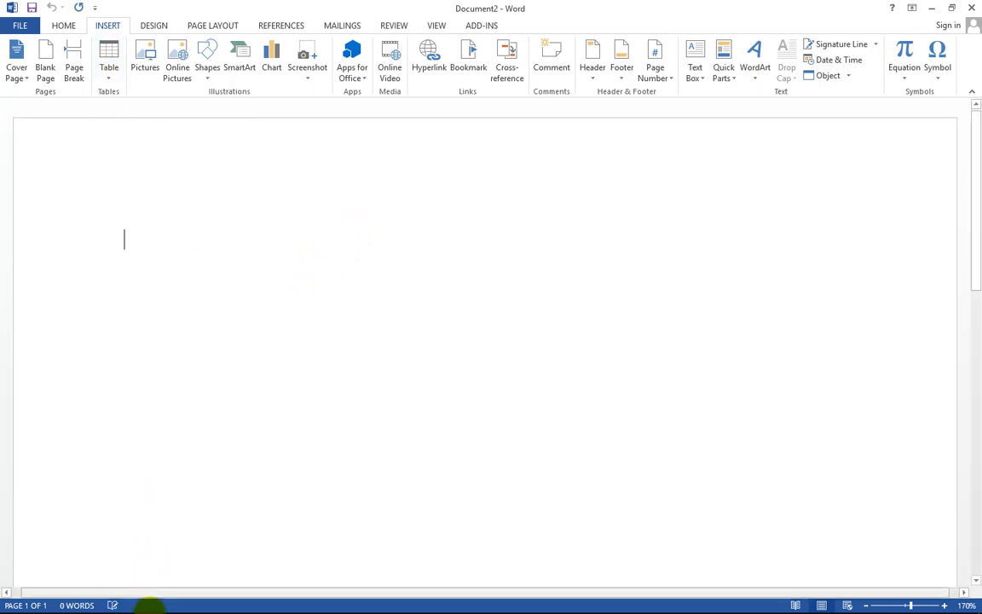
{"action": "mouse_move", "coordinate": [151, 597]}
{"action": "left_click", "coordinate": [115, 545]}
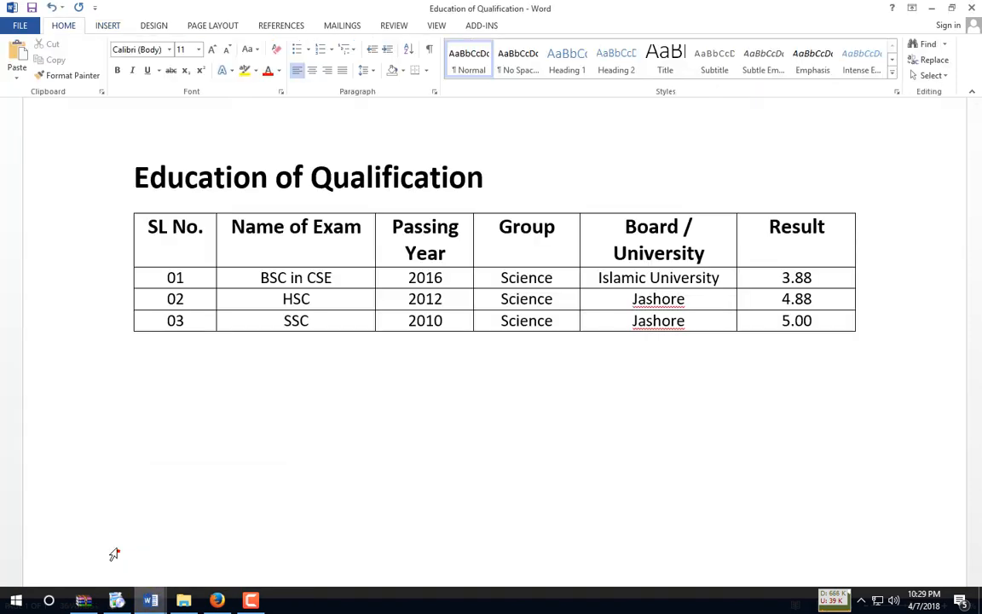
{"action": "left_click_drag", "start_coordinate": [135, 177], "coordinate": [467, 189]}
{"action": "key", "text": "ctrl+c"}
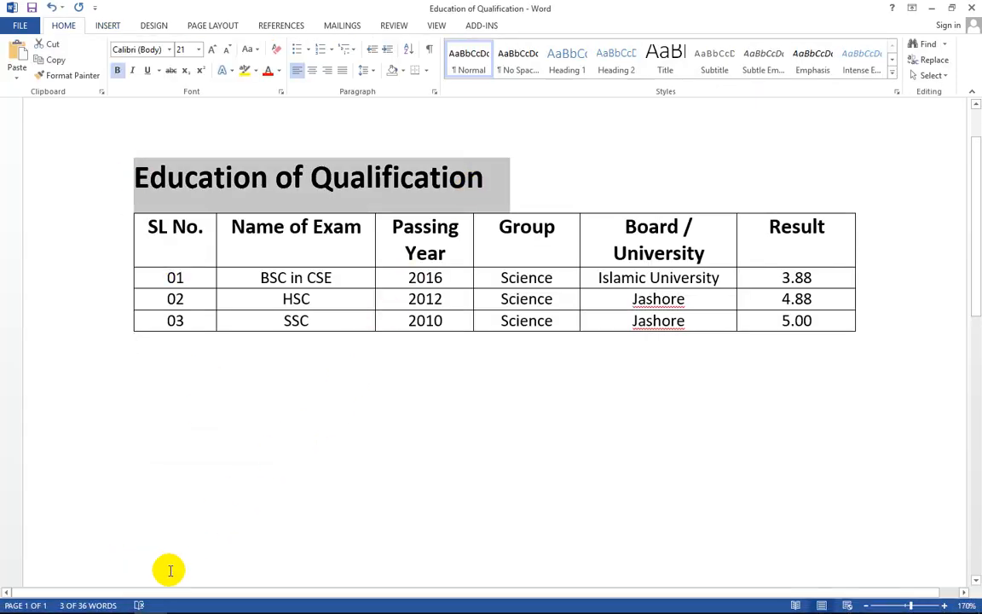
{"action": "key", "text": "alt+Tab"}
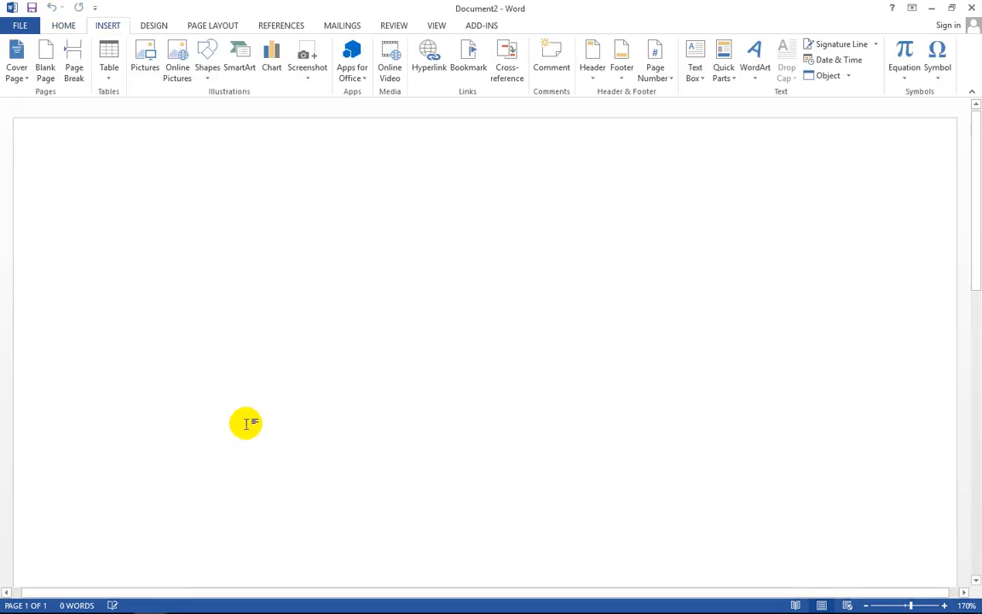
{"action": "key", "text": "ctrl+v"}
{"action": "left_click", "coordinate": [484, 246]}
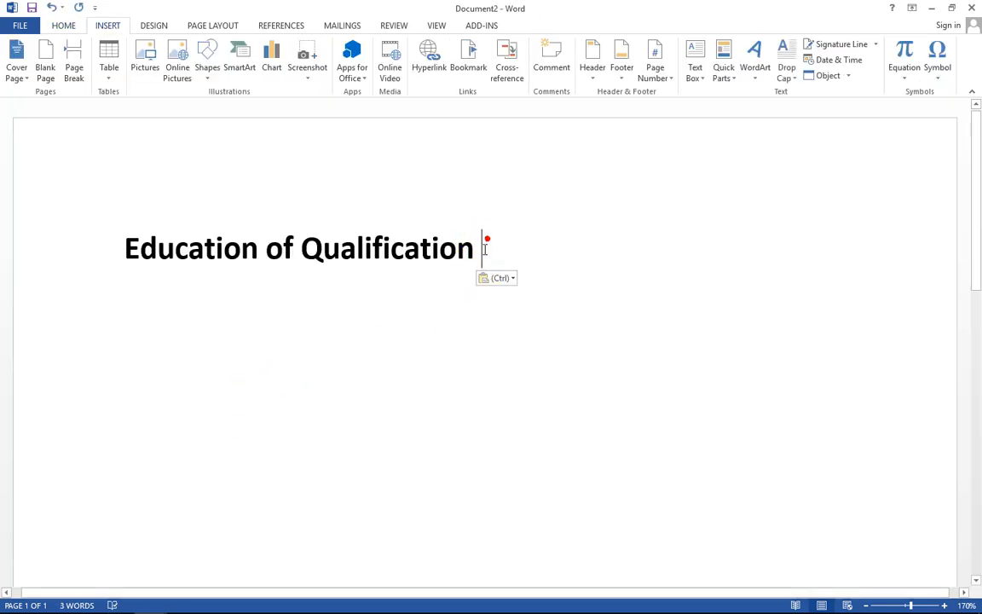
{"action": "key", "text": "Return"}
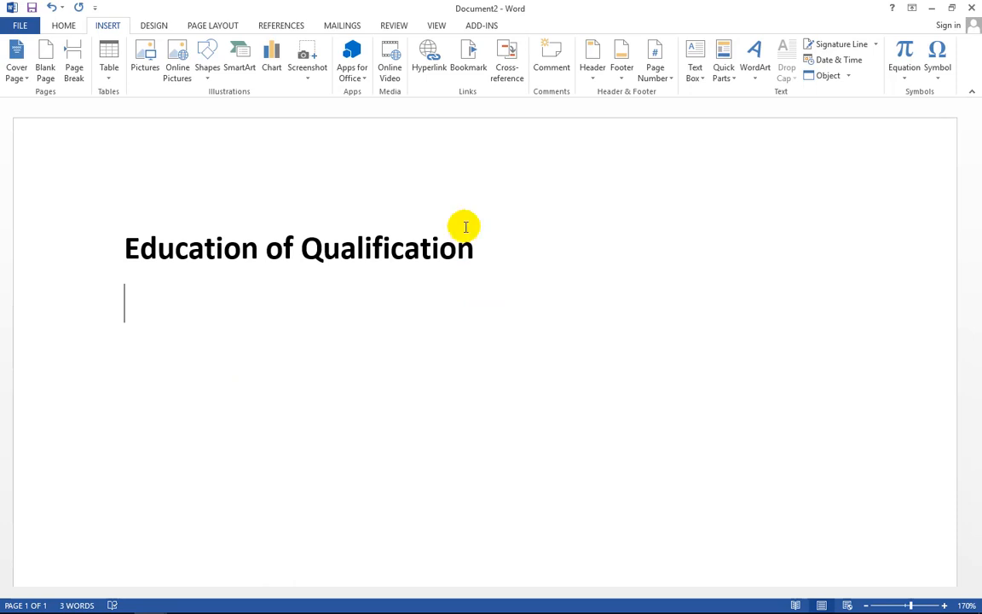
- Review the original table's SL No. and Board / University headers, then return to the new document
{"action": "left_click", "coordinate": [111, 56]}
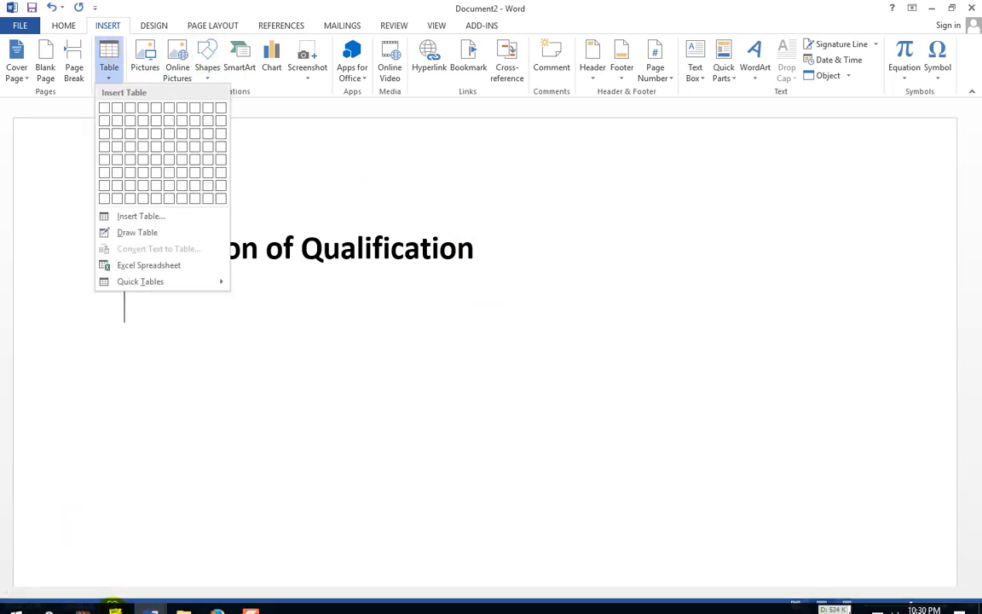
{"action": "left_click", "coordinate": [151, 600]}
{"action": "left_click", "coordinate": [114, 550]}
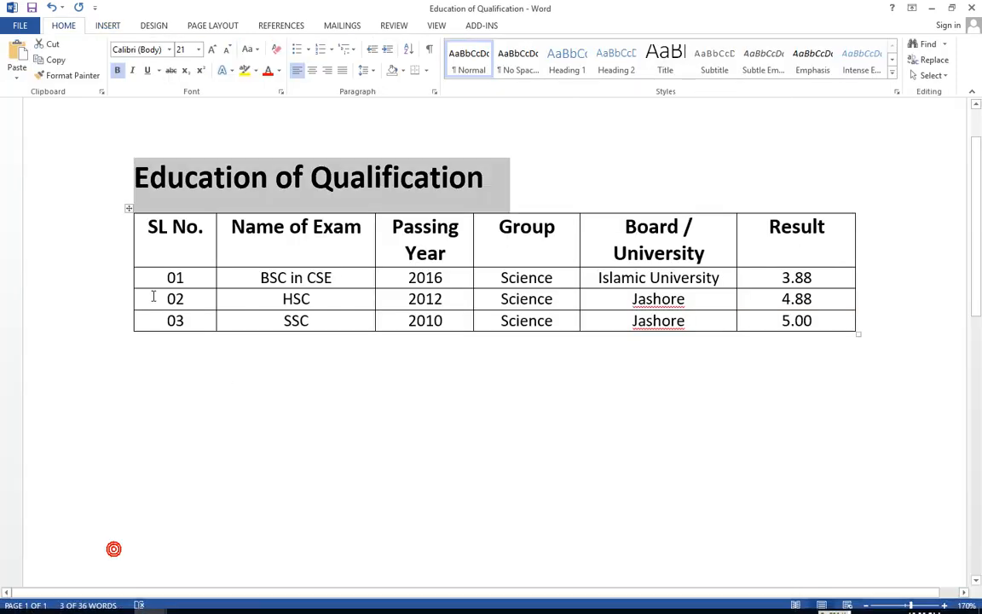
{"action": "left_click", "coordinate": [266, 245]}
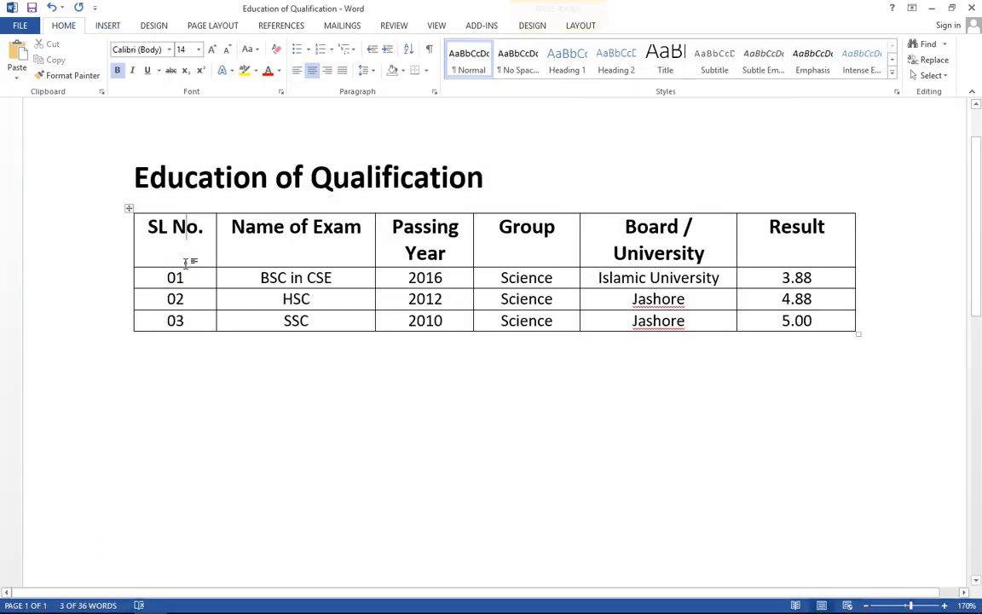
{"action": "left_click", "coordinate": [708, 231]}
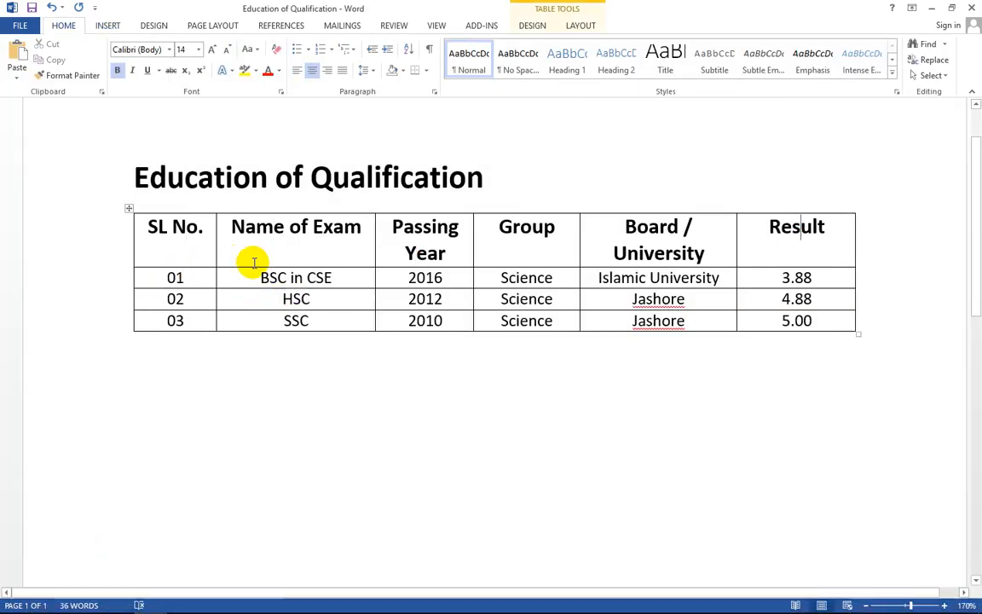
{"action": "left_click", "coordinate": [161, 242]}
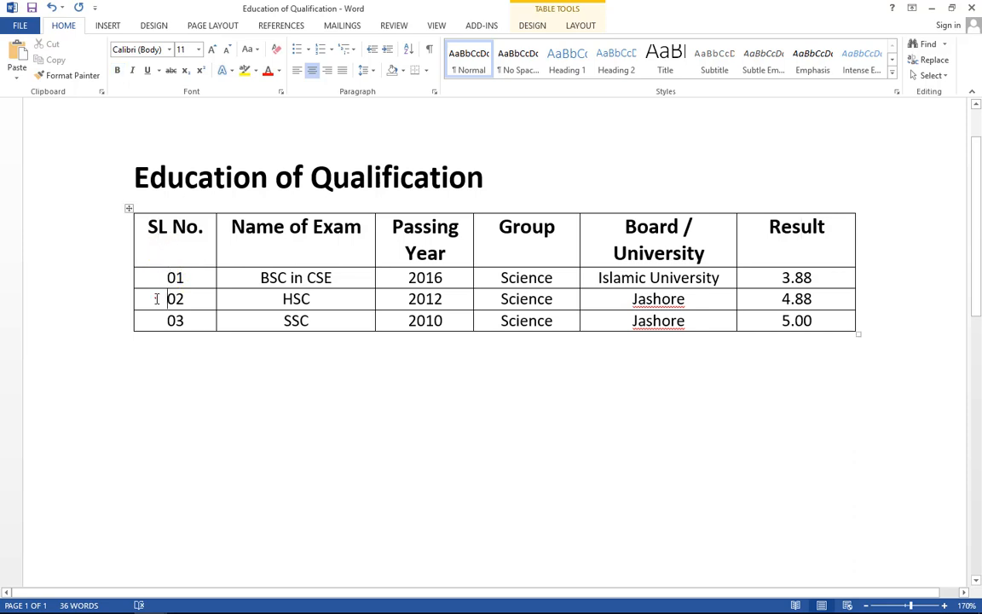
{"action": "key", "text": "alt+Tab"}
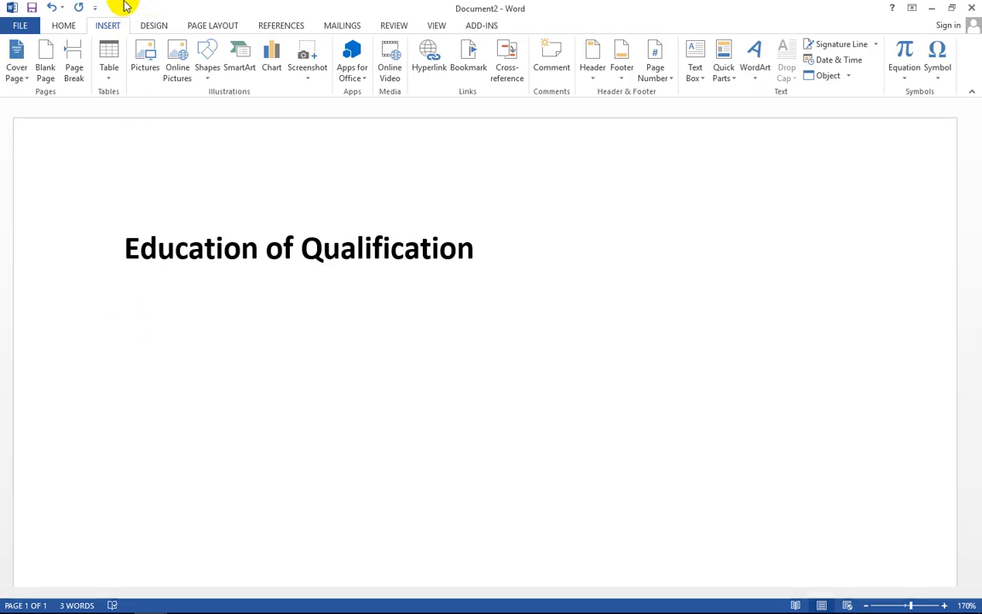
- Insert a 5-column, 4-row table under the heading and shrink its font to 14
{"action": "left_click", "coordinate": [107, 67]}
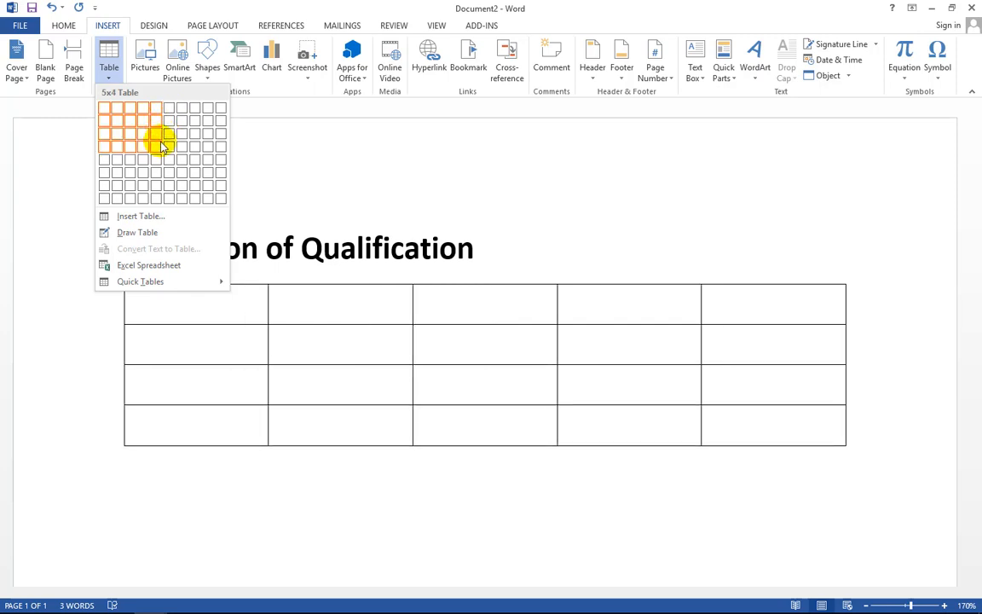
{"action": "left_click", "coordinate": [162, 146]}
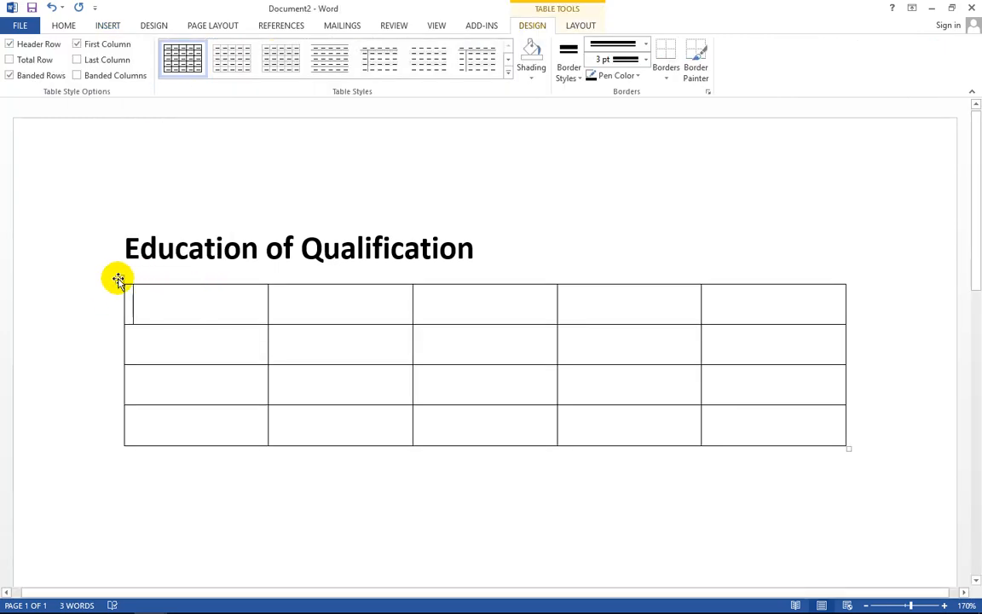
{"action": "left_click", "coordinate": [118, 280]}
{"action": "left_click", "coordinate": [63, 26]}
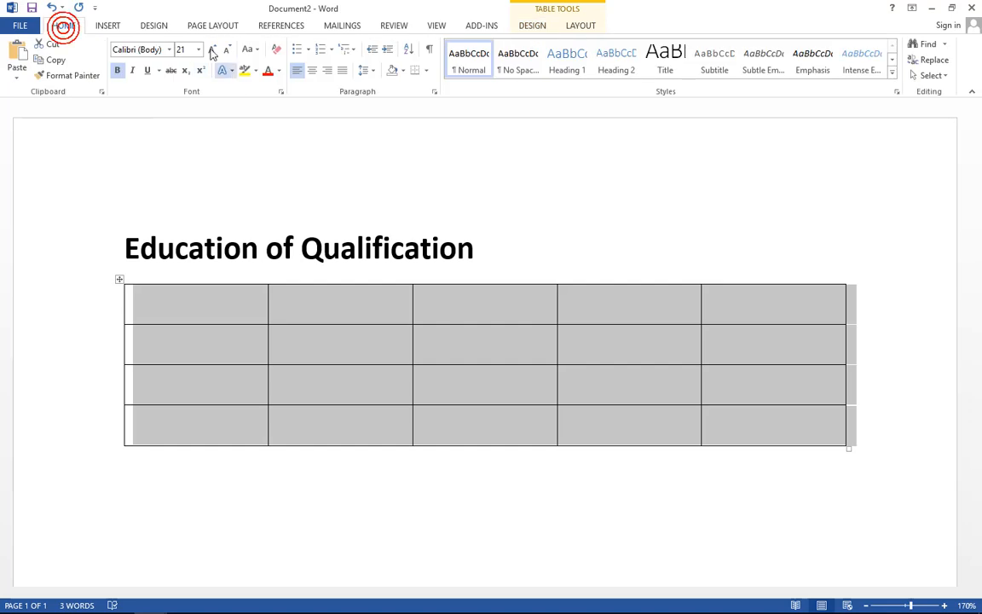
{"action": "left_click", "coordinate": [227, 51]}
{"action": "left_click", "coordinate": [227, 51]}
{"action": "left_click", "coordinate": [226, 51]}
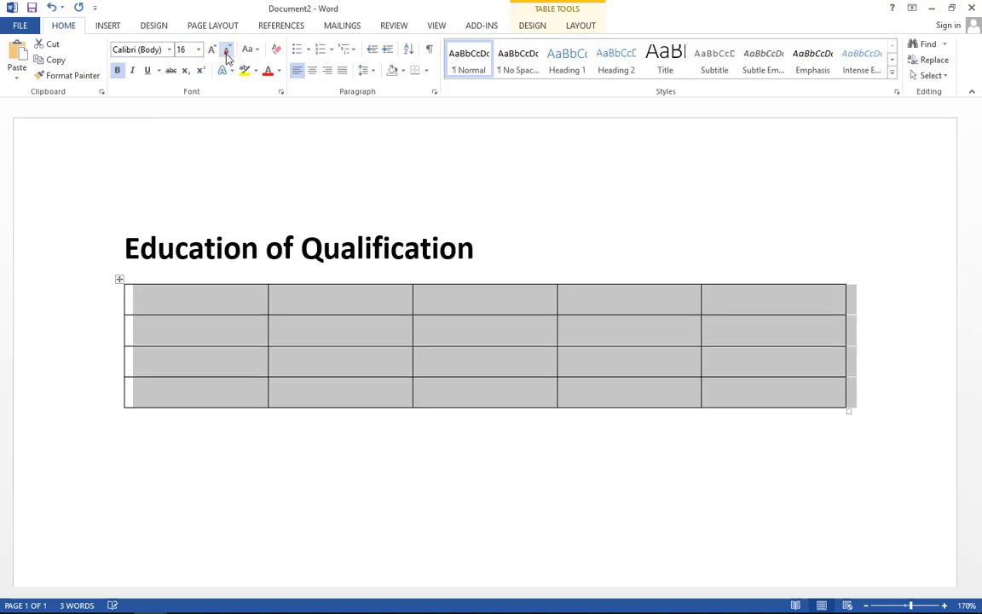
{"action": "left_click", "coordinate": [227, 51]}
{"action": "left_click", "coordinate": [185, 282]}
{"action": "left_click", "coordinate": [184, 295]}
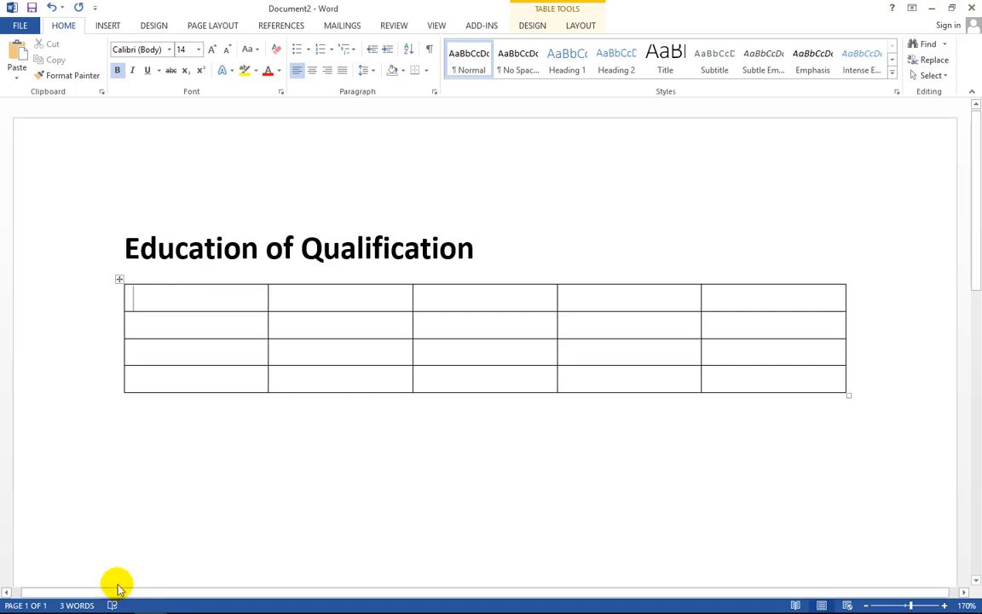
{"action": "key", "text": "alt+Tab"}
{"action": "left_click", "coordinate": [294, 258]}
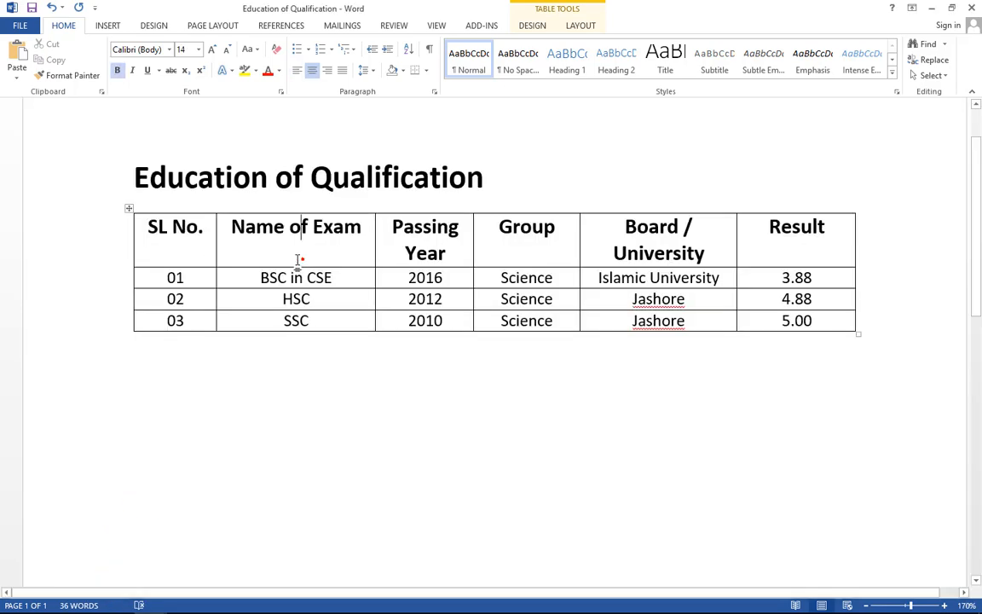
{"action": "left_click", "coordinate": [115, 237]}
{"action": "key", "text": "ctrl+c"}
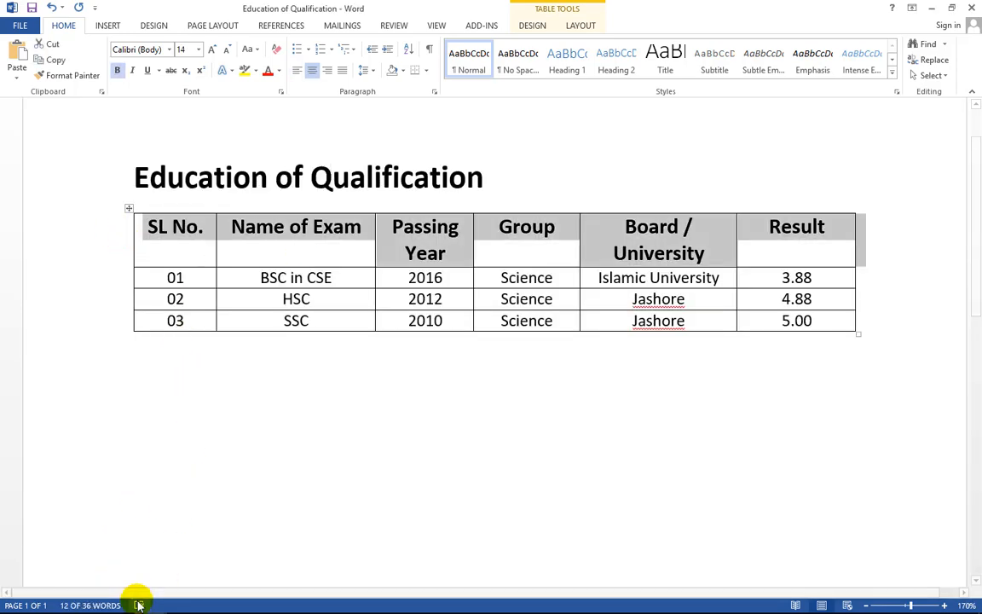
{"action": "mouse_move", "coordinate": [120, 596]}
{"action": "mouse_move", "coordinate": [152, 603]}
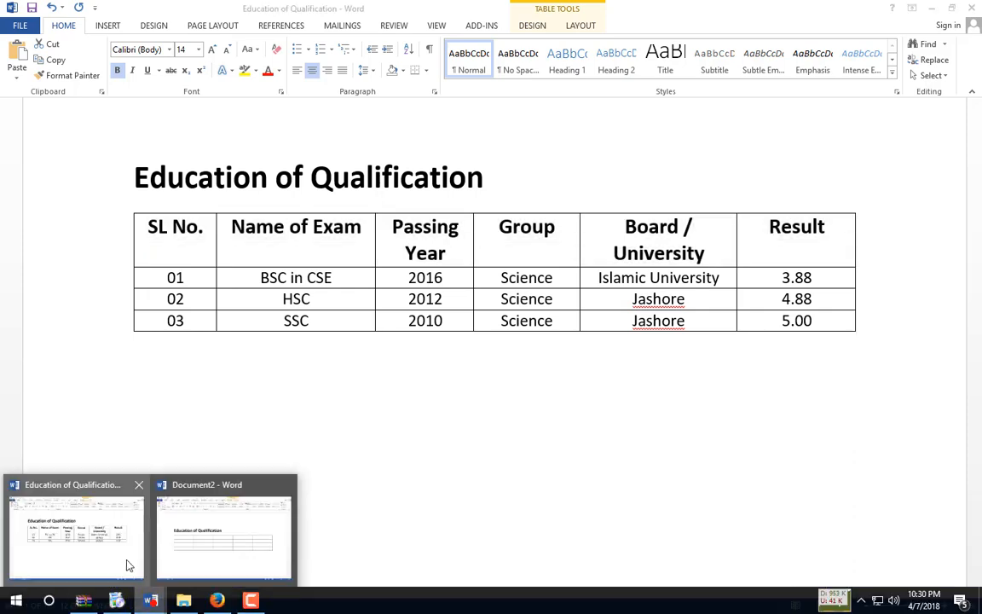
{"action": "left_click", "coordinate": [203, 511]}
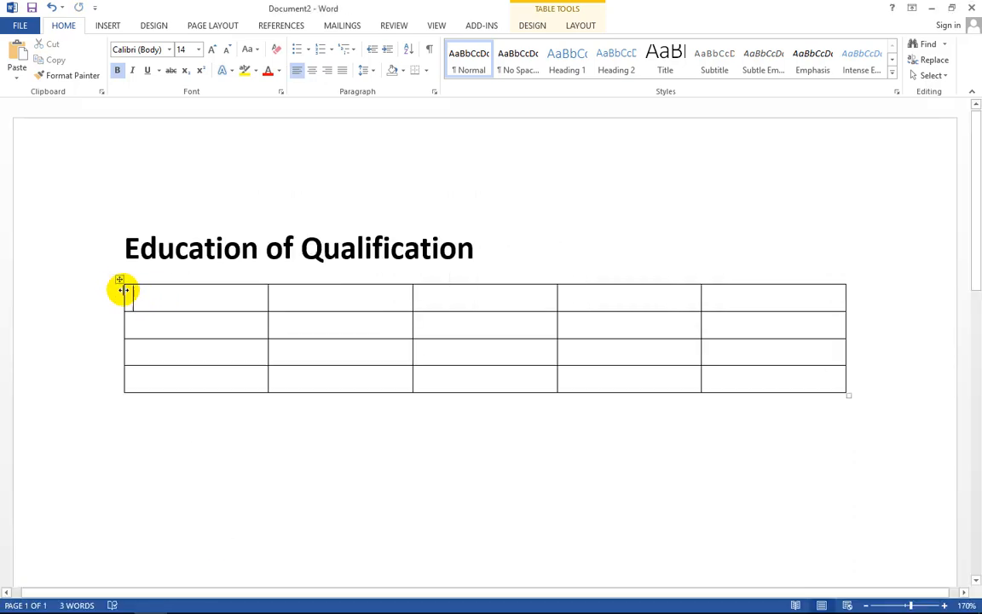
{"action": "left_click", "coordinate": [115, 299]}
{"action": "key", "text": "ctrl+v"}
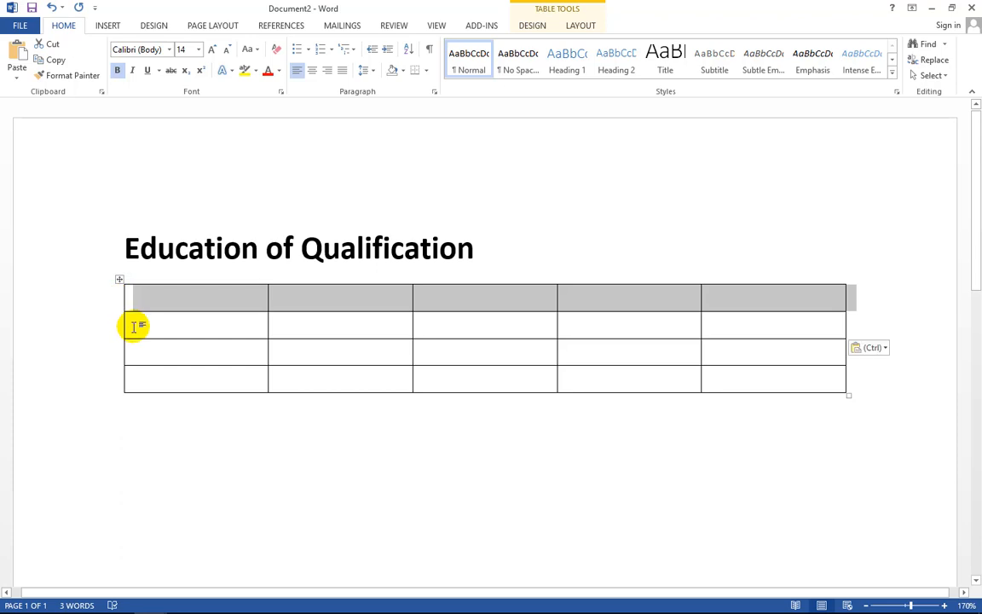
{"action": "key", "text": "ctrl+z"}
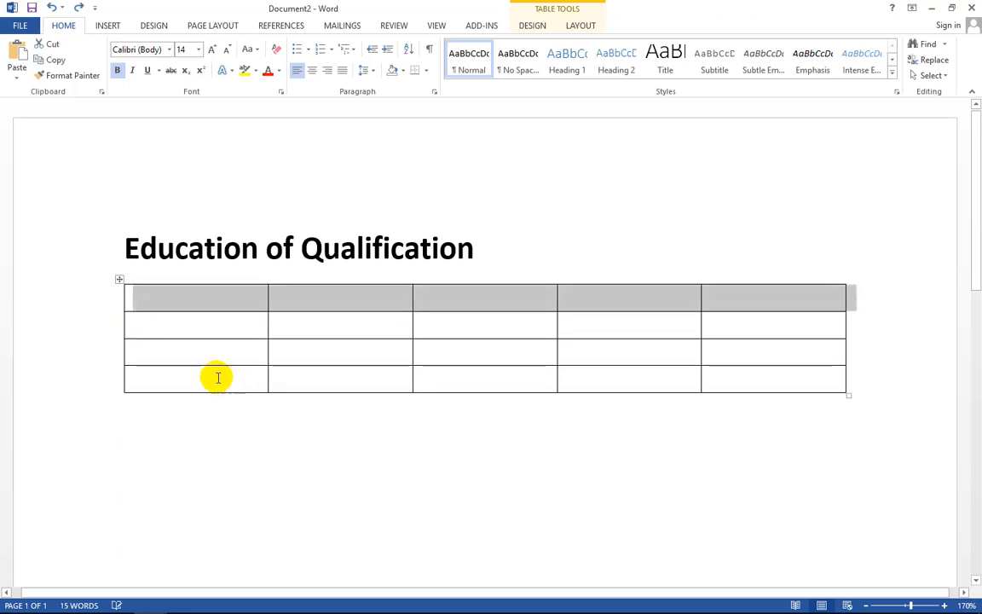
{"action": "key", "text": "ctrl+y"}
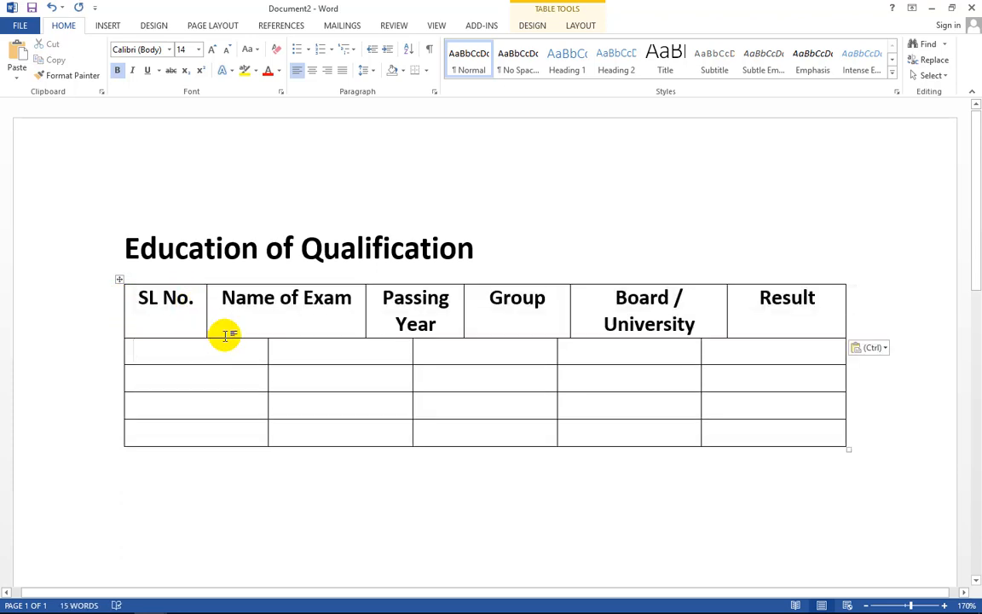
{"action": "key", "text": "ctrl+z"}
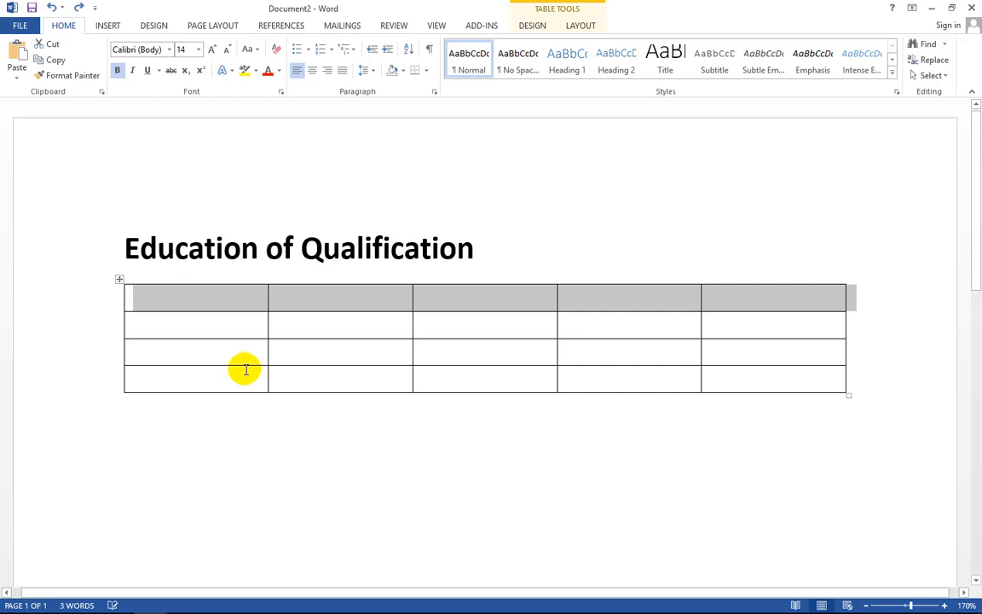
{"action": "left_click", "coordinate": [223, 322]}
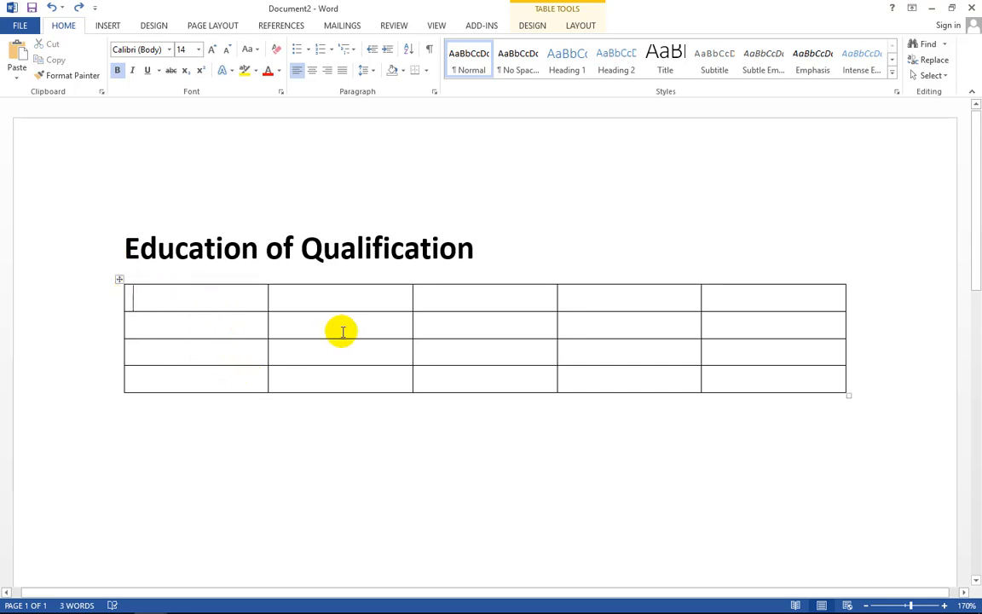
{"action": "left_click", "coordinate": [188, 292]}
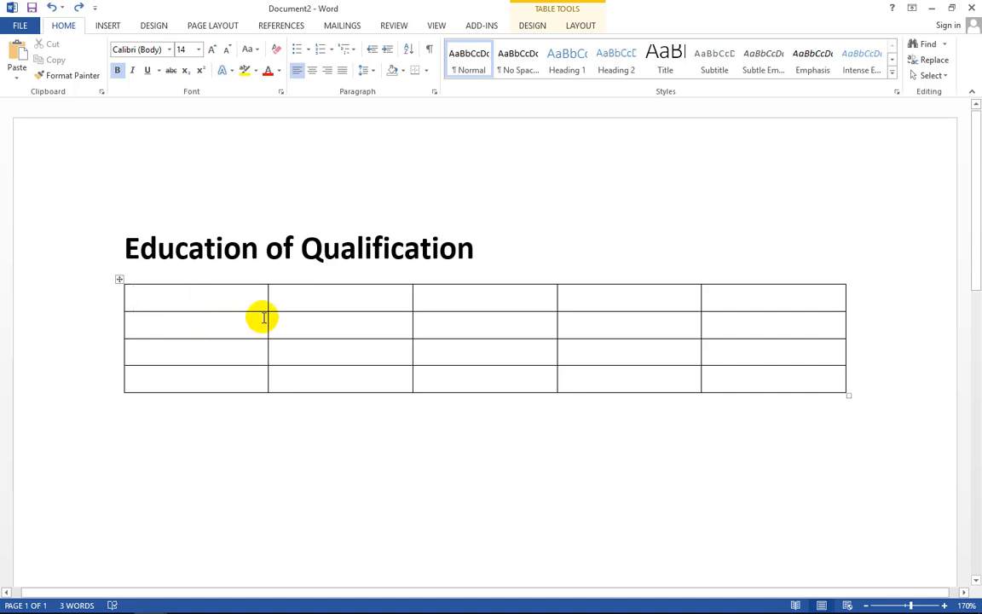
- Correct the first header cell to 'Sl no.' and enter 'Exam Name' in the second
{"action": "type", "text": "Name"}
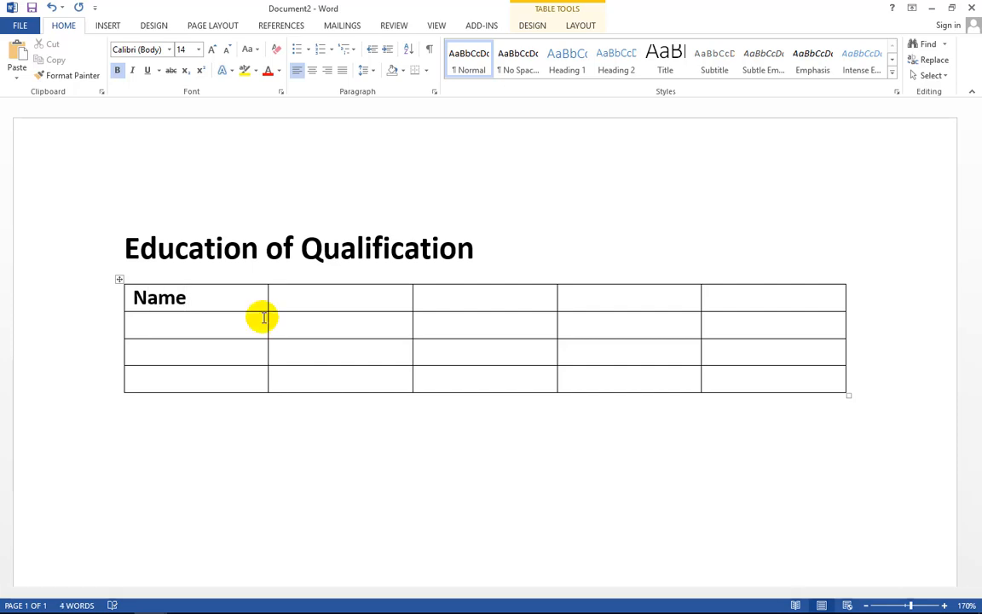
{"action": "key", "text": "BackSpace"}
{"action": "key", "text": "BackSpace"}
{"action": "key", "text": "BackSpace"}
{"action": "key", "text": "BackSpace"}
{"action": "key", "text": "BackSpace"}
{"action": "type", "text": "Sl no."}
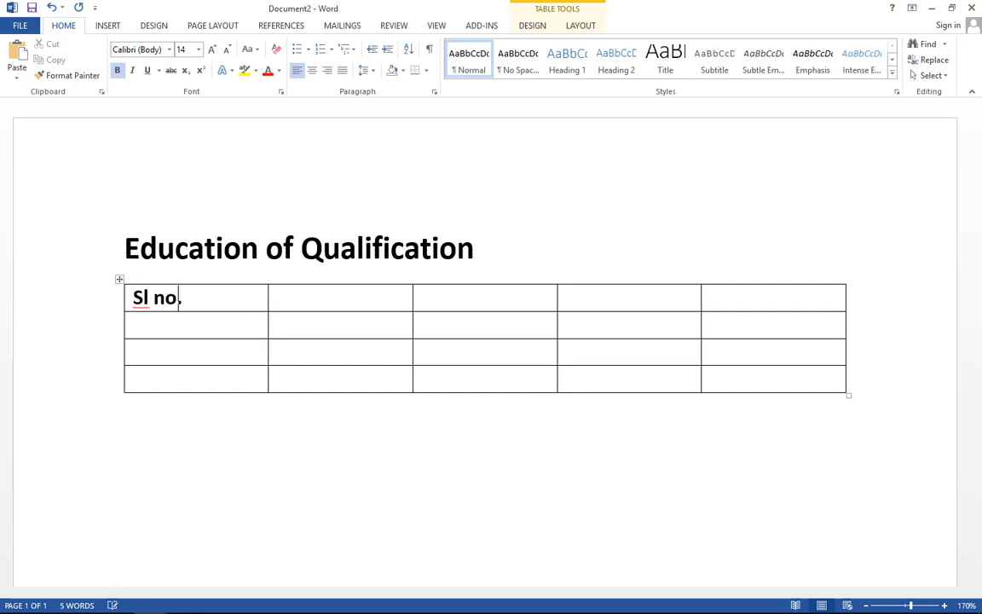
{"action": "key", "text": "Tab"}
{"action": "type", "text": "E"}
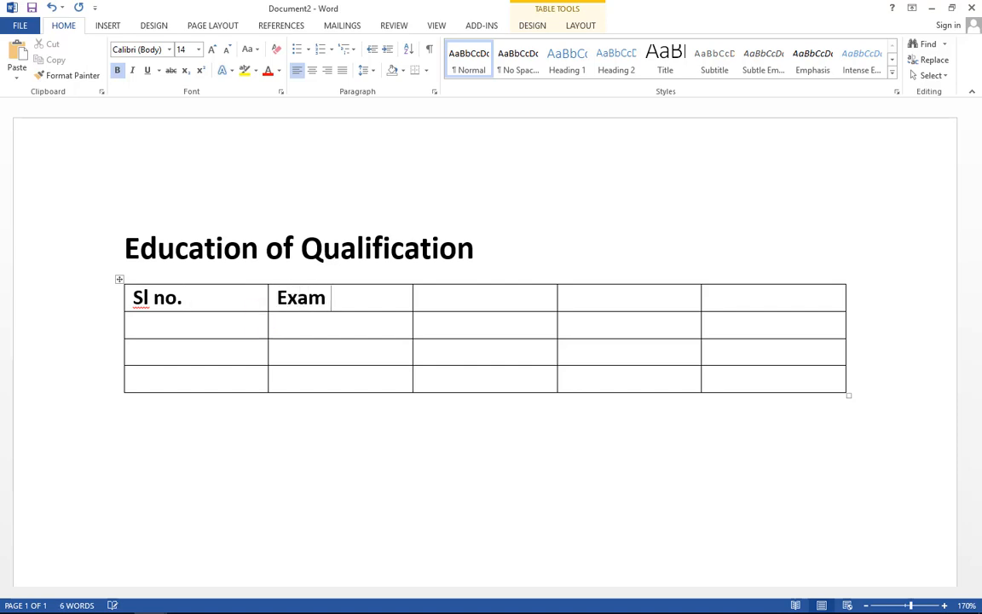
{"action": "type", "text": "xam Name"}
{"action": "key", "text": "Tab"}
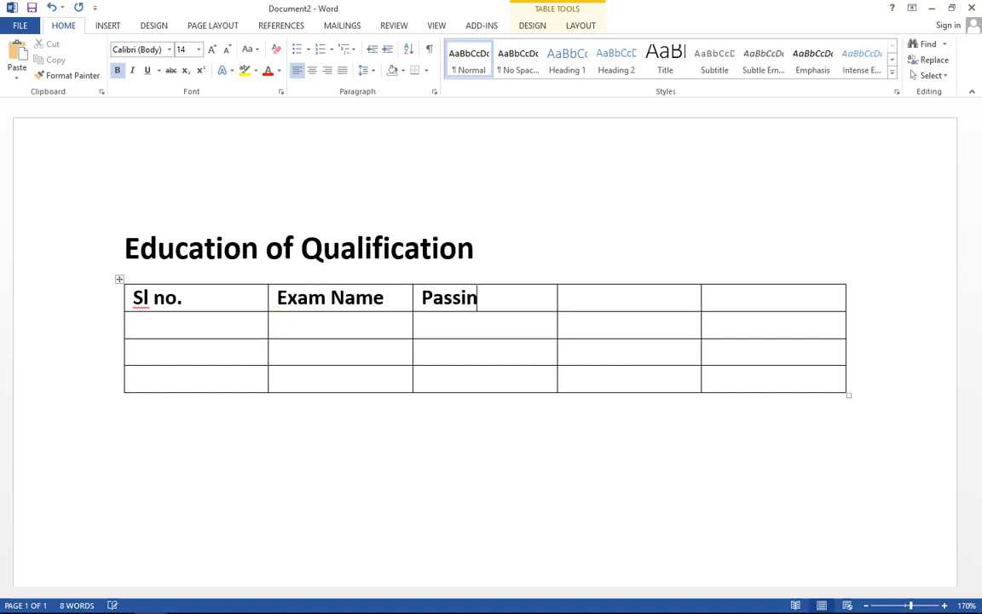
- Enter 'Passing Year', removing the stray q, and 'Board University' in the next header cells
{"action": "type", "text": "Passing Year"}
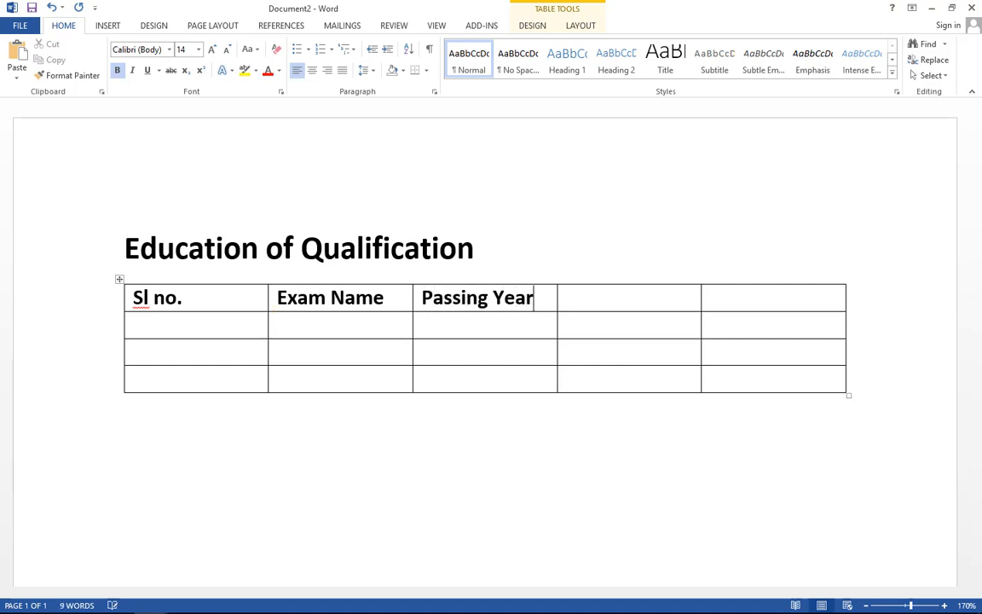
{"action": "type", "text": "q"}
{"action": "key", "text": "Tab"}
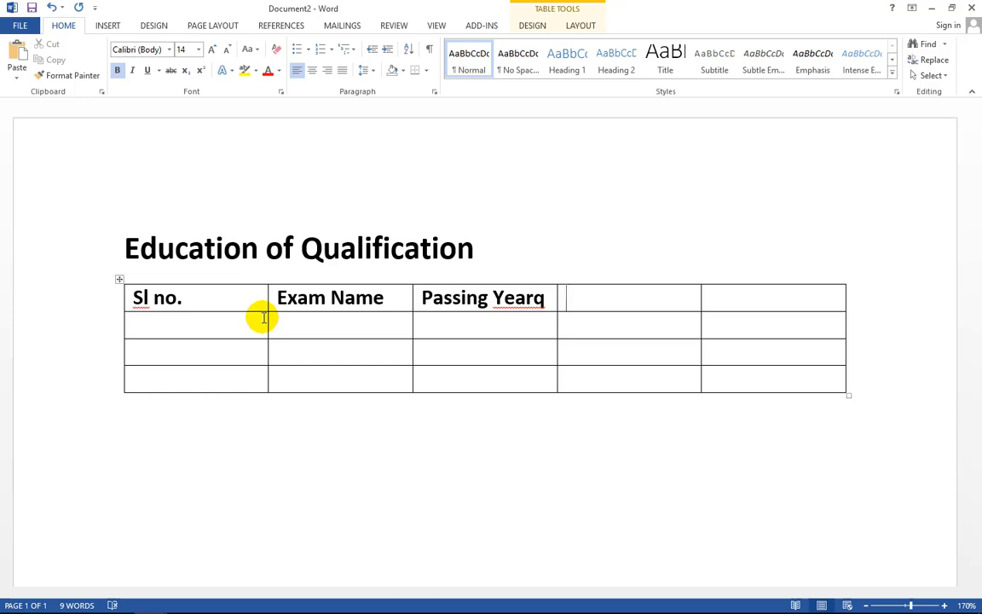
{"action": "key", "text": "Left"}
{"action": "key", "text": "BackSpace"}
{"action": "key", "text": "Tab"}
{"action": "type", "text": "Bo"}
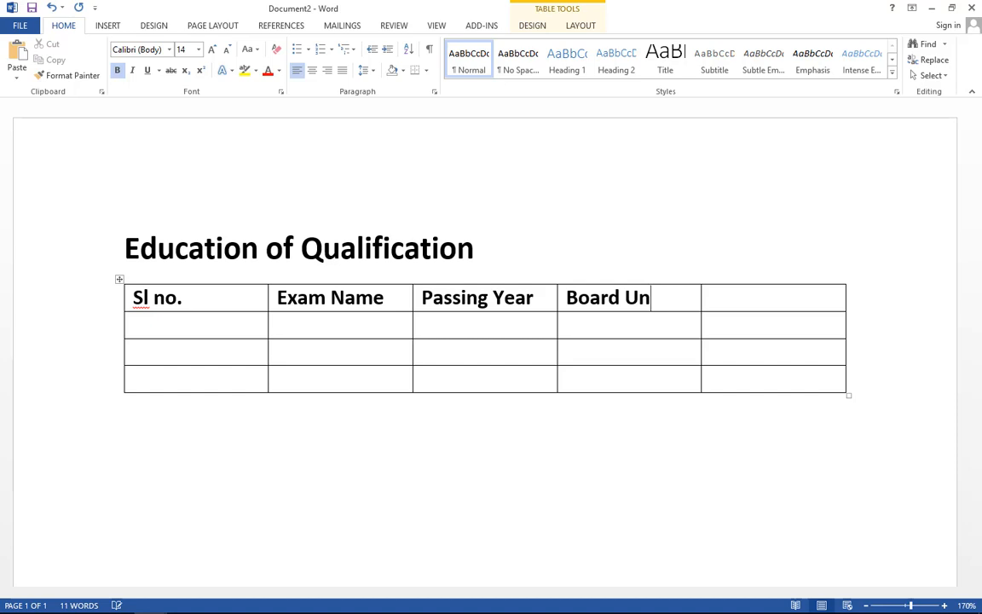
{"action": "type", "text": "ard University"}
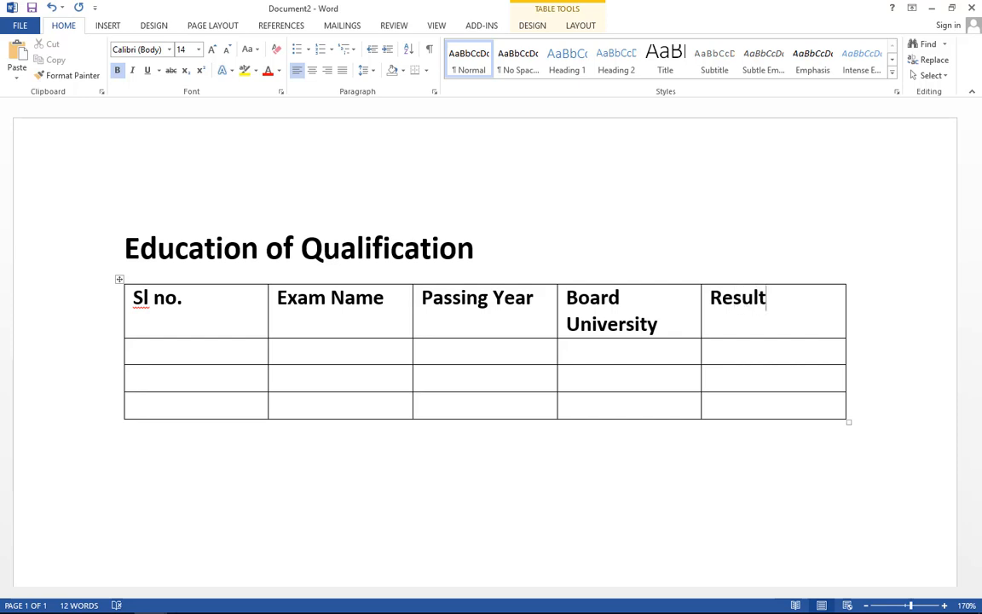
- Centre the five header labels in the table's first row
{"action": "left_click", "coordinate": [97, 318]}
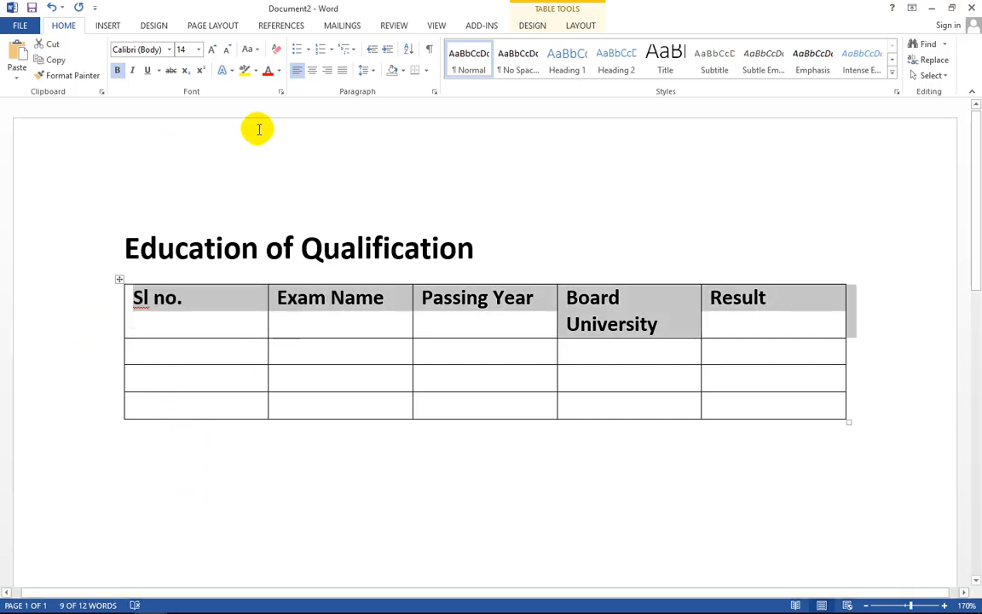
{"action": "left_click", "coordinate": [312, 70]}
{"action": "left_click", "coordinate": [333, 294]}
{"action": "left_click", "coordinate": [452, 373]}
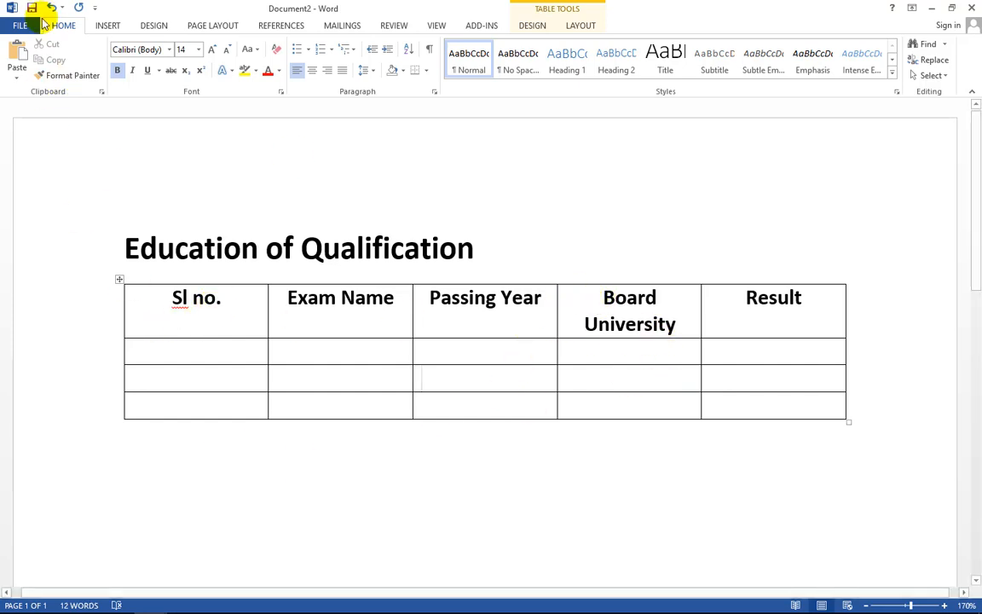
{"action": "left_click", "coordinate": [107, 25]}
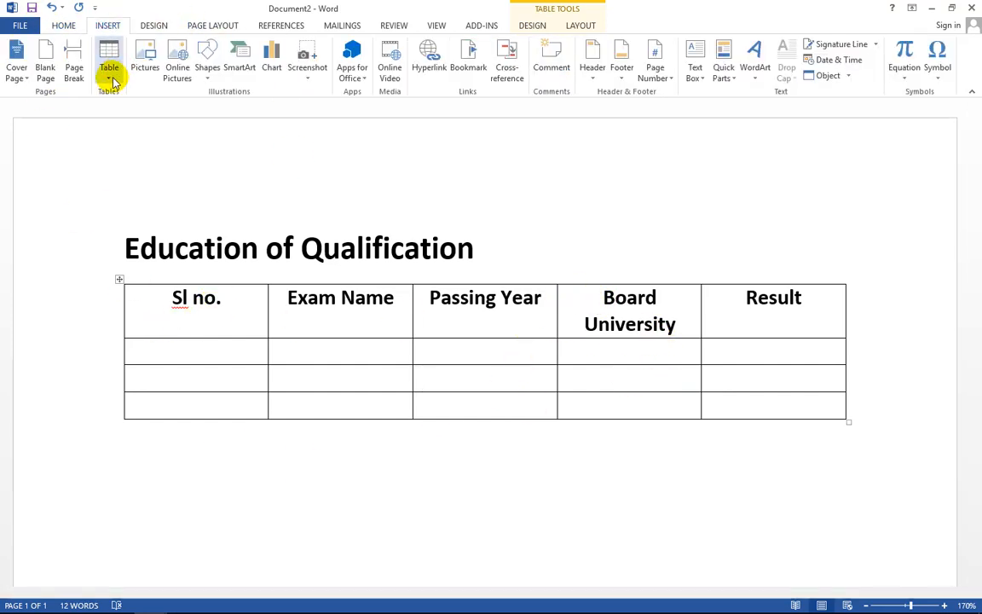
{"action": "left_click", "coordinate": [109, 75]}
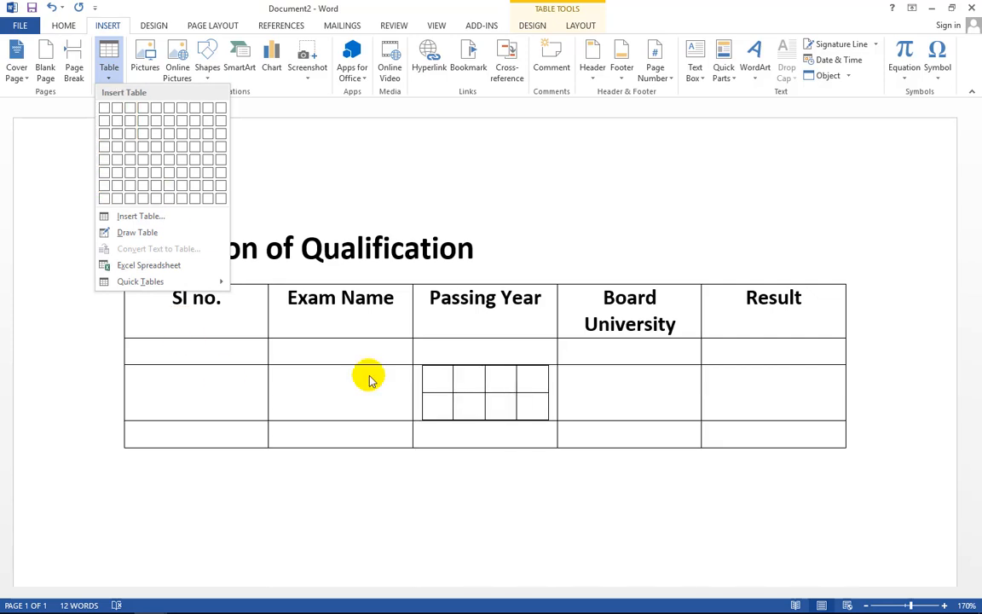
{"action": "left_click", "coordinate": [661, 484]}
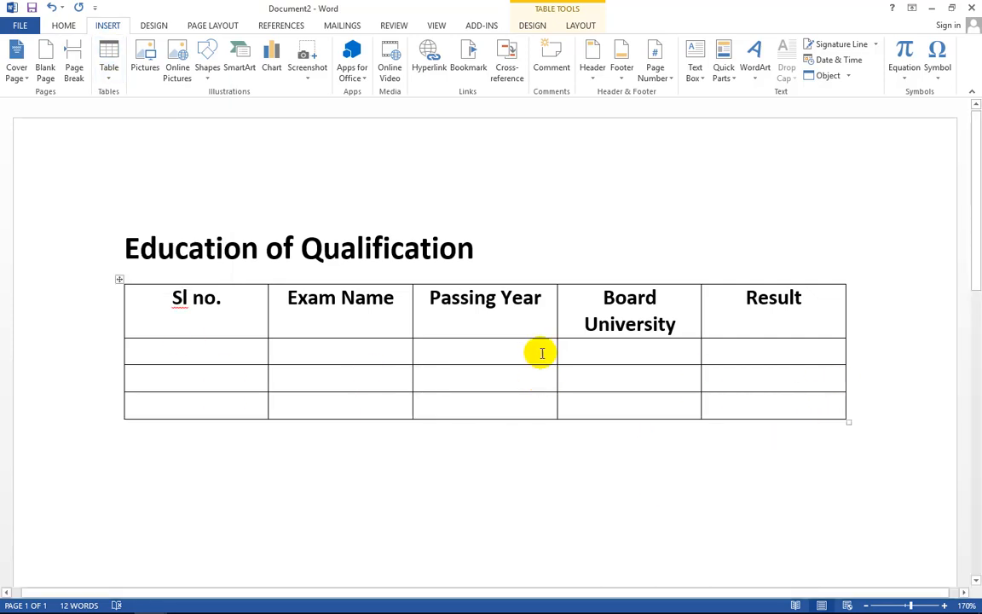
{"action": "left_click", "coordinate": [588, 302]}
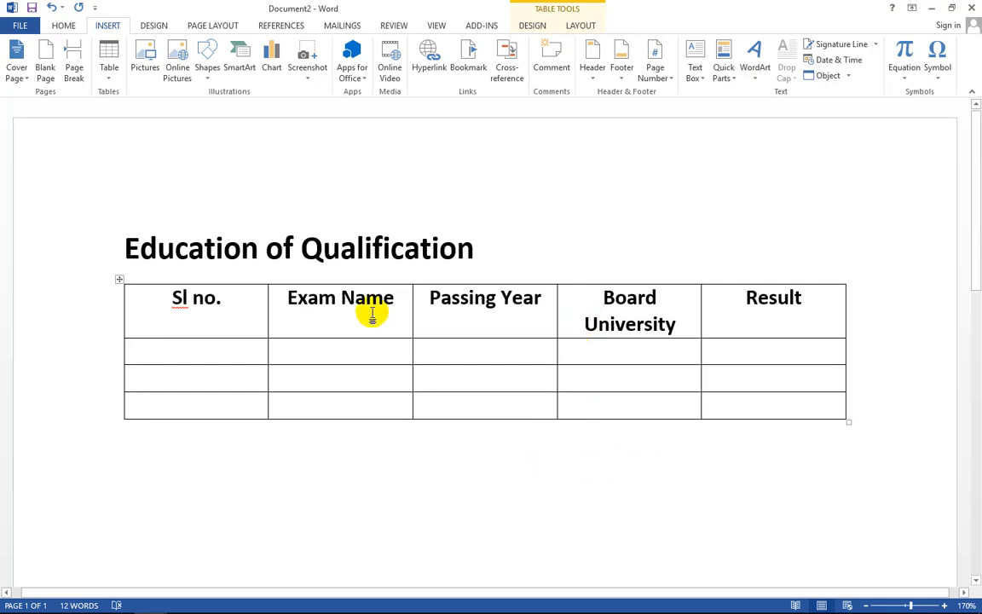
{"action": "left_click", "coordinate": [389, 490]}
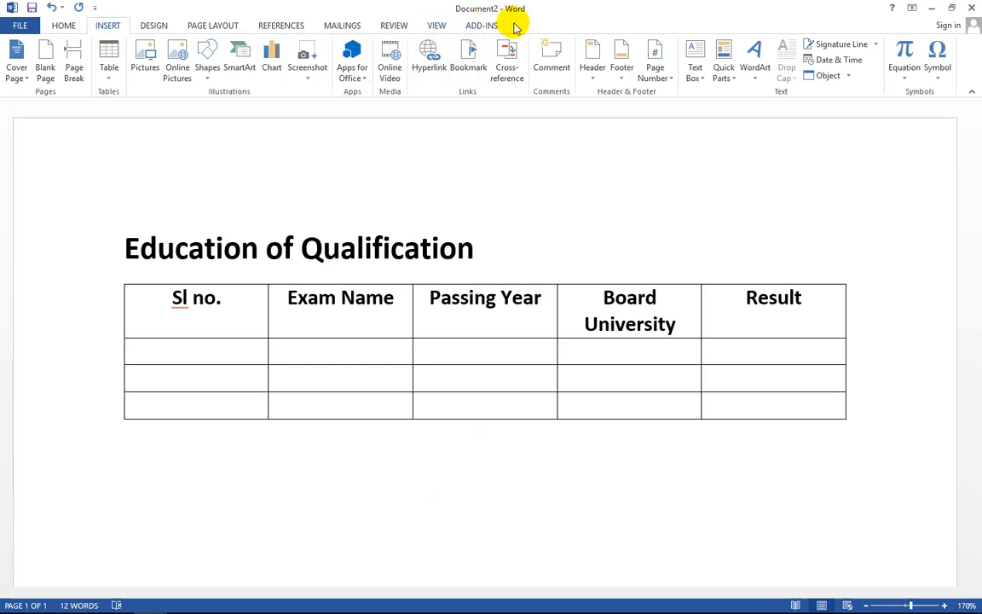
{"action": "left_click", "coordinate": [443, 364]}
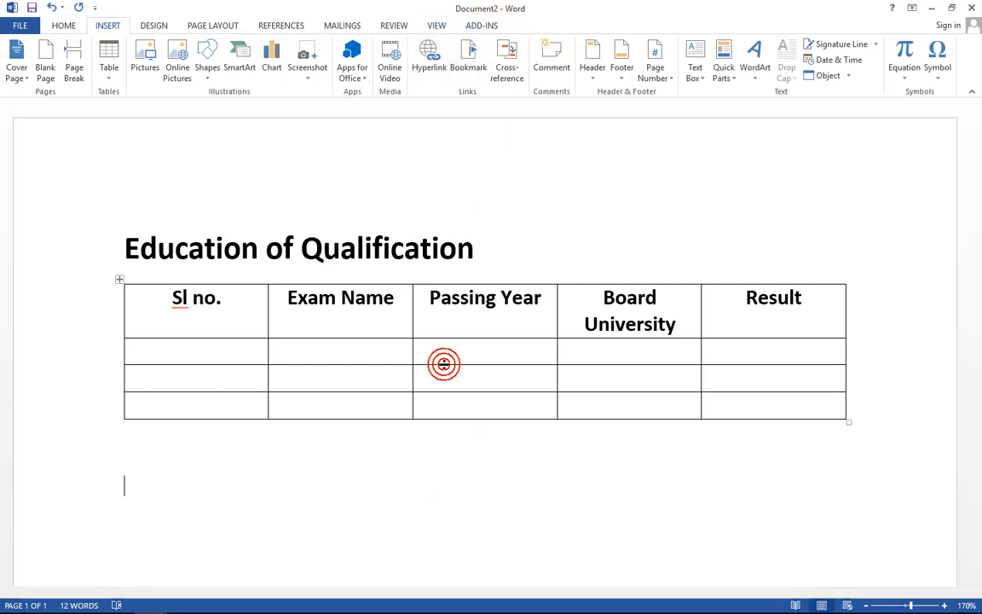
- Insert a column left of Board University and give it the header 'Group'
{"action": "left_click", "coordinate": [450, 346]}
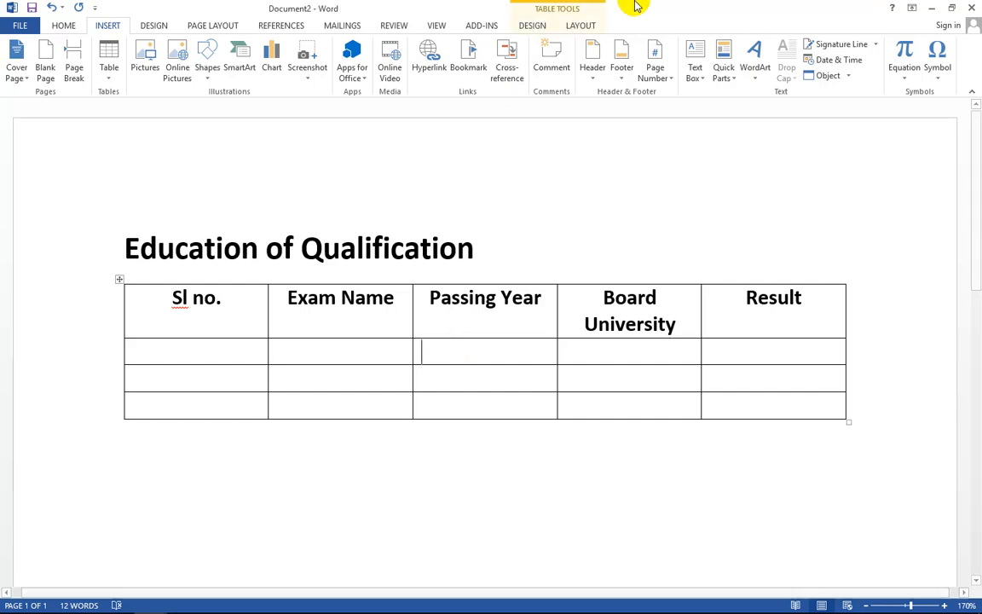
{"action": "left_click", "coordinate": [580, 27]}
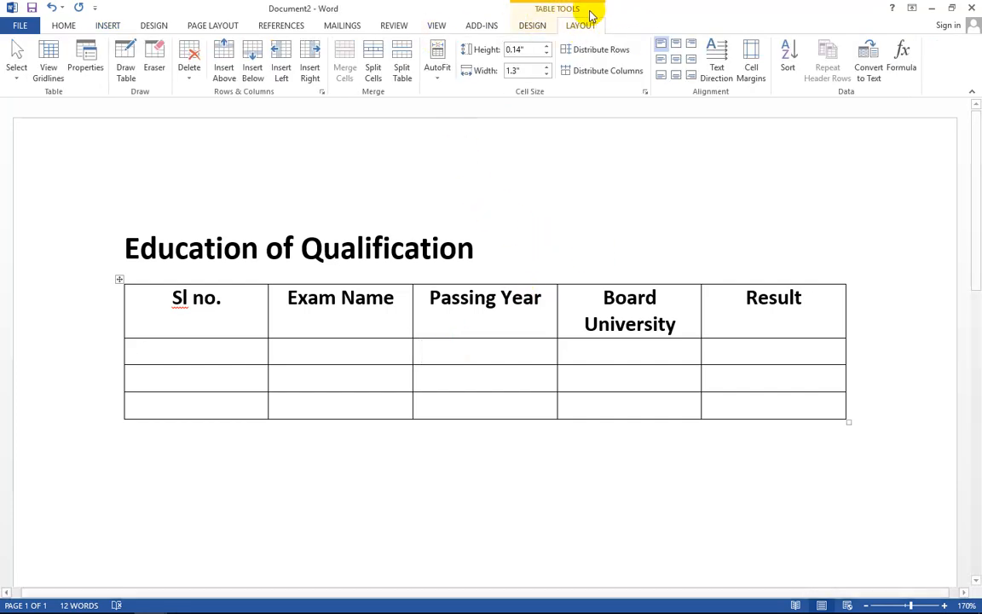
{"action": "left_click", "coordinate": [589, 297]}
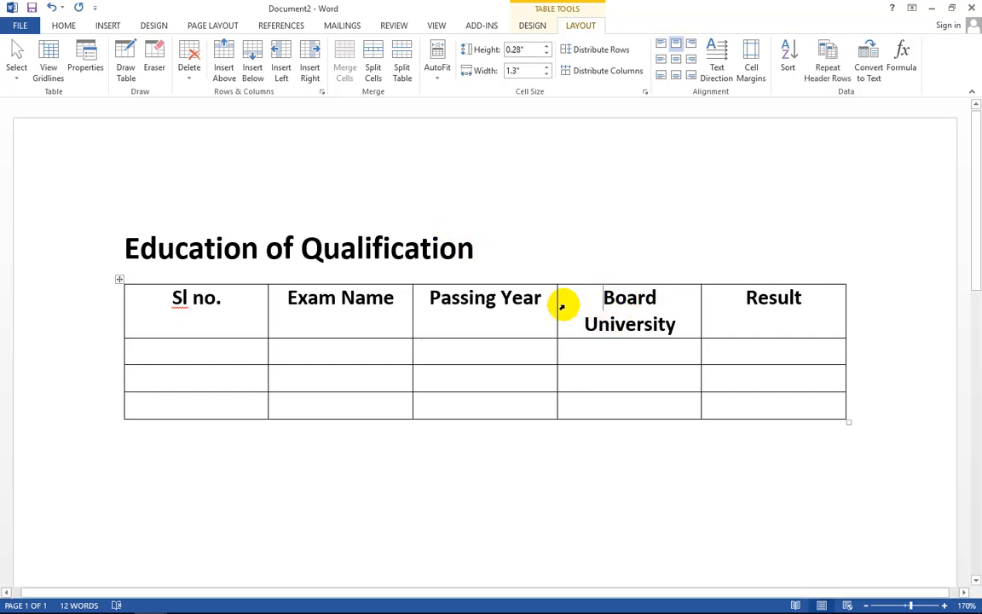
{"action": "left_click", "coordinate": [282, 66]}
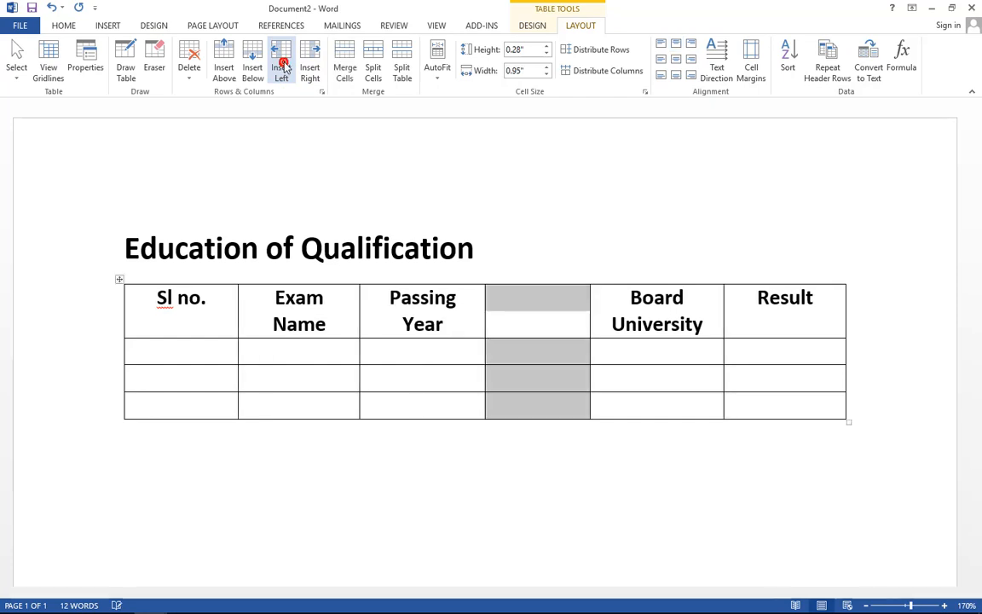
{"action": "left_click", "coordinate": [534, 306]}
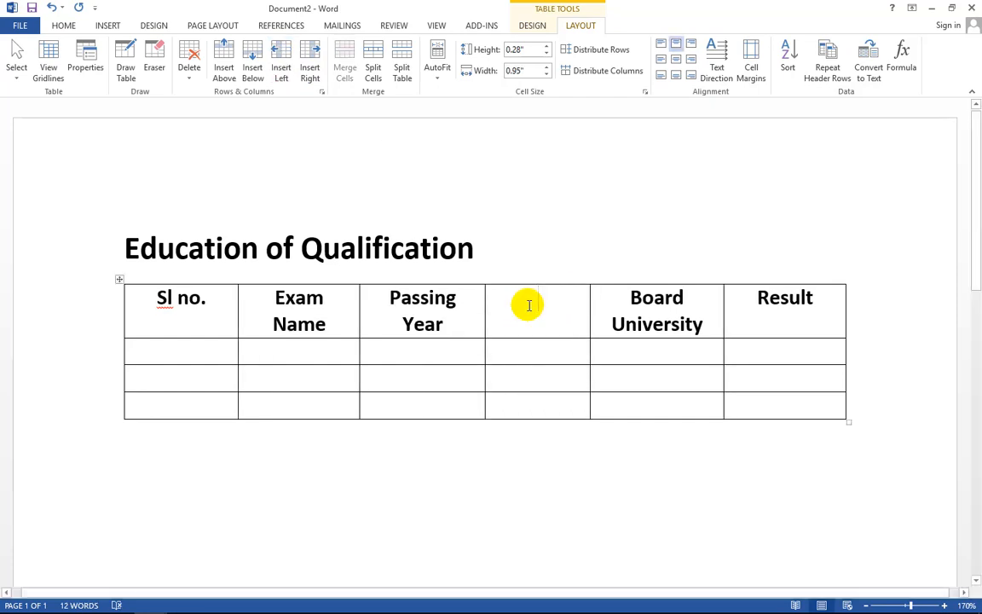
{"action": "type", "text": "Gr"}
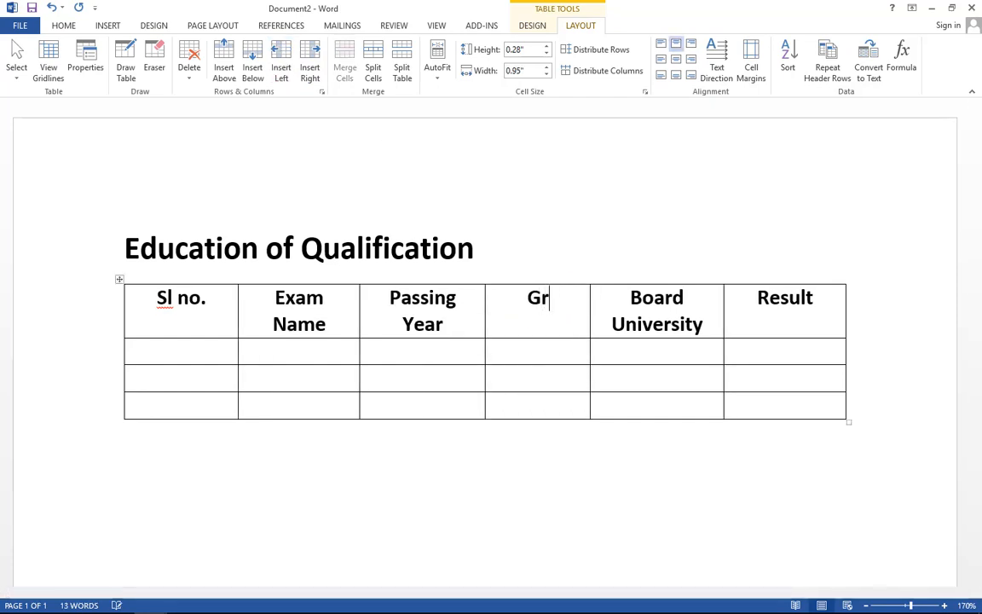
{"action": "type", "text": "oup"}
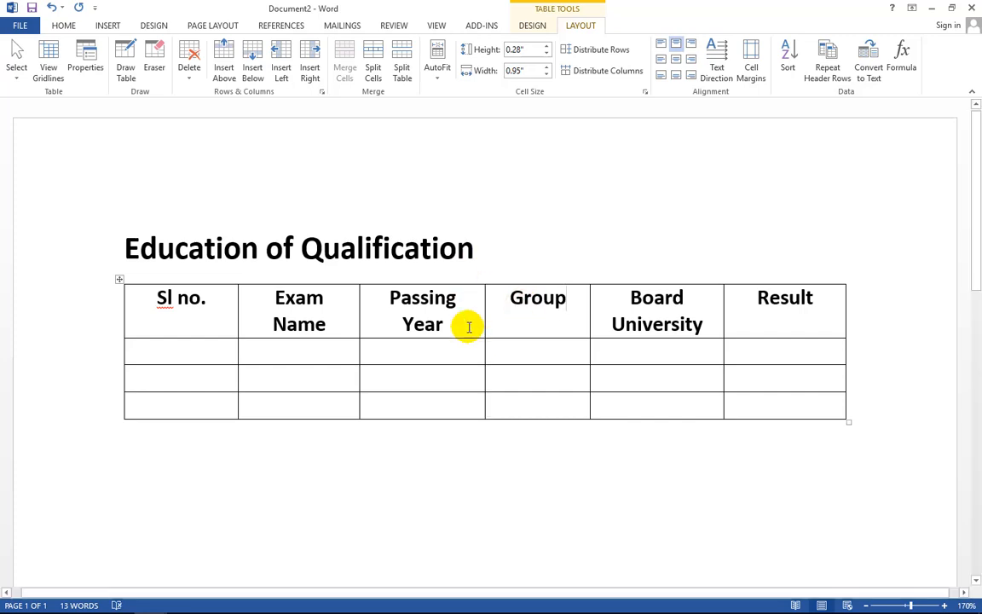
{"action": "left_click", "coordinate": [494, 363]}
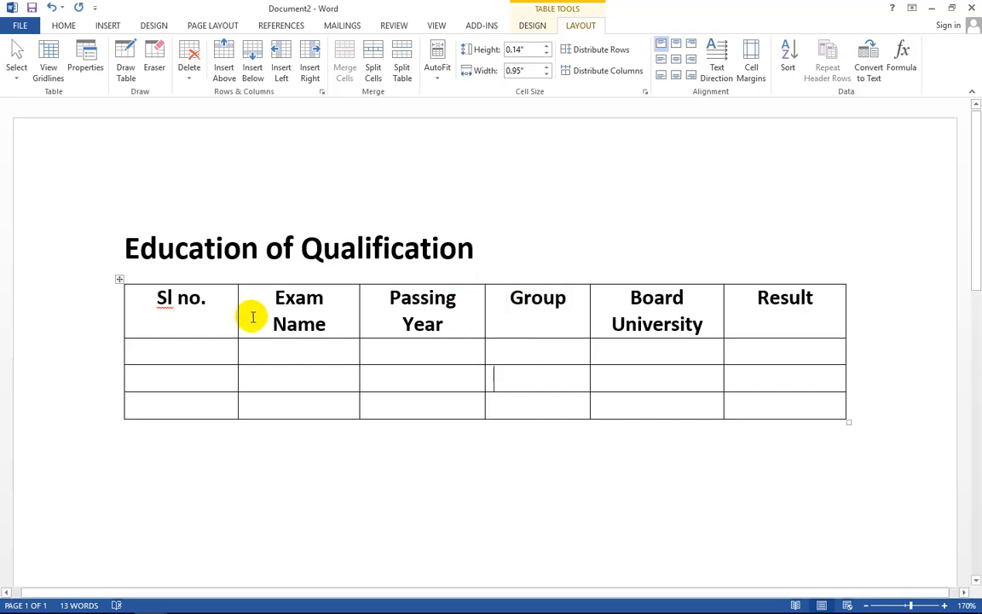
{"action": "left_click", "coordinate": [158, 344]}
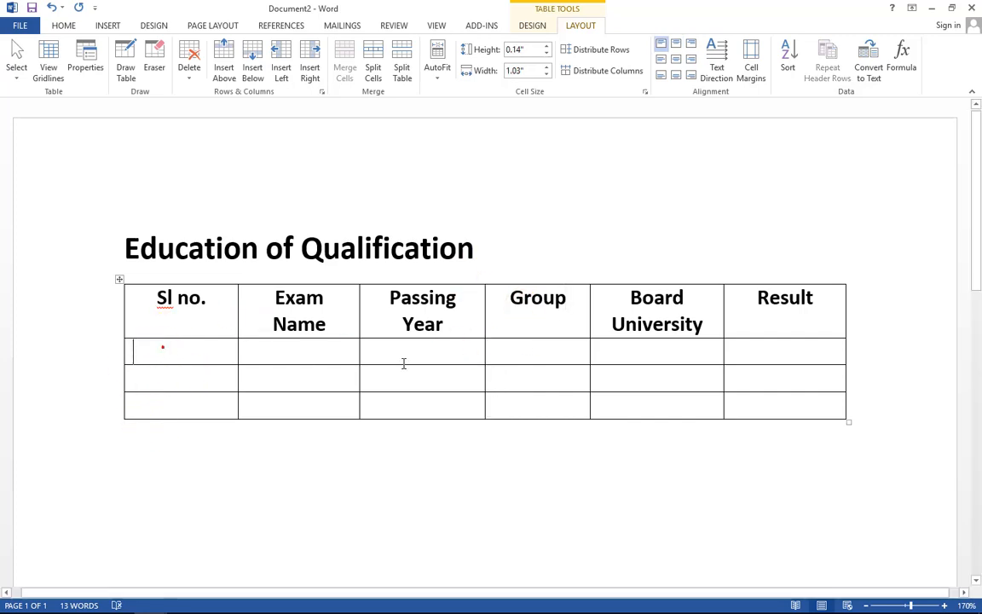
- Enter 01, 02 and 03 in the three Sl no. body cells
{"action": "type", "text": "01"}
{"action": "key", "text": "Down"}
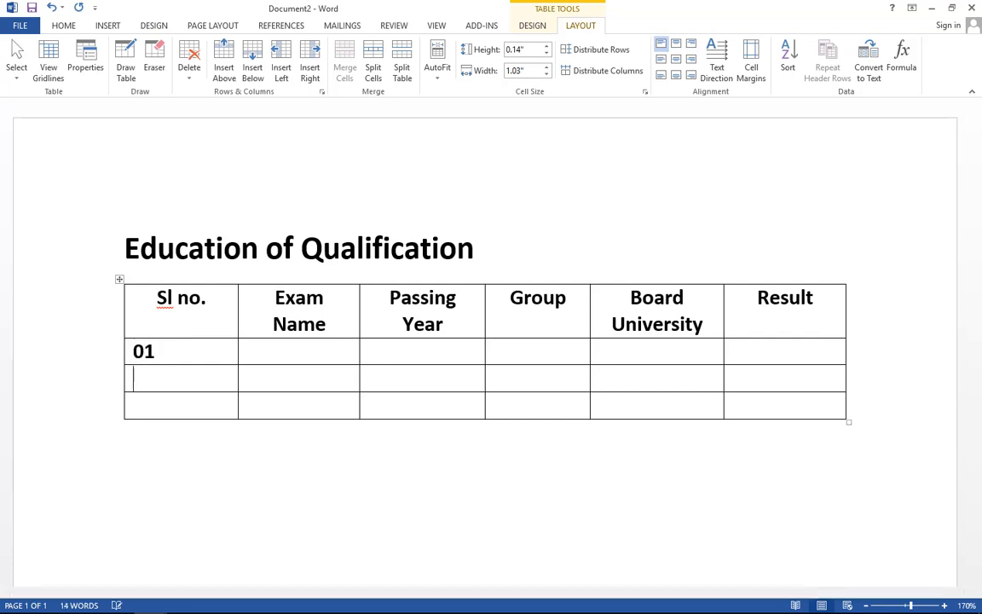
{"action": "type", "text": "02"}
{"action": "key", "text": "Down"}
{"action": "type", "text": "03"}
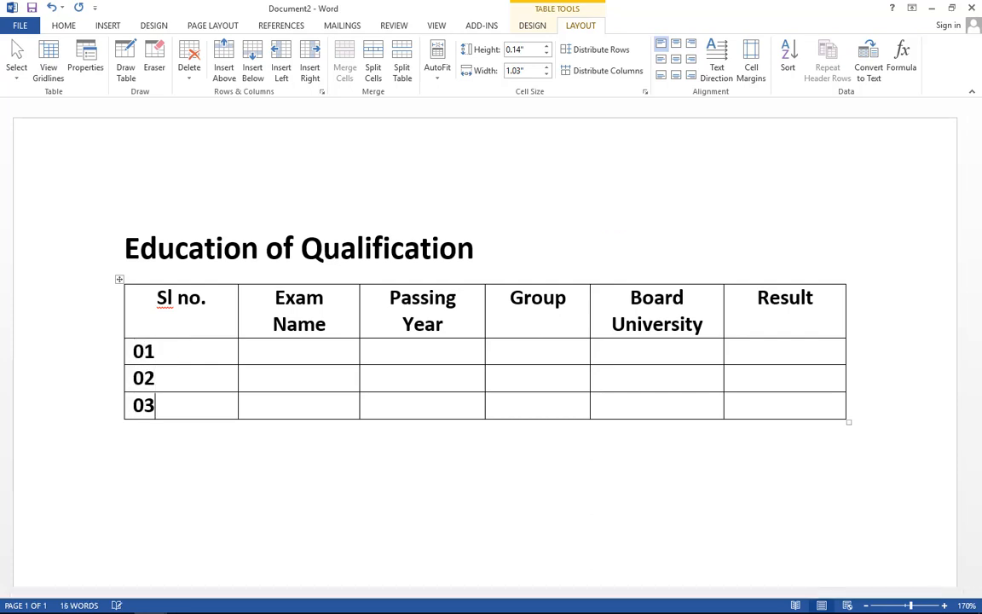
{"action": "key", "text": "Down"}
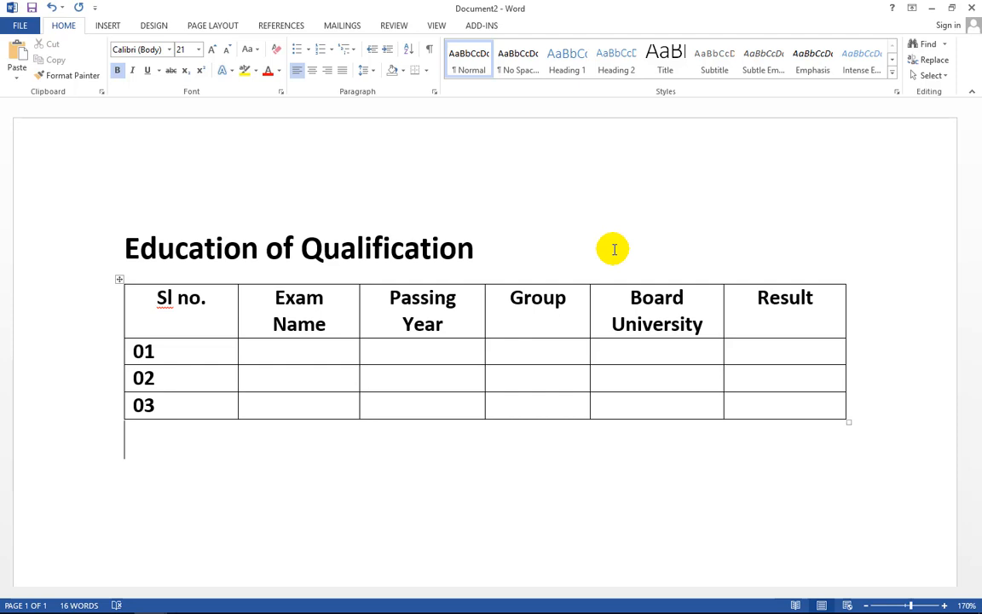
- Move through the Exam Name cells of rows 01–03, ending in row 03's Sl no. cell
{"action": "left_click", "coordinate": [283, 408]}
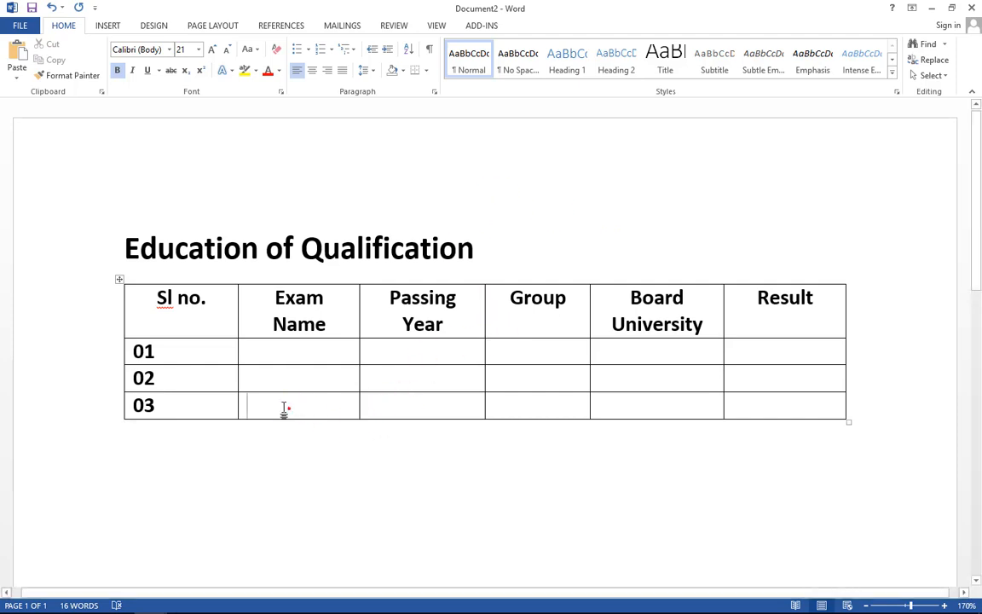
{"action": "left_click", "coordinate": [267, 346]}
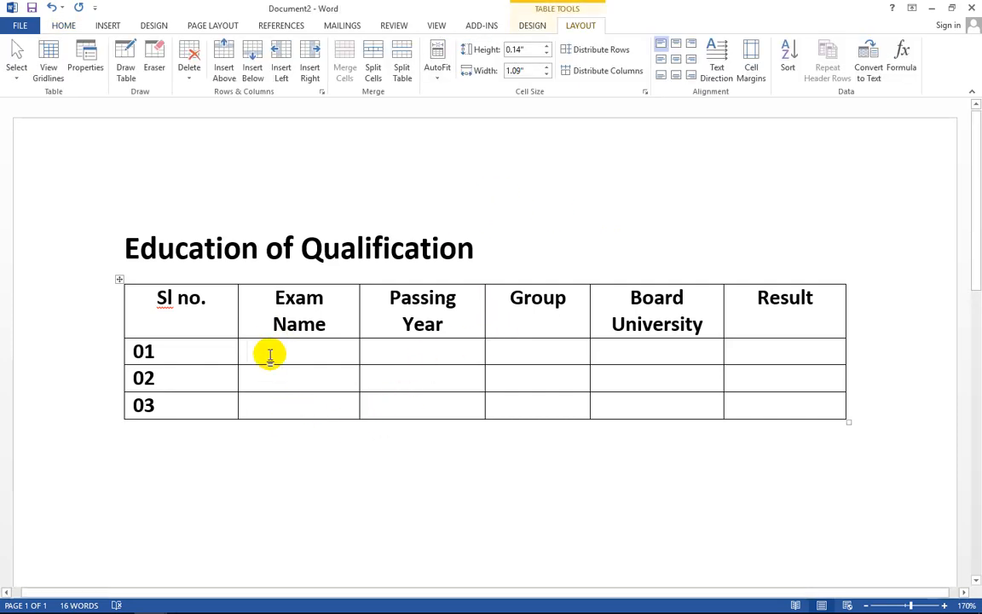
{"action": "left_click", "coordinate": [269, 353]}
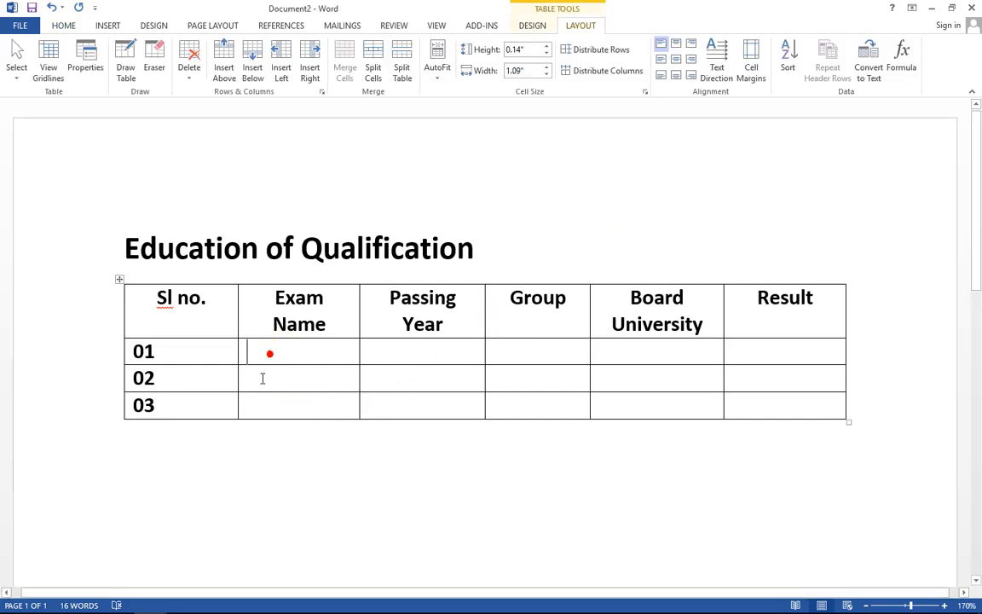
{"action": "left_click", "coordinate": [249, 459]}
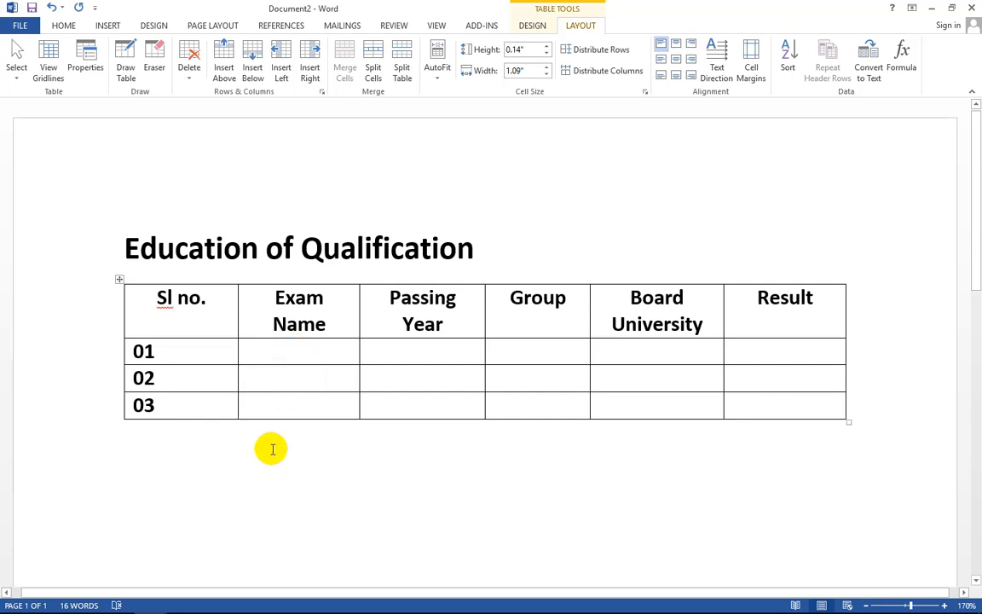
{"action": "left_click", "coordinate": [273, 351]}
{"action": "left_click", "coordinate": [265, 376]}
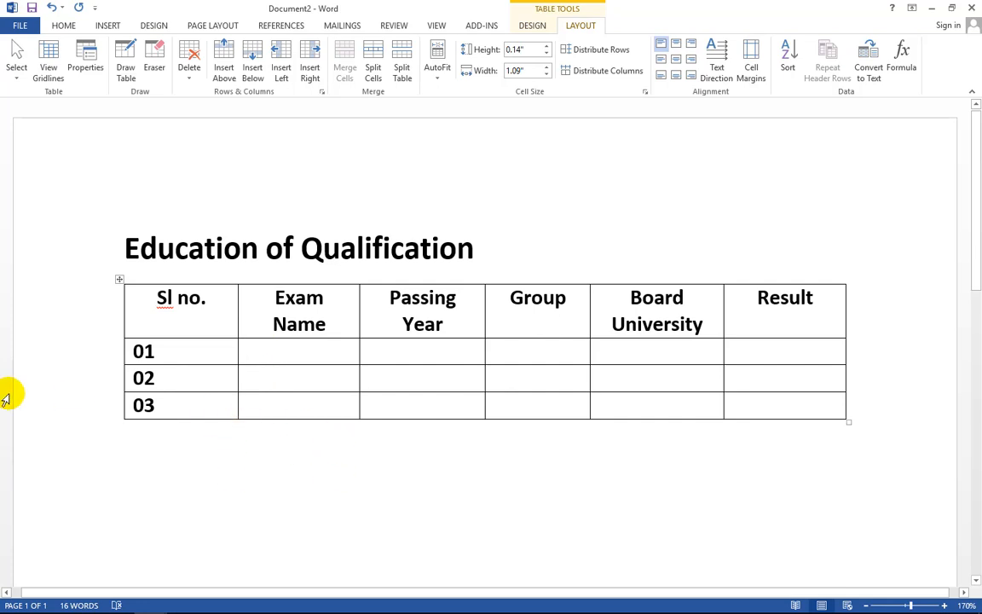
{"action": "left_click", "coordinate": [191, 407]}
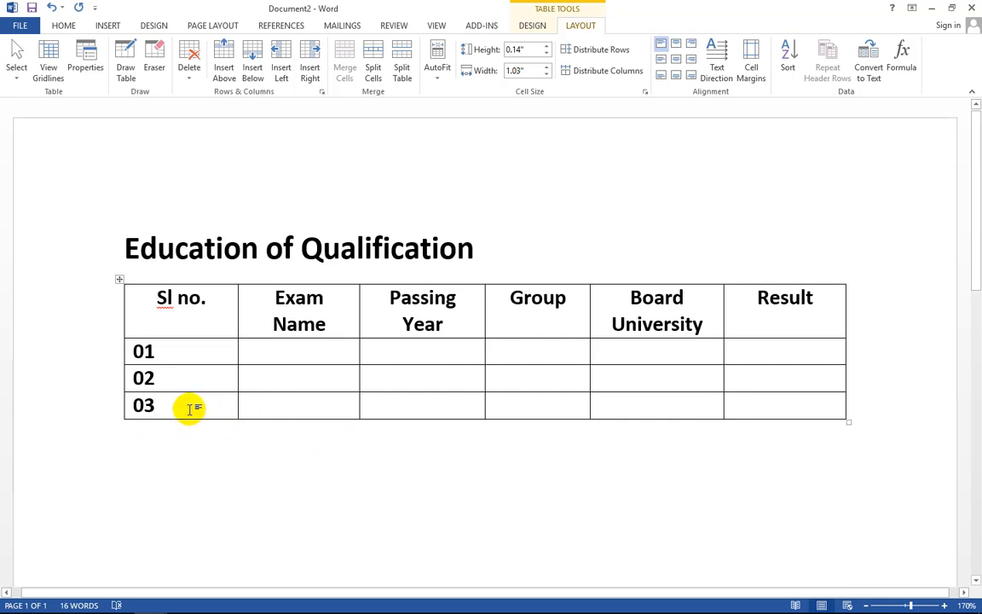
- Insert a row below row 03, number it 04 and enter 'Tab' in its Exam Name cell
{"action": "left_click", "coordinate": [252, 70]}
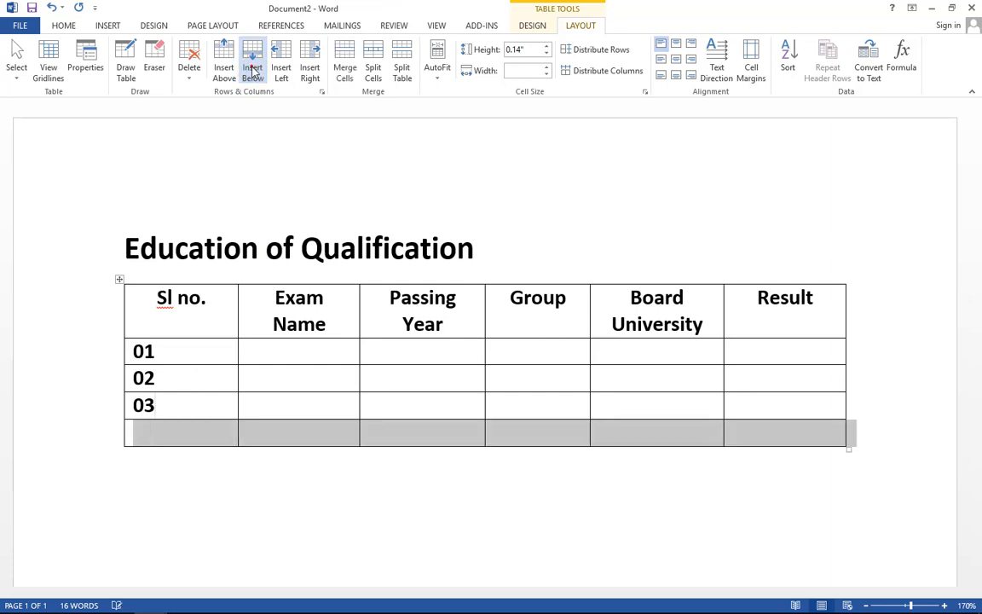
{"action": "left_click", "coordinate": [172, 425]}
{"action": "left_click", "coordinate": [355, 436]}
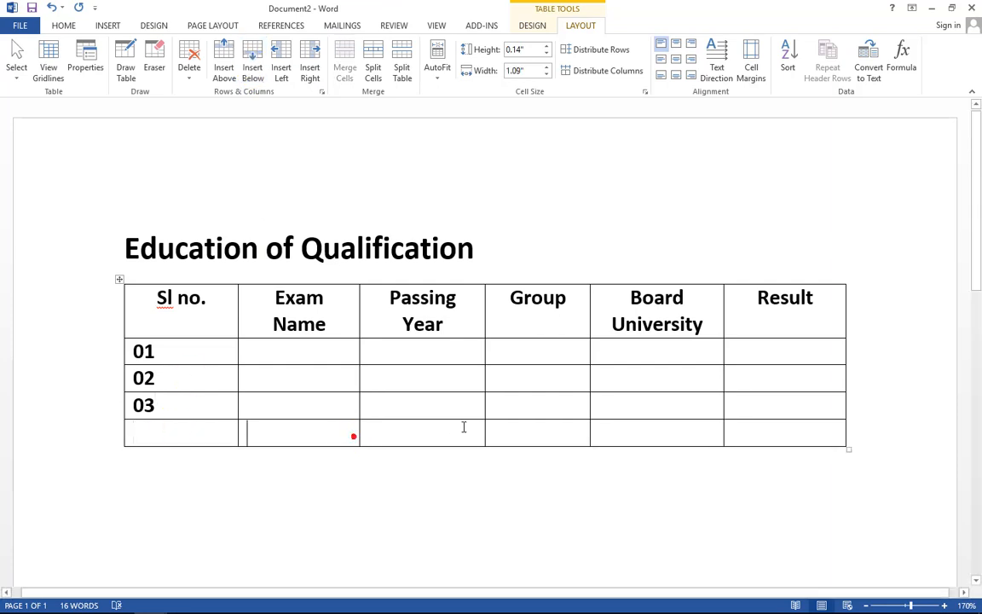
{"action": "left_click", "coordinate": [547, 432]}
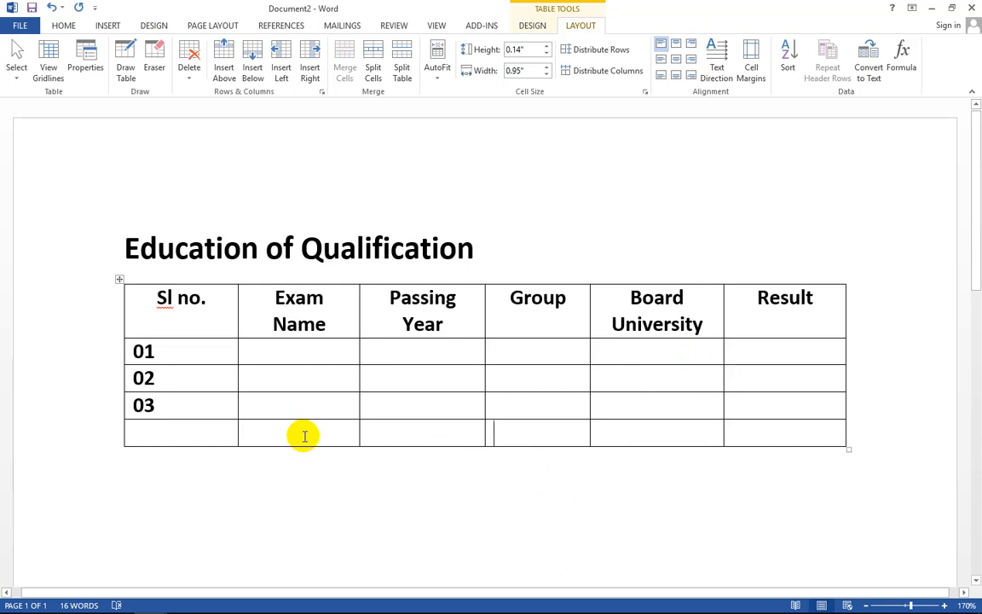
{"action": "left_click", "coordinate": [774, 436]}
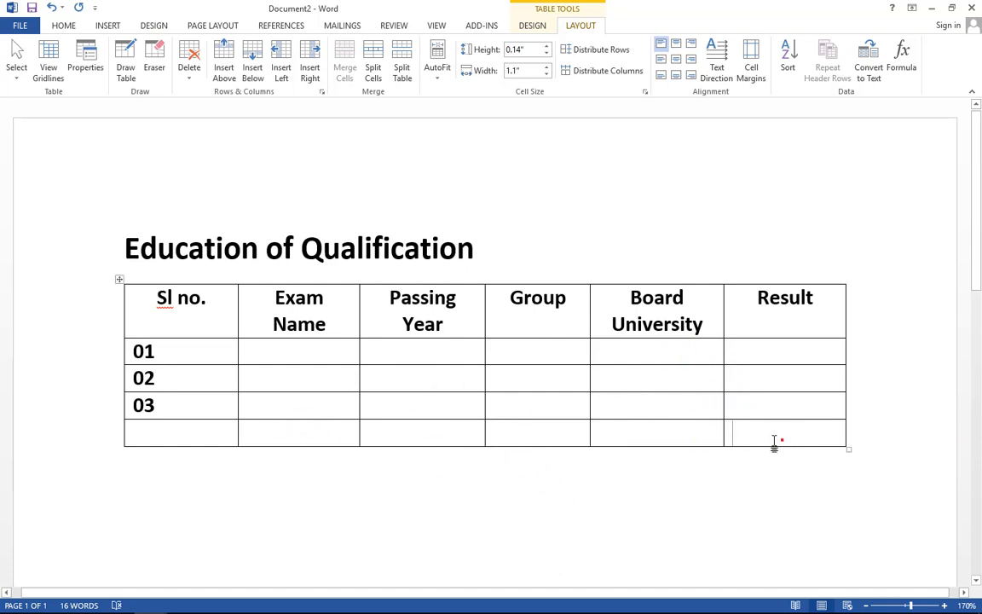
{"action": "left_click", "coordinate": [324, 428]}
{"action": "left_click", "coordinate": [203, 438]}
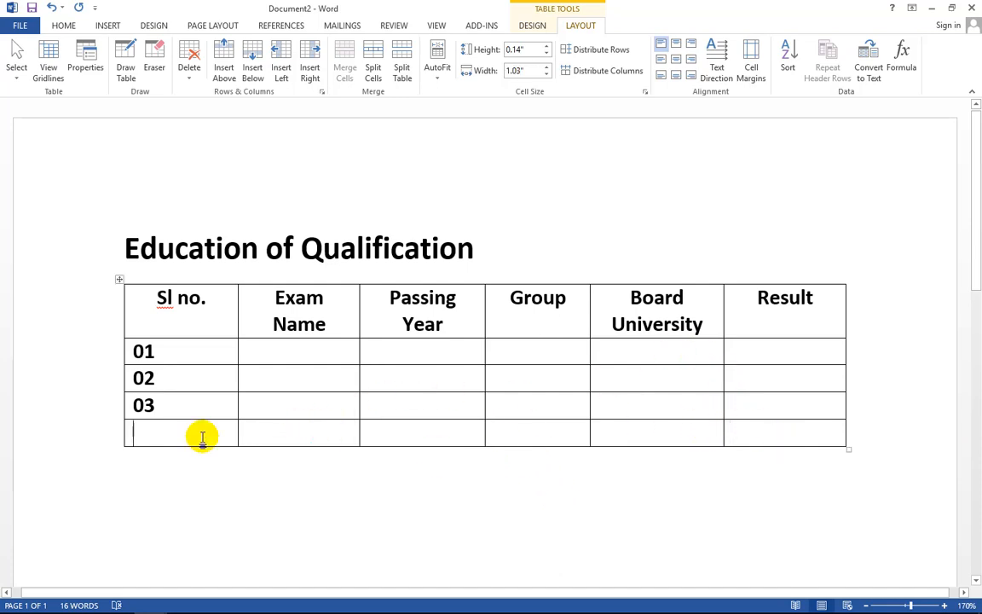
{"action": "type", "text": "04"}
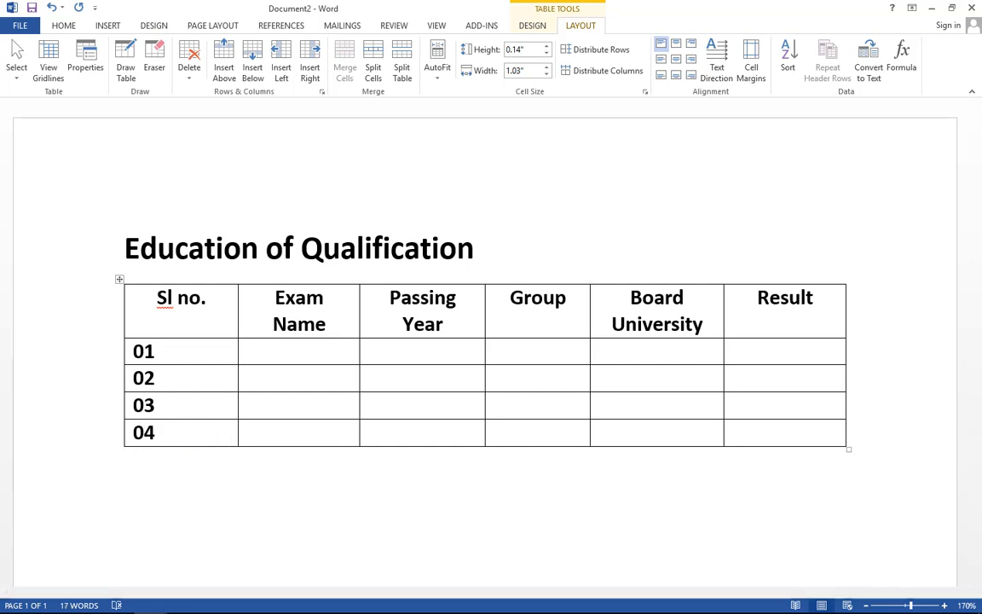
{"action": "key", "text": "Tab"}
{"action": "type", "text": "Ta"}
- Fill row 04's remaining cells with placeholder text: Ihj, Ijio, ooj, ijioj
{"action": "key", "text": "Tab"}
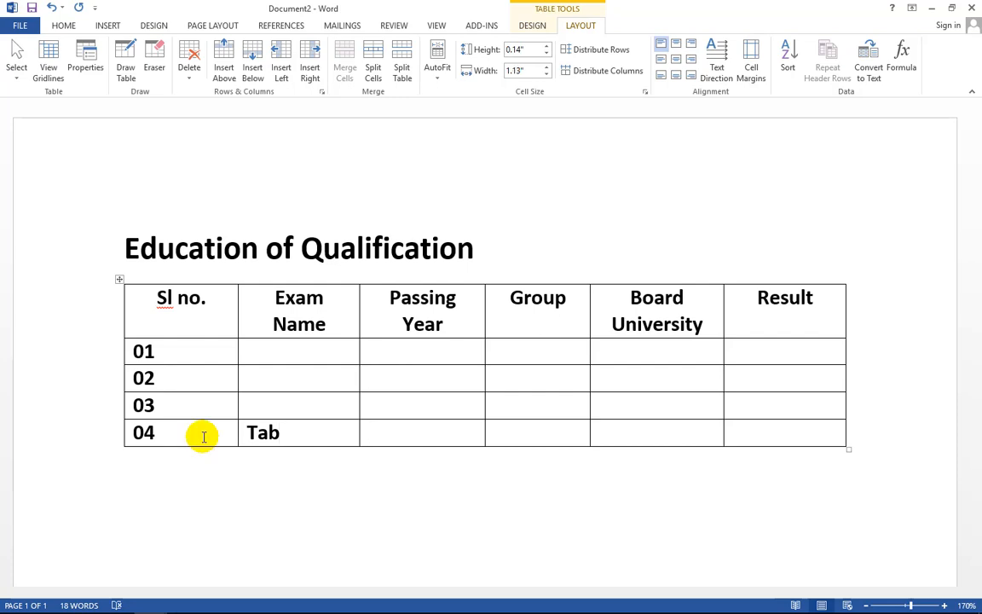
{"action": "type", "text": "Ihj"}
{"action": "key", "text": "Tab"}
{"action": "type", "text": "Ijio"}
{"action": "key", "text": "Tab"}
{"action": "type", "text": "o"}
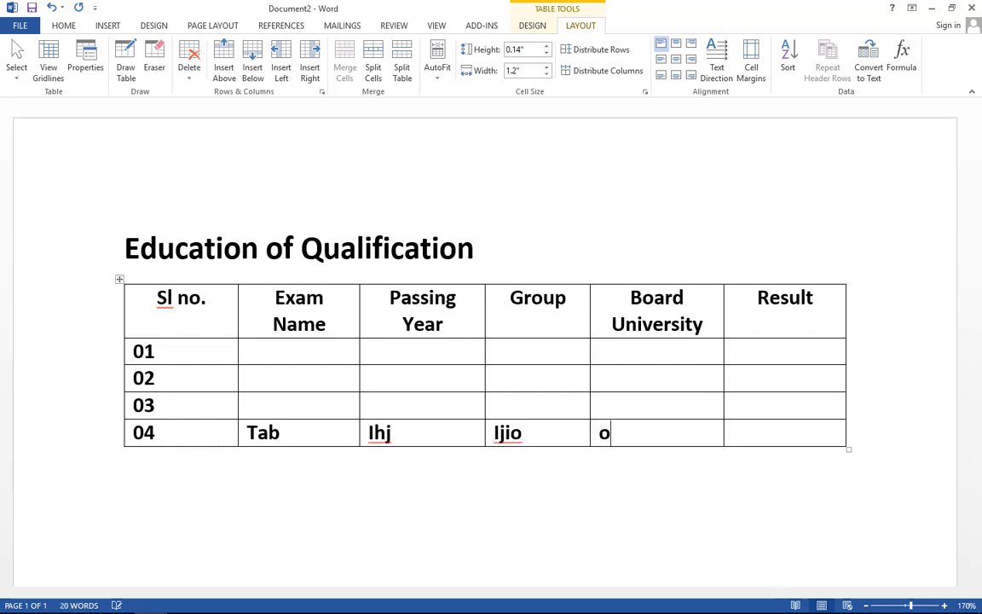
{"action": "type", "text": "oj"}
{"action": "key", "text": "Tab"}
{"action": "type", "text": "i"}
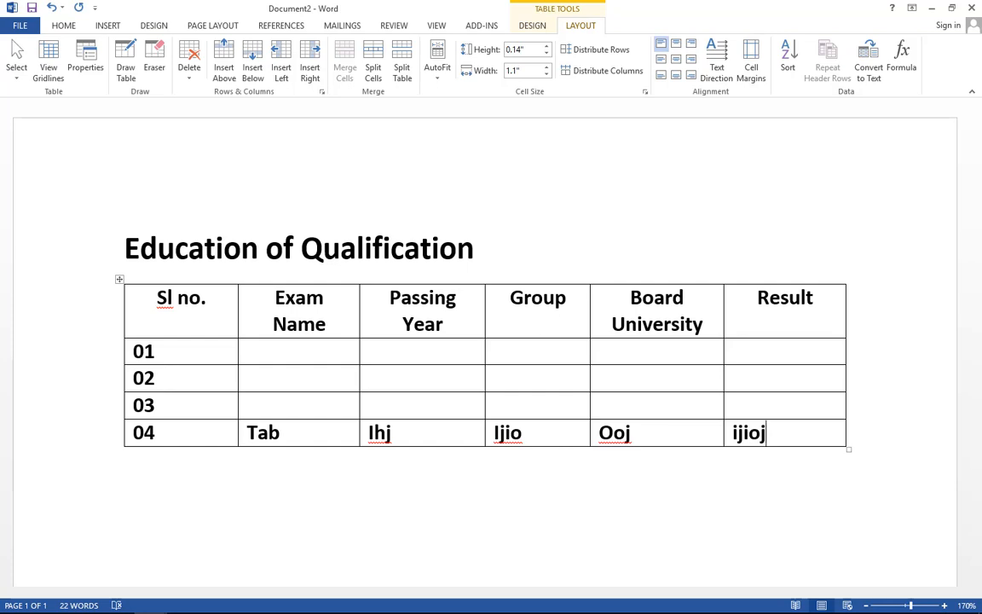
{"action": "type", "text": "jioj"}
- Add a new row and fill it with placeholder text: i, ij, jhjh, jkjkh, j
{"action": "key", "text": "Tab"}
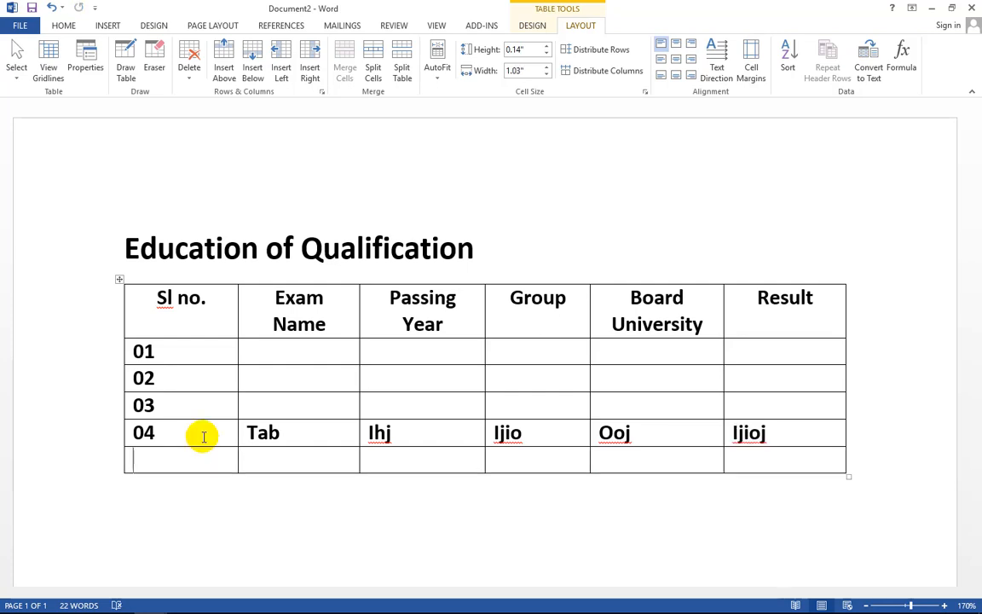
{"action": "type", "text": "ijij"}
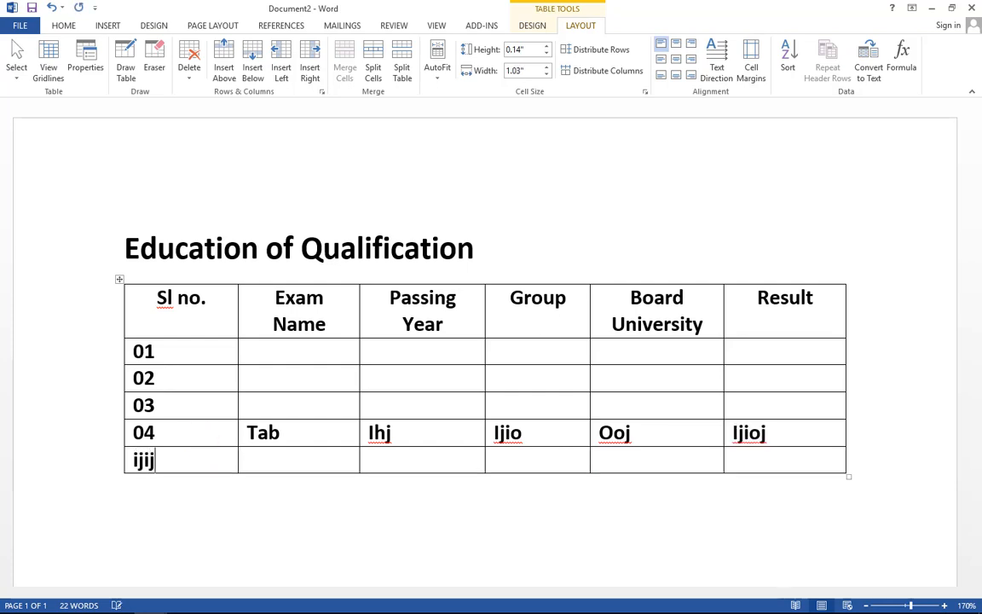
{"action": "key", "text": "Tab"}
{"action": "type", "text": "ij"}
{"action": "key", "text": "Tab"}
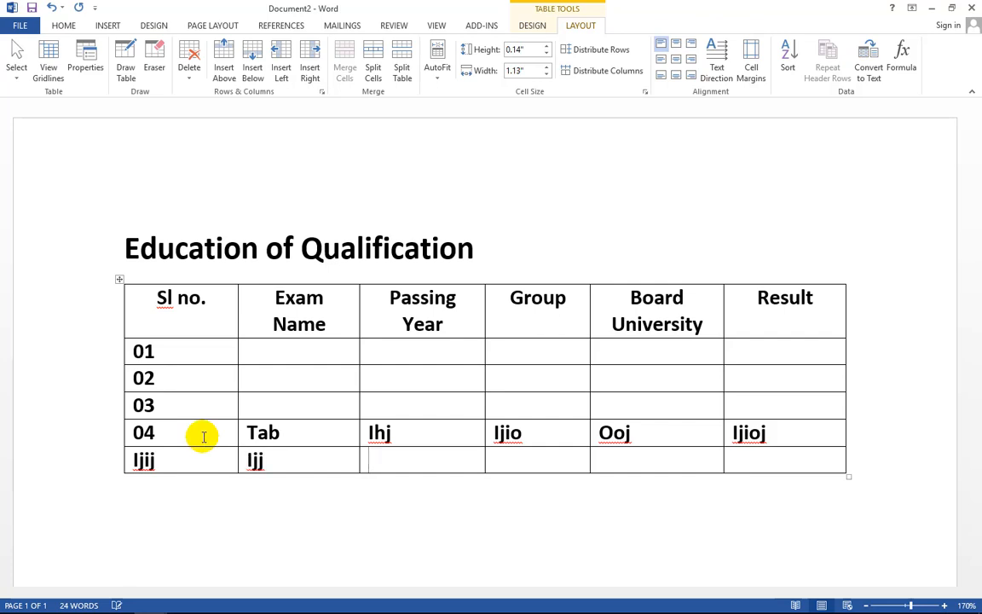
{"action": "type", "text": "jhjh"}
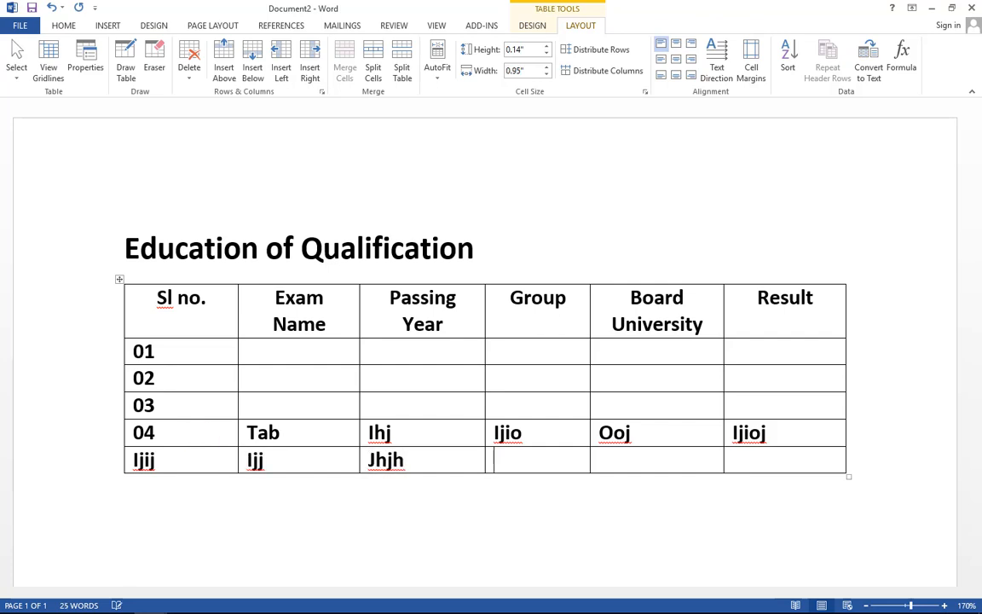
{"action": "key", "text": "Tab"}
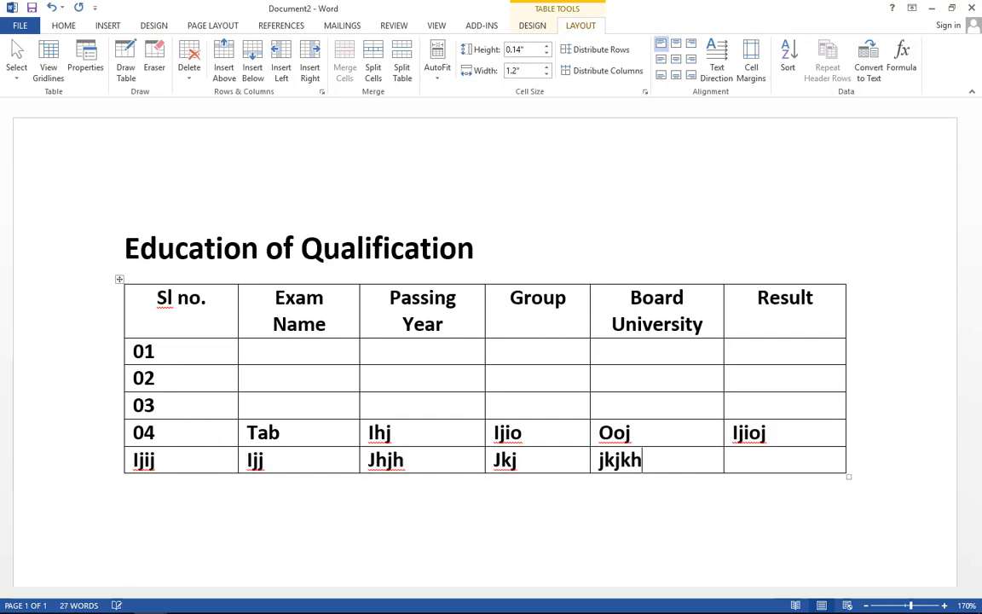
{"action": "type", "text": "jkjkh"}
{"action": "key", "text": "Tab"}
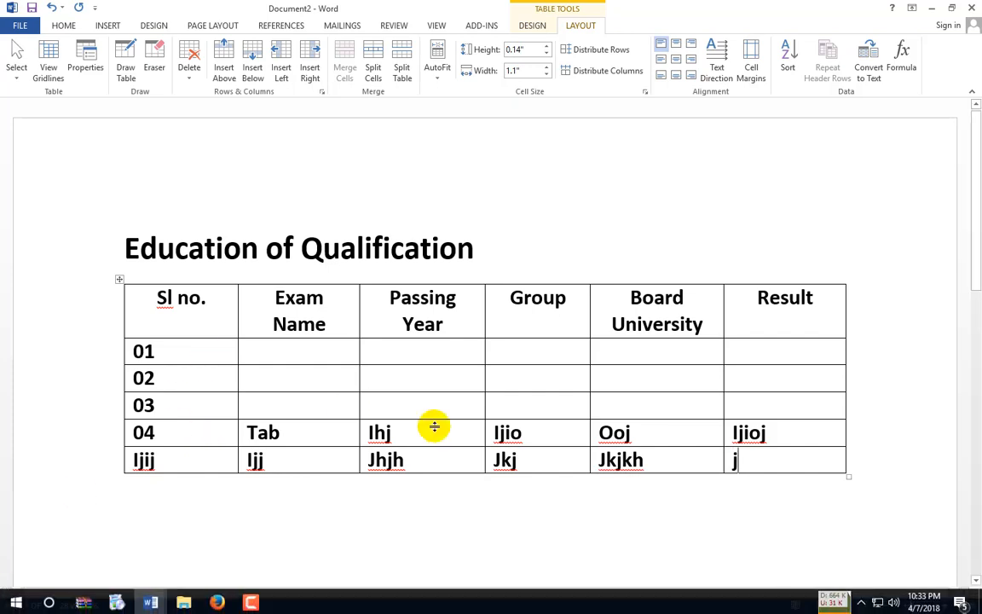
{"action": "left_click", "coordinate": [408, 356]}
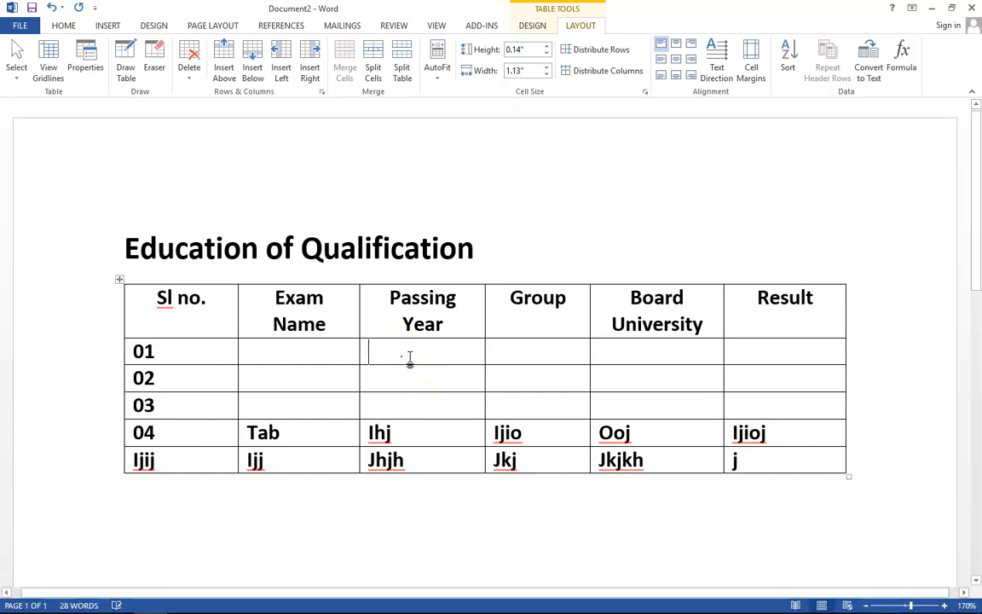
{"action": "left_click", "coordinate": [526, 376]}
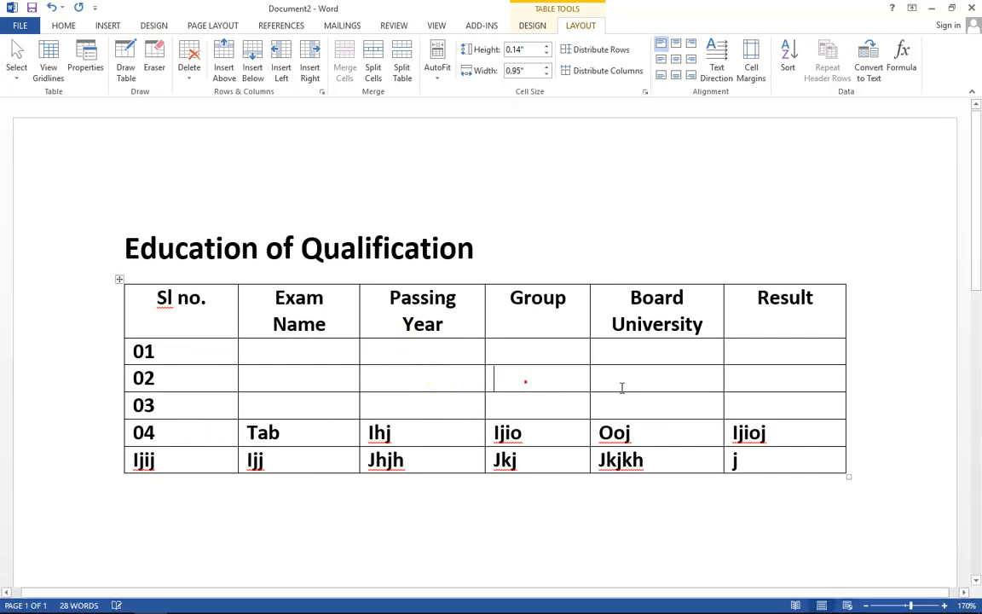
{"action": "left_click", "coordinate": [773, 461]}
{"action": "type", "text": "j"}
- Add another row filled with uihuihuh, ujhuihu, huihuih, hjhjh, jhjkhj and jhjkh
{"action": "key", "text": "Tab"}
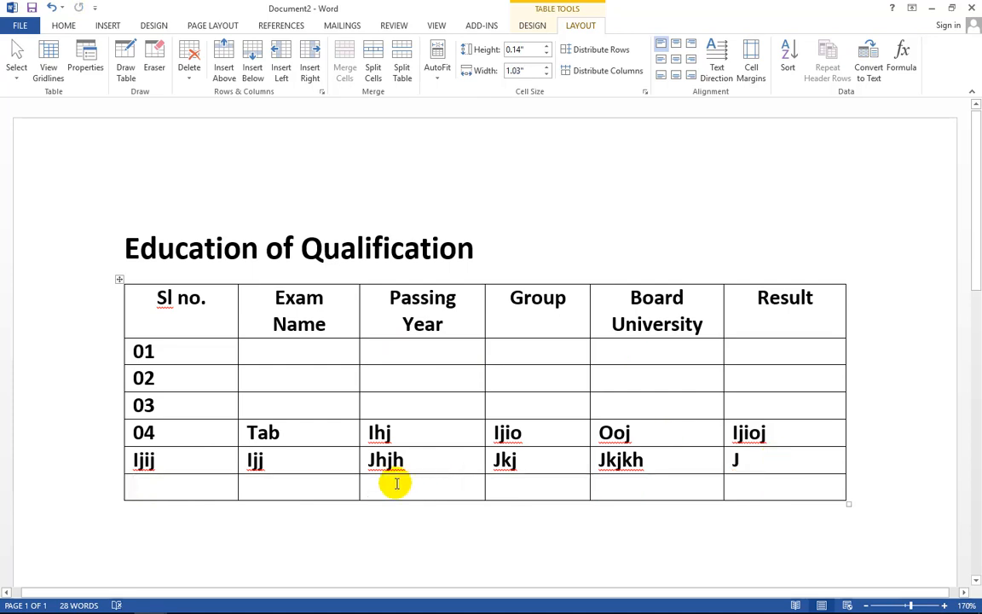
{"action": "type", "text": "uihuihuh"}
{"action": "key", "text": "Tab"}
{"action": "type", "text": "ujhuihu"}
{"action": "key", "text": "Tab"}
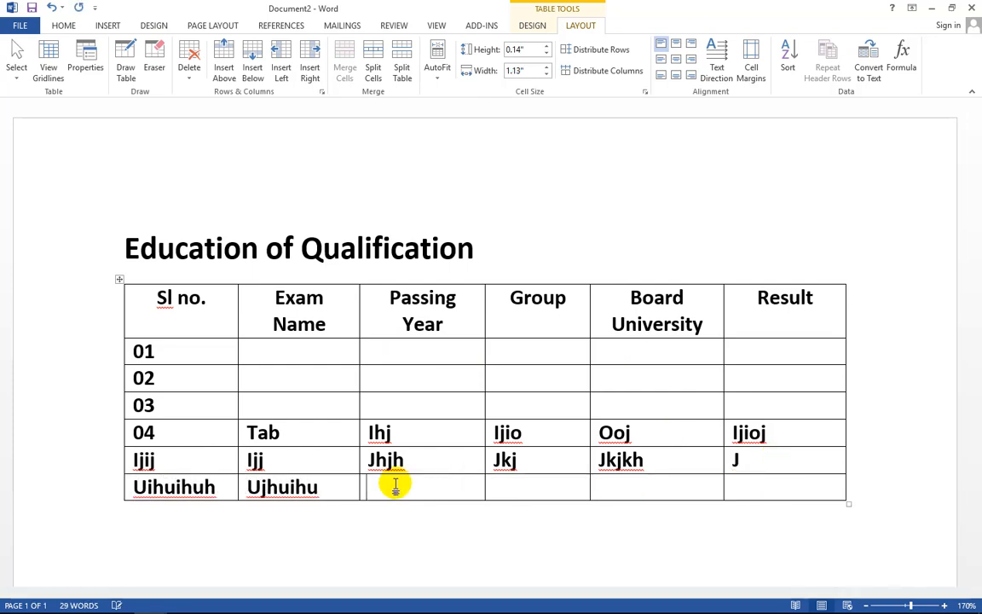
{"action": "type", "text": "huihuih"}
{"action": "key", "text": "Tab"}
{"action": "type", "text": "hjhjh"}
{"action": "key", "text": "Tab"}
{"action": "type", "text": "jh"}
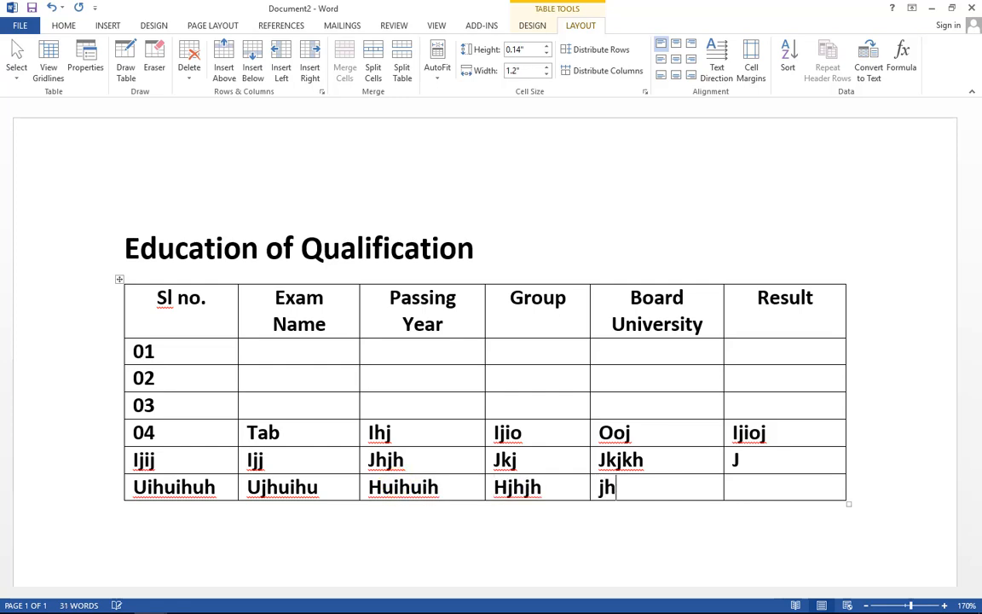
{"action": "type", "text": "jkhj"}
{"action": "key", "text": "Tab"}
{"action": "type", "text": "jhjkh"}
- Add a row starting jhjh, jhjk, h, then append several blank rows at the bottom
{"action": "key", "text": "Tab"}
{"action": "type", "text": "jhjh"}
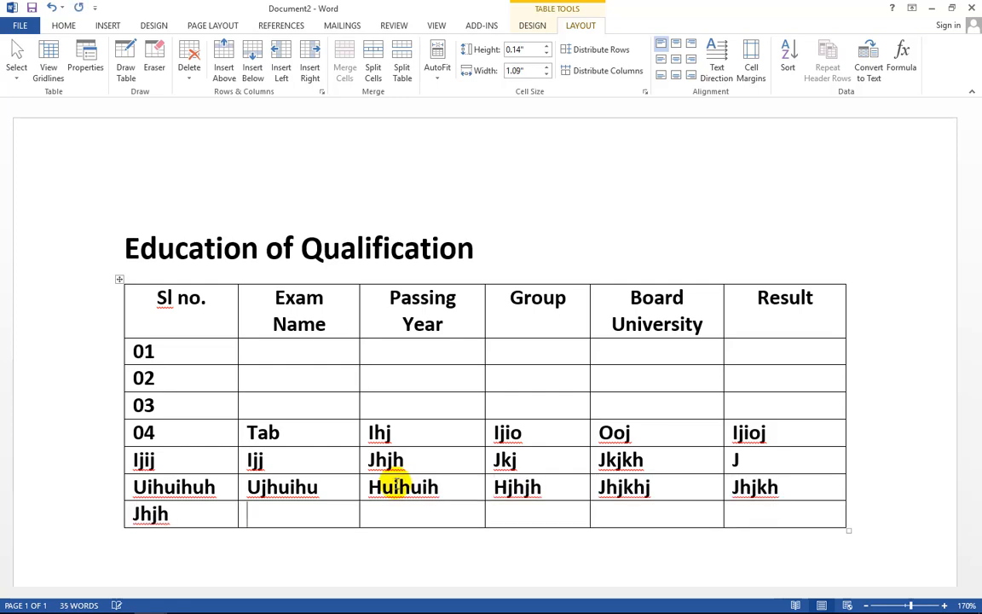
{"action": "key", "text": "Tab"}
{"action": "type", "text": "jhjk"}
{"action": "key", "text": "Tab"}
{"action": "type", "text": "h"}
{"action": "key", "text": "Tab"}
{"action": "key", "text": "Tab"}
{"action": "key", "text": "Tab"}
{"action": "key", "text": "Tab"}
{"action": "key", "text": "Tab"}
{"action": "key", "text": "Tab"}
{"action": "key", "text": "Tab"}
{"action": "key", "text": "Tab"}
{"action": "key", "text": "Tab"}
{"action": "key", "text": "Tab"}
{"action": "key", "text": "Tab"}
{"action": "key", "text": "Tab"}
{"action": "key", "text": "Tab"}
{"action": "key", "text": "Tab"}
{"action": "key", "text": "Tab"}
{"action": "key", "text": "Tab"}
{"action": "key", "text": "Tab"}
{"action": "key", "text": "Tab"}
{"action": "key", "text": "Tab"}
{"action": "key", "text": "Tab"}
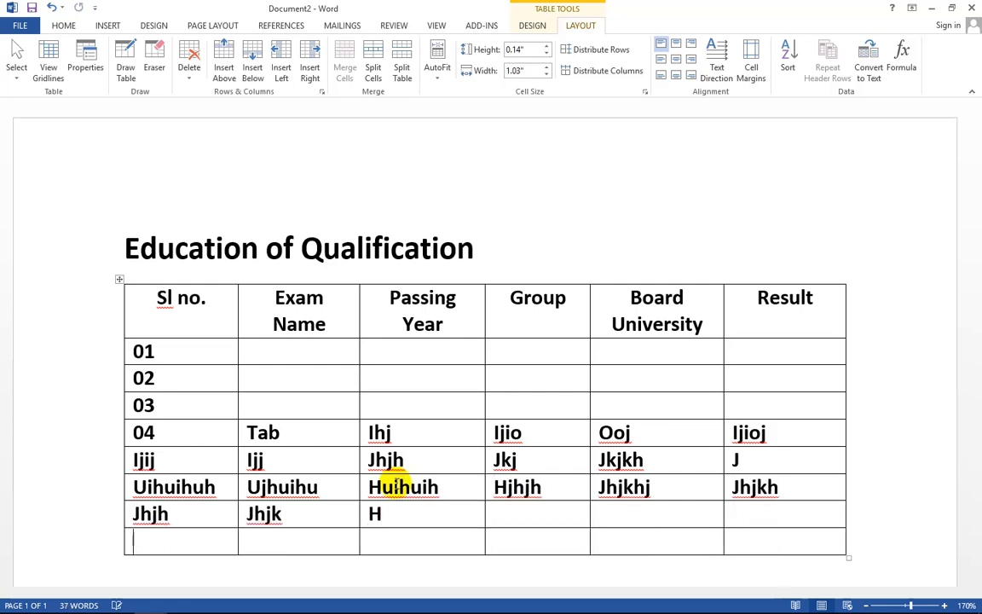
{"action": "key", "text": "Tab"}
{"action": "key", "text": "Tab"}
{"action": "key", "text": "Tab"}
{"action": "key", "text": "Tab"}
{"action": "key", "text": "Tab"}
{"action": "key", "text": "Tab"}
{"action": "key", "text": "Tab"}
{"action": "key", "text": "Tab"}
{"action": "key", "text": "Tab"}
{"action": "key", "text": "Tab"}
{"action": "key", "text": "Tab"}
{"action": "key", "text": "Tab"}
{"action": "key", "text": "Tab"}
{"action": "key", "text": "Tab"}
{"action": "key", "text": "Tab"}
{"action": "key", "text": "Tab"}
{"action": "key", "text": "Tab"}
{"action": "key", "text": "Tab"}
{"action": "key", "text": "Tab"}
{"action": "key", "text": "Tab"}
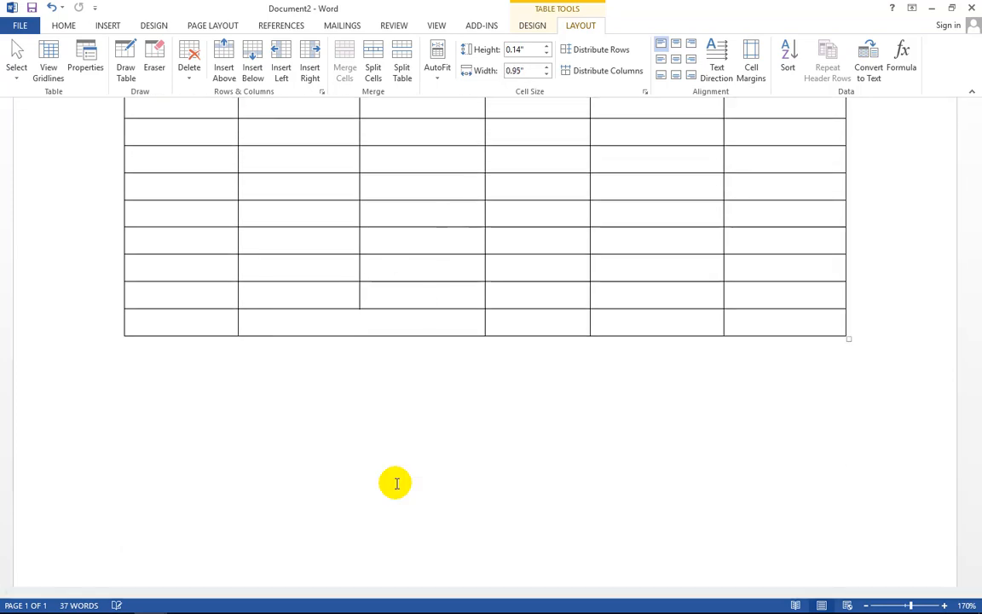
- Insert an empty row above the Sl no. header row using Insert Above
{"action": "scroll", "coordinate": [447, 504], "scroll_direction": "up", "scroll_amount": 5}
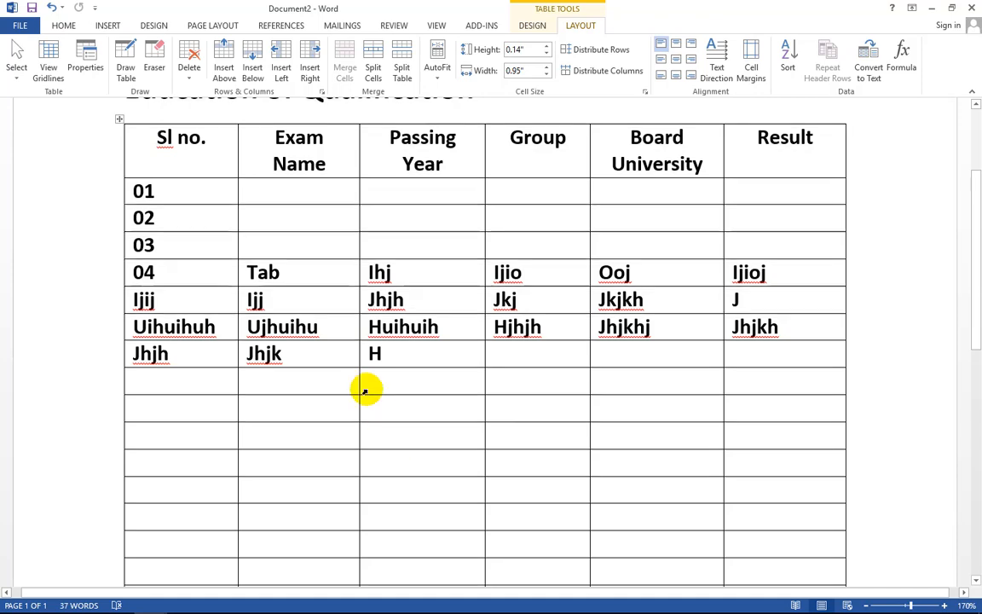
{"action": "scroll", "coordinate": [375, 375], "scroll_direction": "up", "scroll_amount": 3}
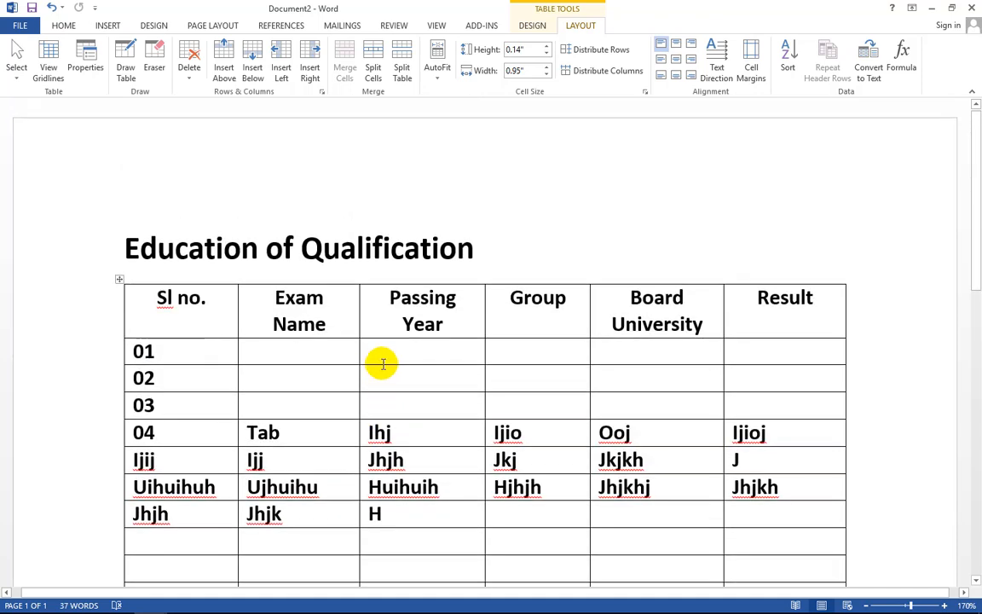
{"action": "left_click", "coordinate": [219, 300]}
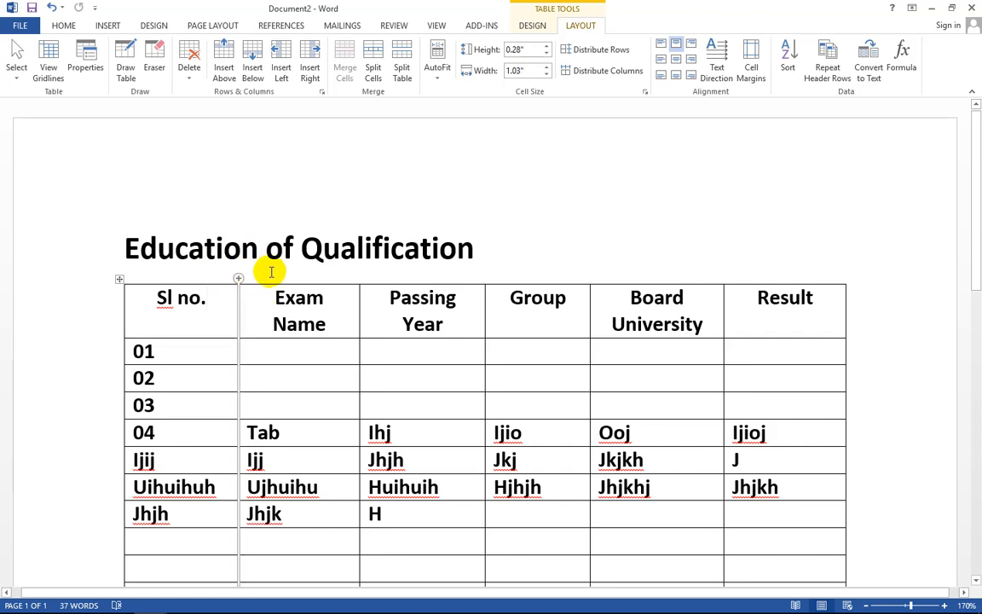
{"action": "left_click", "coordinate": [221, 305]}
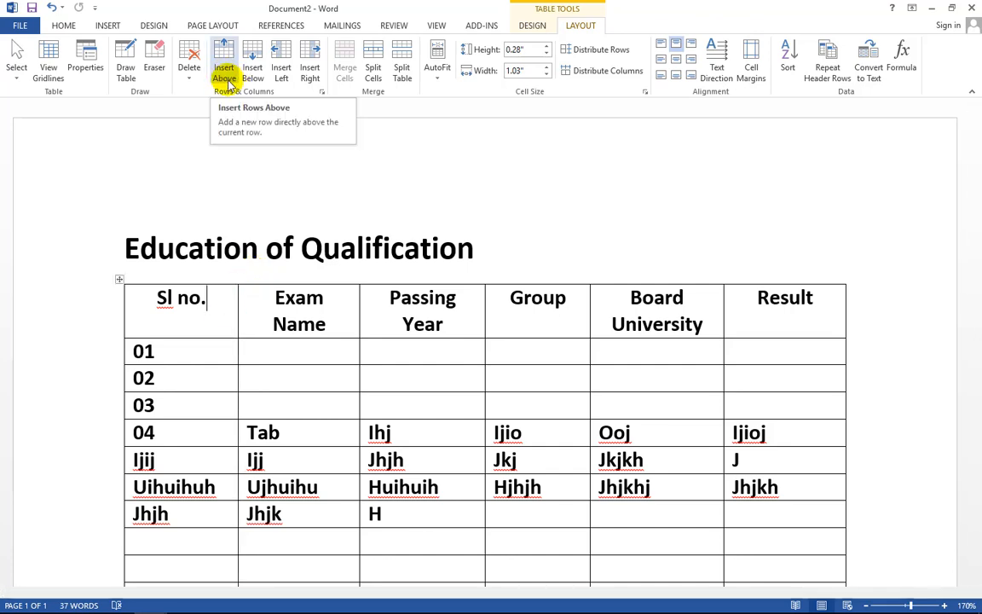
{"action": "left_click", "coordinate": [222, 51]}
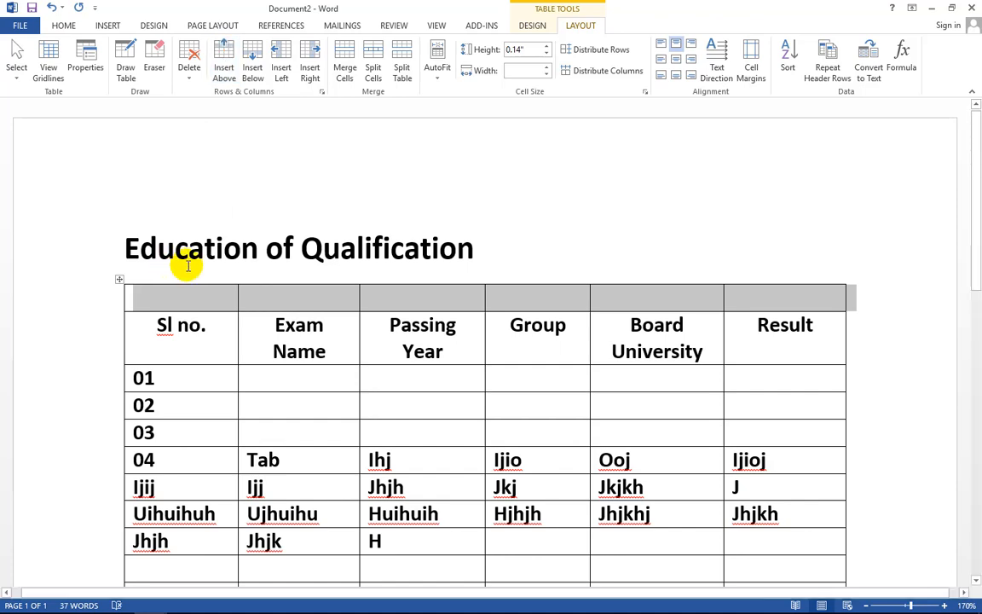
{"action": "left_click", "coordinate": [201, 302]}
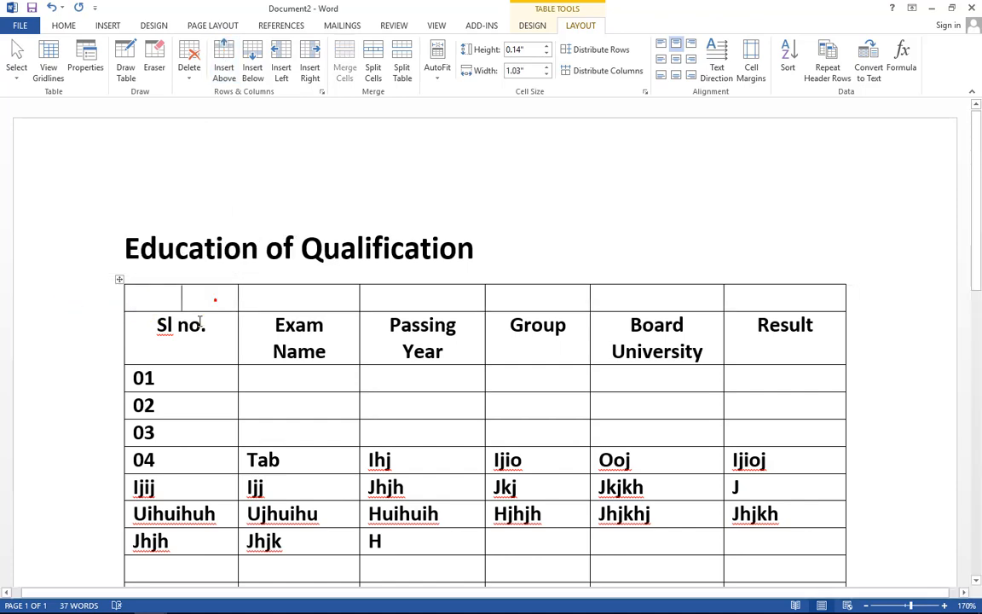
{"action": "scroll", "coordinate": [177, 363], "scroll_direction": "down", "scroll_amount": 4}
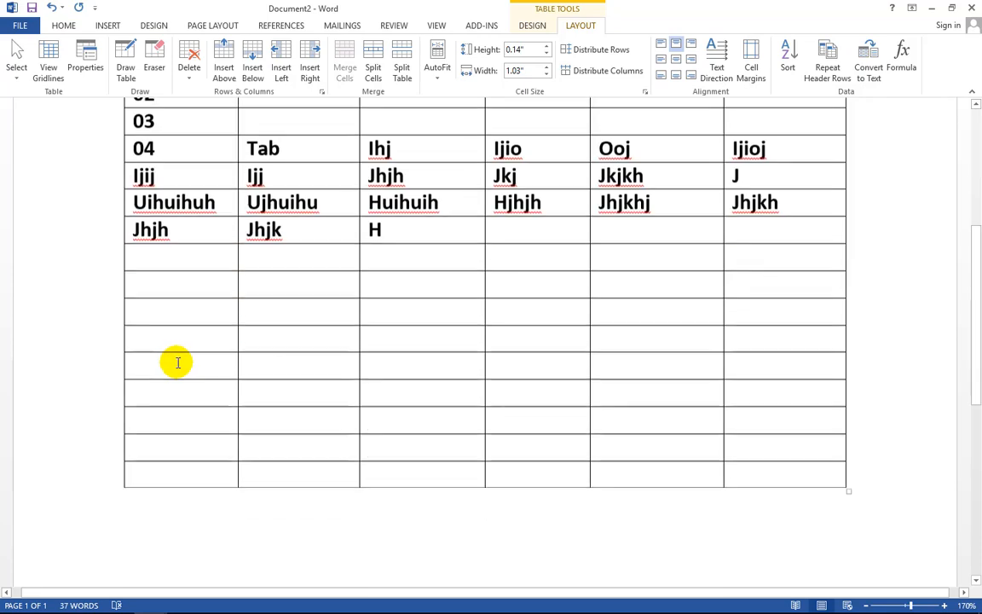
{"action": "scroll", "coordinate": [176, 375], "scroll_direction": "down", "scroll_amount": 3}
{"action": "scroll", "coordinate": [175, 234], "scroll_direction": "up", "scroll_amount": 3}
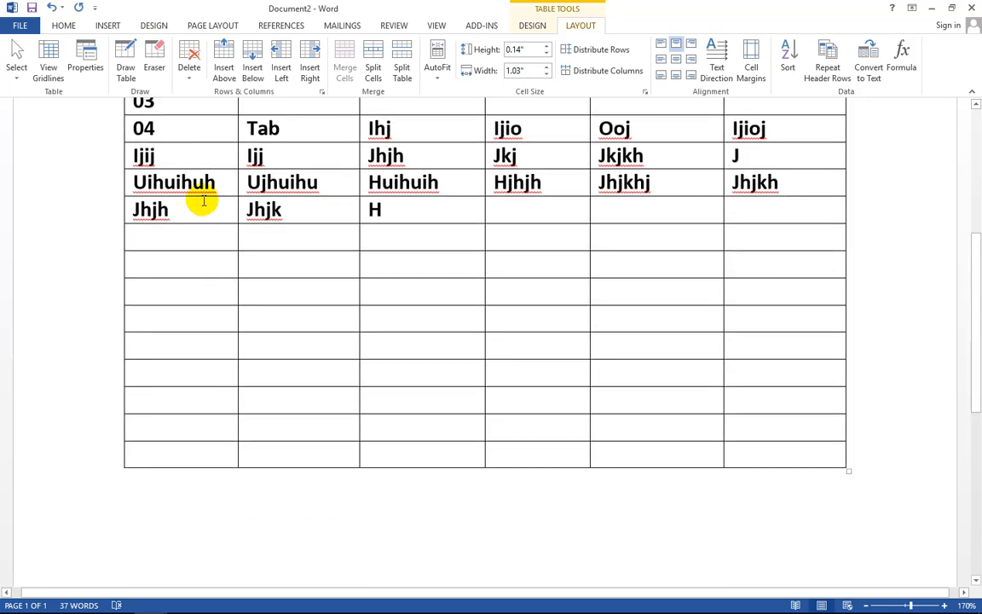
- Insert six empty rows below the Uihuihuh row, above the Jhjh row
{"action": "left_click", "coordinate": [204, 203]}
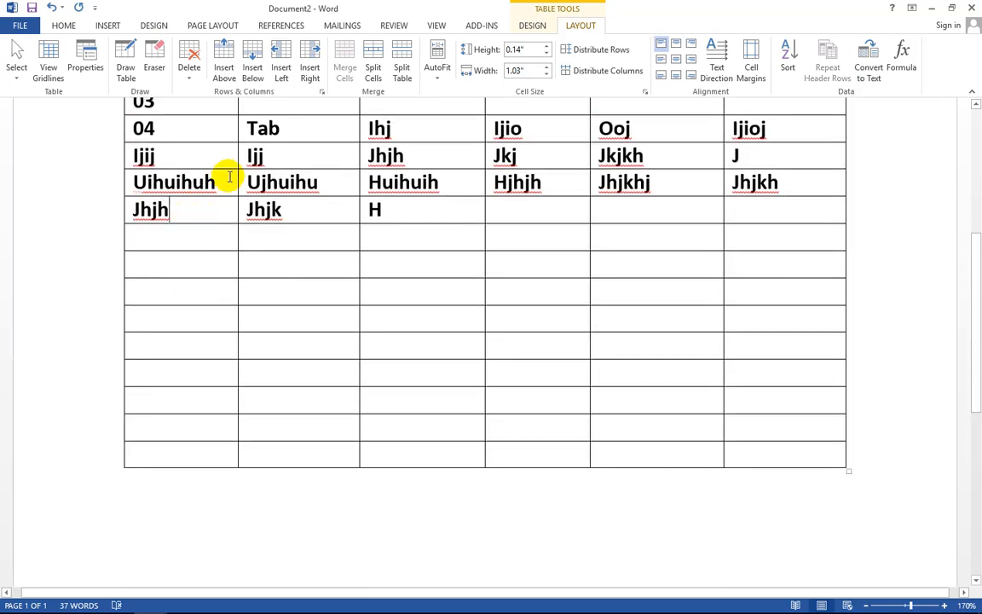
{"action": "left_click", "coordinate": [252, 65]}
{"action": "left_click", "coordinate": [219, 208]}
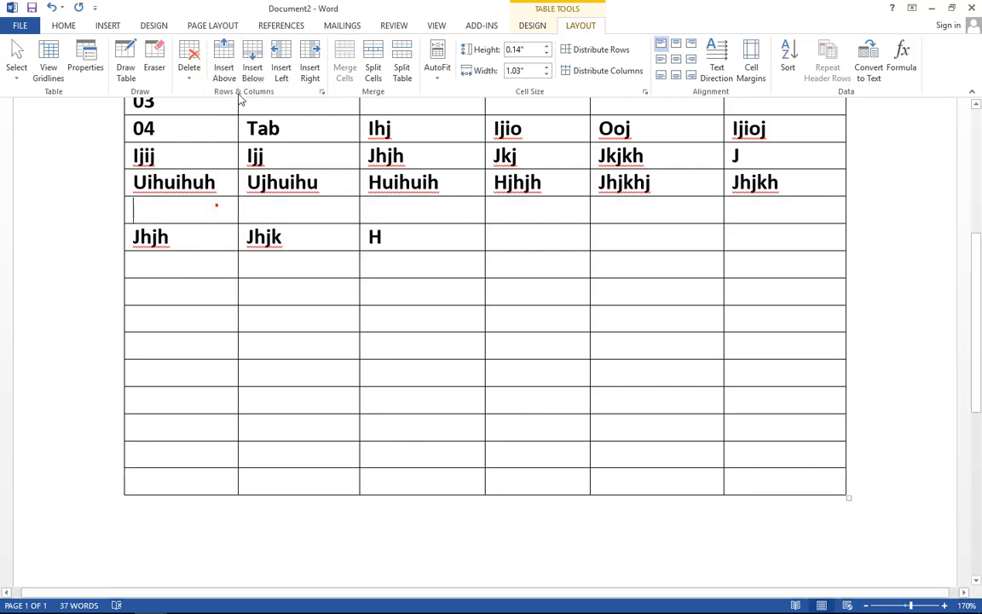
{"action": "left_click", "coordinate": [253, 61]}
{"action": "left_click", "coordinate": [253, 62]}
{"action": "left_click", "coordinate": [253, 61]}
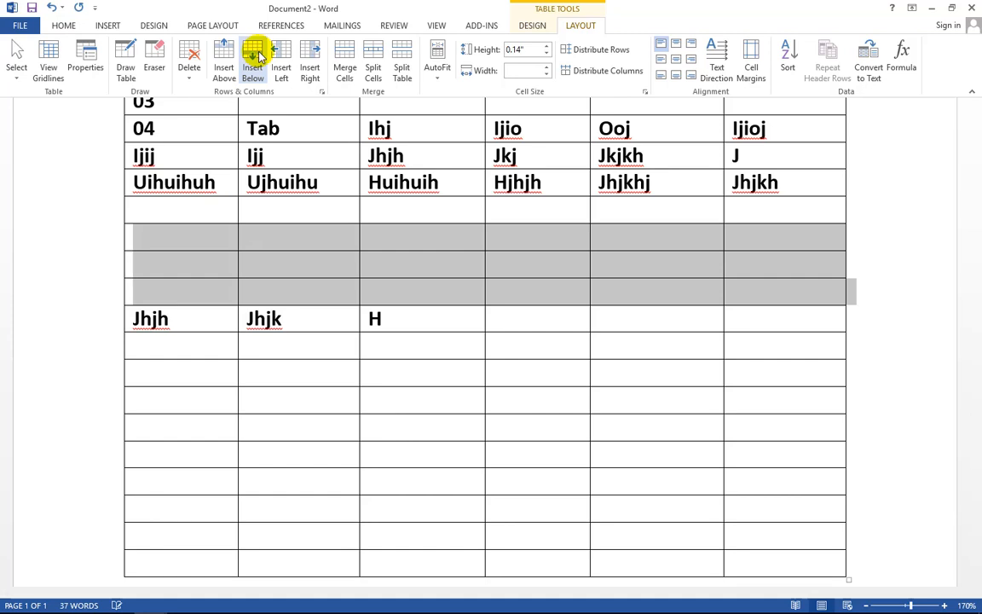
{"action": "left_click", "coordinate": [253, 61]}
{"action": "left_click", "coordinate": [253, 62]}
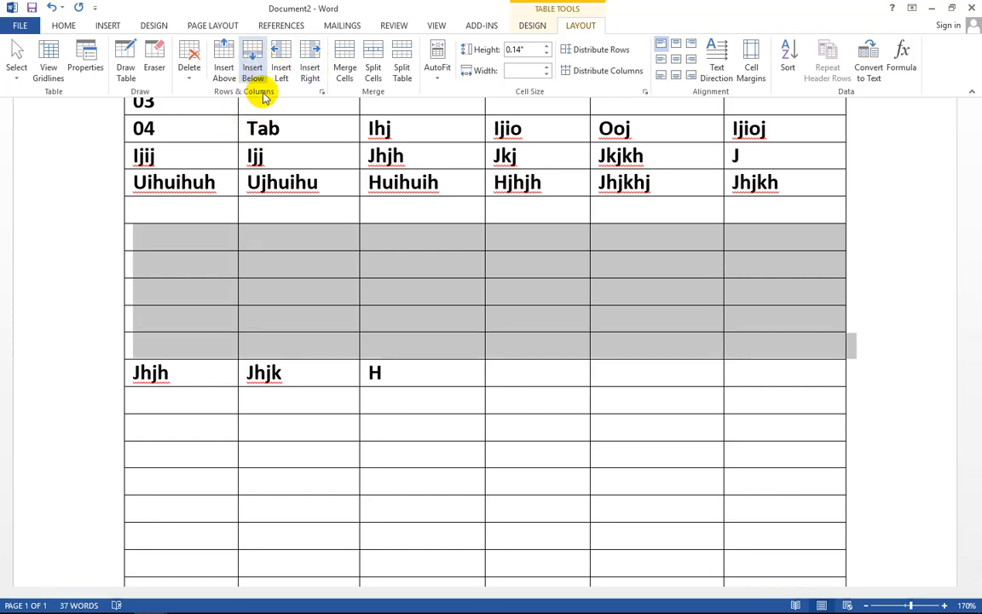
{"action": "scroll", "coordinate": [428, 218], "scroll_direction": "up", "scroll_amount": 3}
{"action": "scroll", "coordinate": [429, 218], "scroll_direction": "up", "scroll_amount": 3}
{"action": "left_click", "coordinate": [388, 292]}
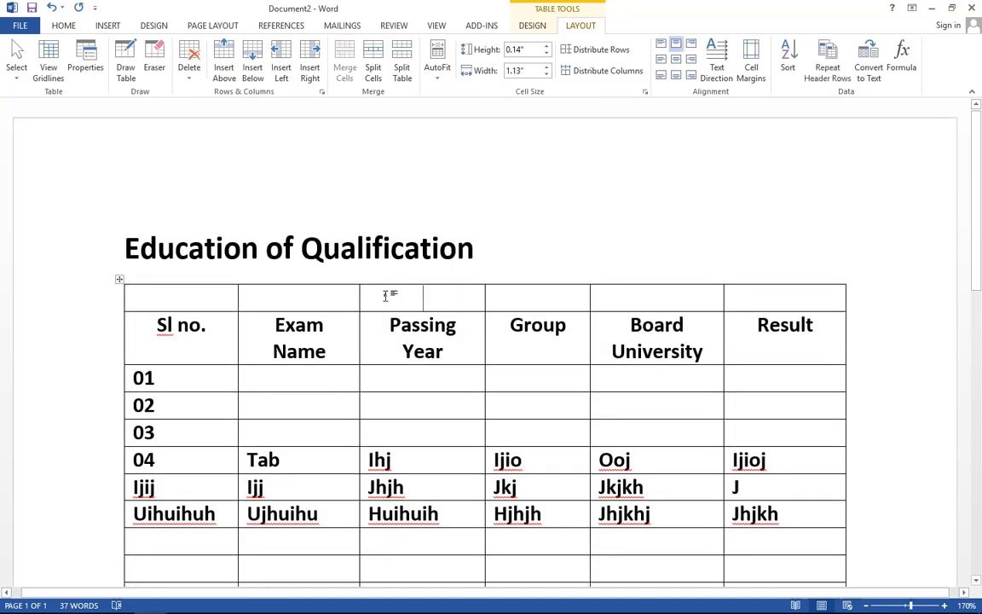
- Insert an empty column to the left and to the right of Passing Year, making eight columns
{"action": "left_click", "coordinate": [282, 61]}
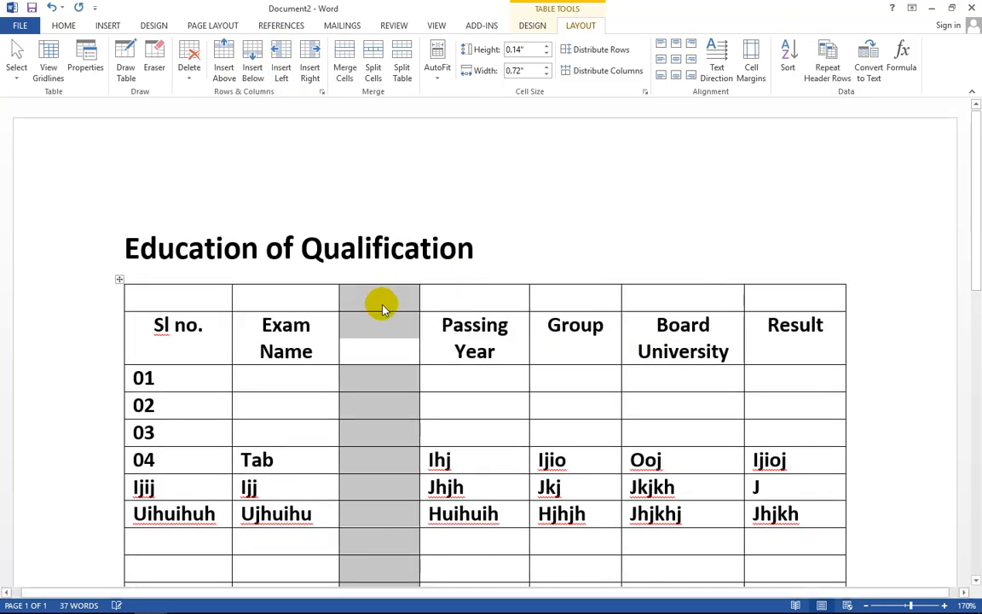
{"action": "left_click", "coordinate": [505, 298]}
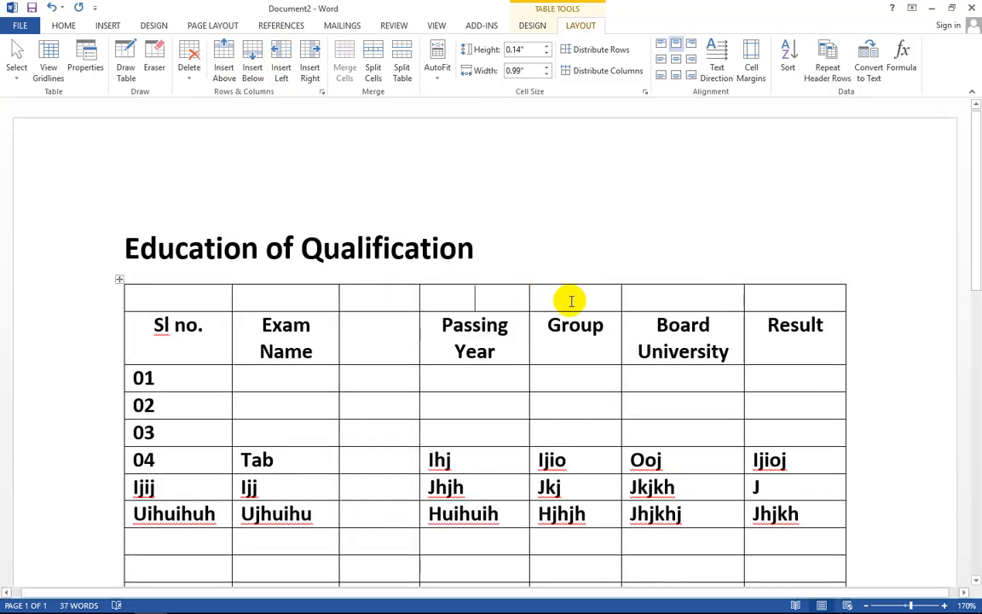
{"action": "left_click", "coordinate": [321, 75]}
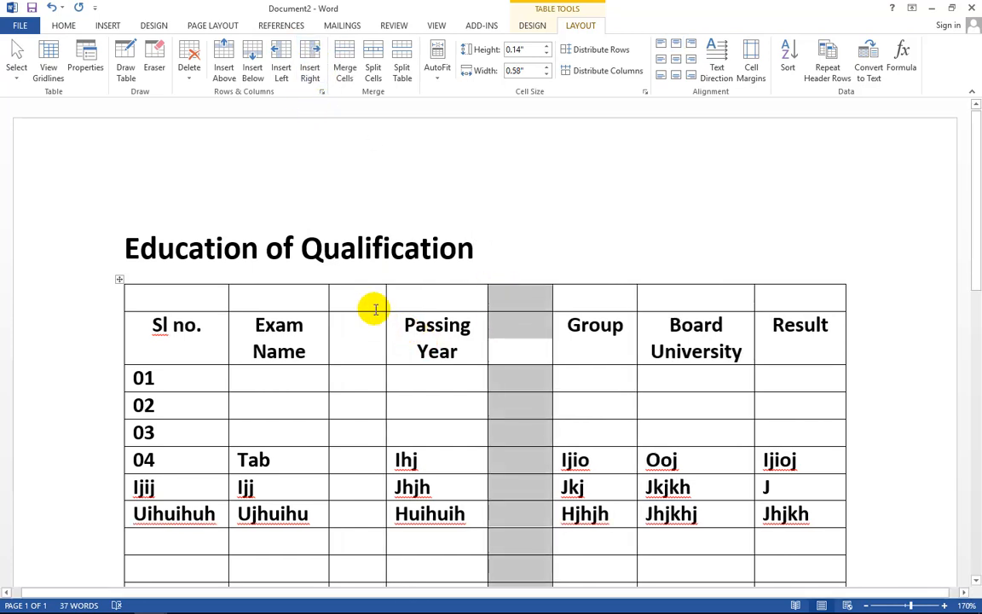
{"action": "scroll", "coordinate": [375, 308], "scroll_direction": "down", "scroll_amount": 5}
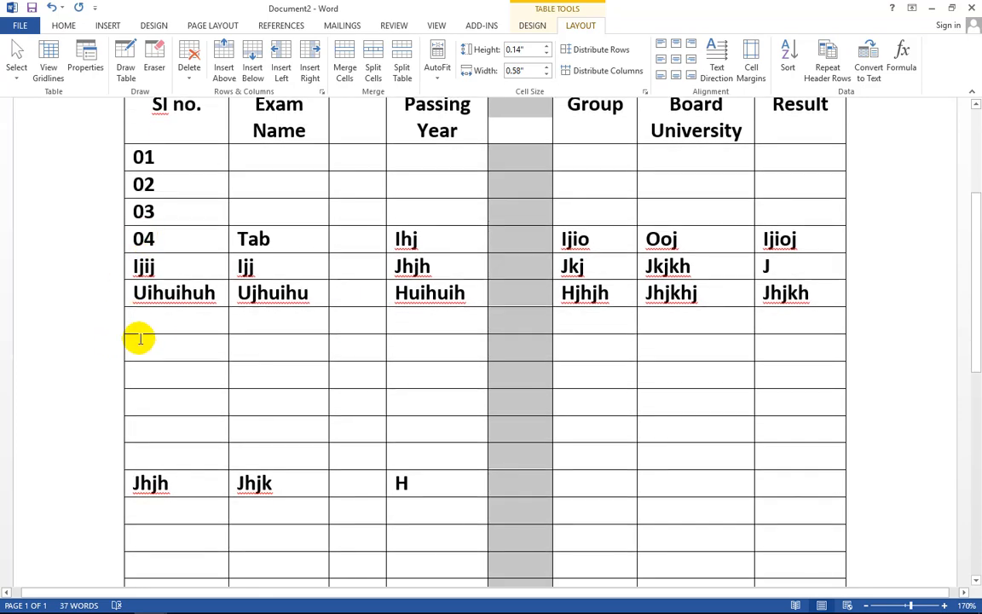
- Delete the Ijjj, Uihuihuh and Jhjh placeholder rows so only empty rows follow row 04
{"action": "scroll", "coordinate": [132, 339], "scroll_direction": "down", "scroll_amount": 1}
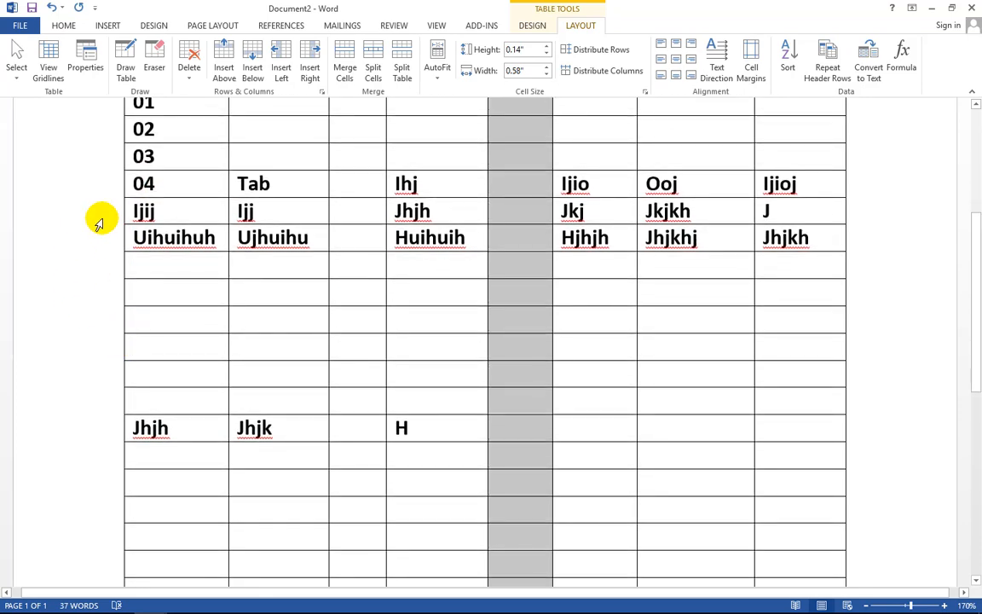
{"action": "left_click_drag", "start_coordinate": [100, 214], "coordinate": [158, 526]}
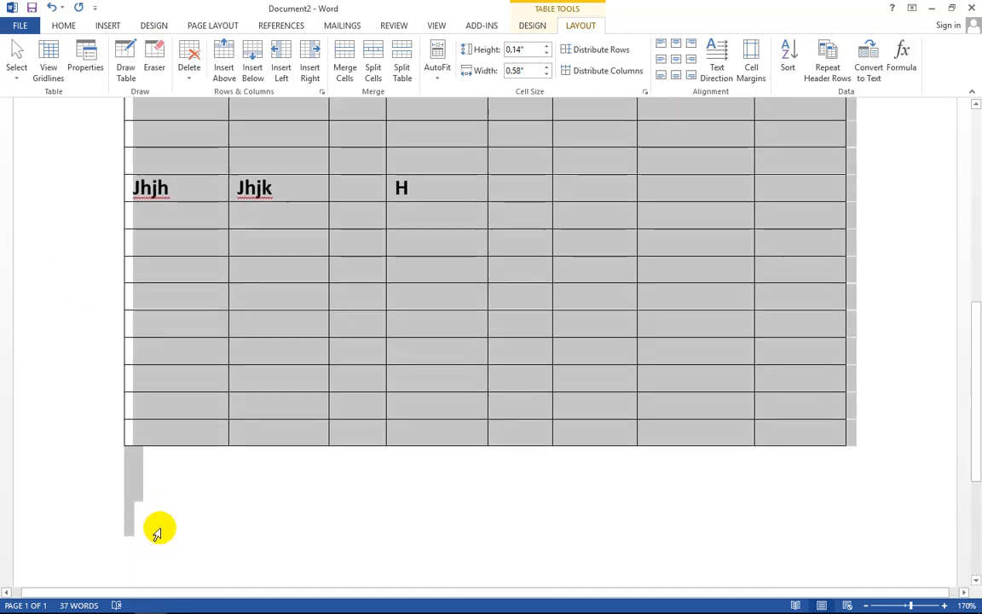
{"action": "scroll", "coordinate": [367, 311], "scroll_direction": "up", "scroll_amount": 4}
{"action": "scroll", "coordinate": [217, 196], "scroll_direction": "up", "scroll_amount": 2}
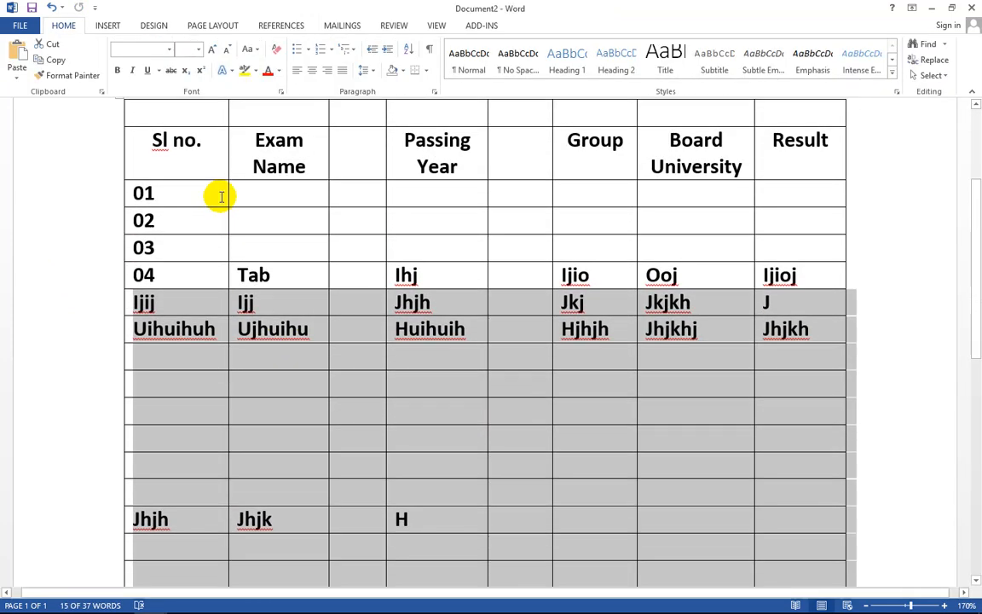
{"action": "left_click", "coordinate": [476, 315]}
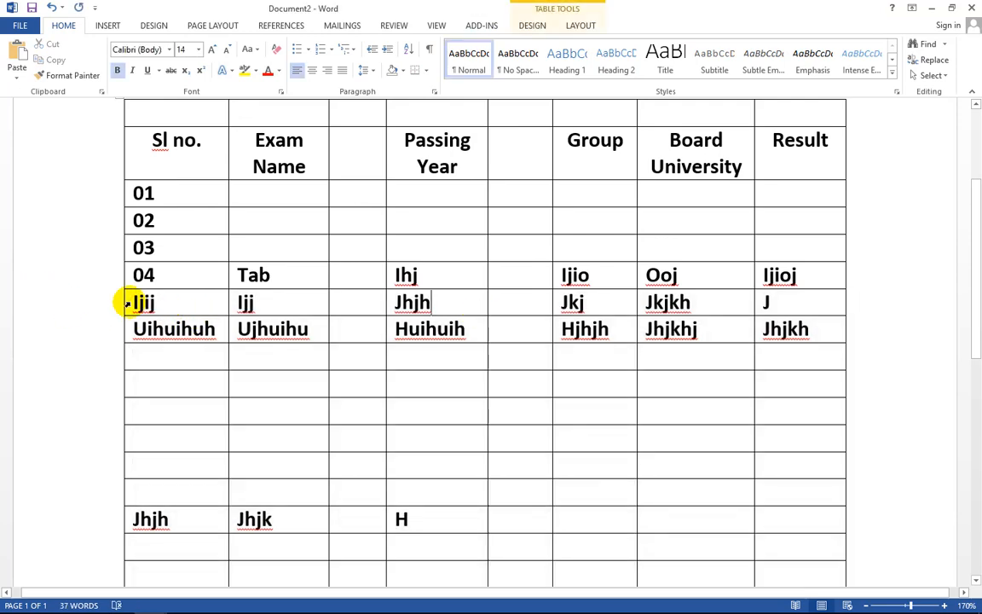
{"action": "left_click_drag", "start_coordinate": [127, 303], "coordinate": [872, 565]}
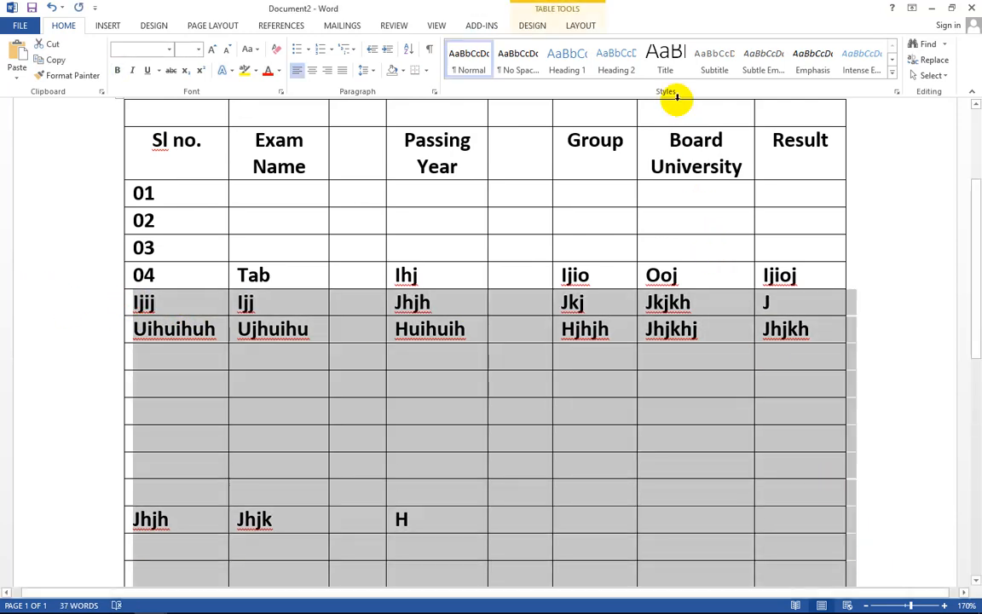
{"action": "left_click", "coordinate": [580, 25]}
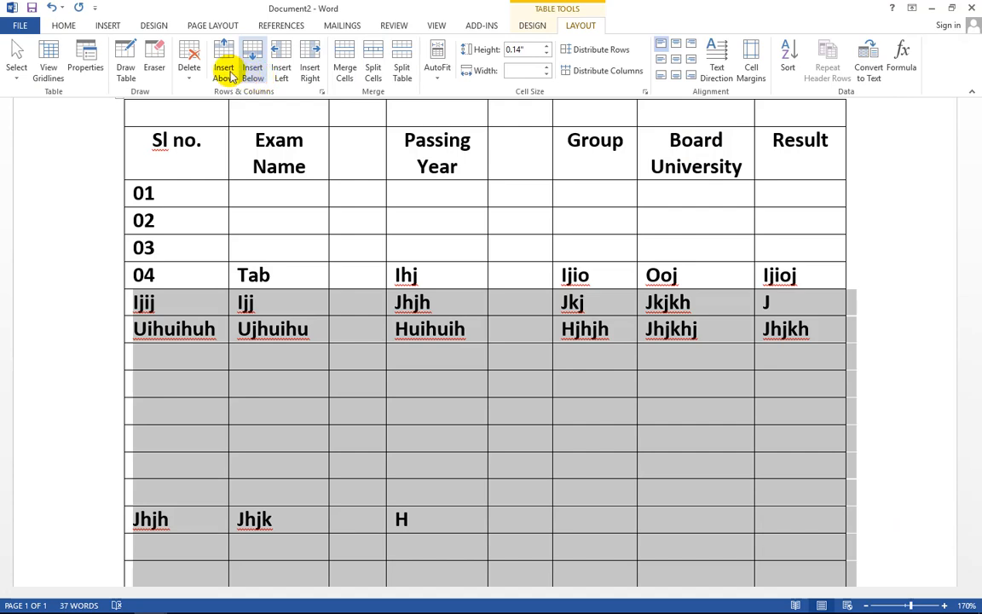
{"action": "left_click", "coordinate": [189, 60]}
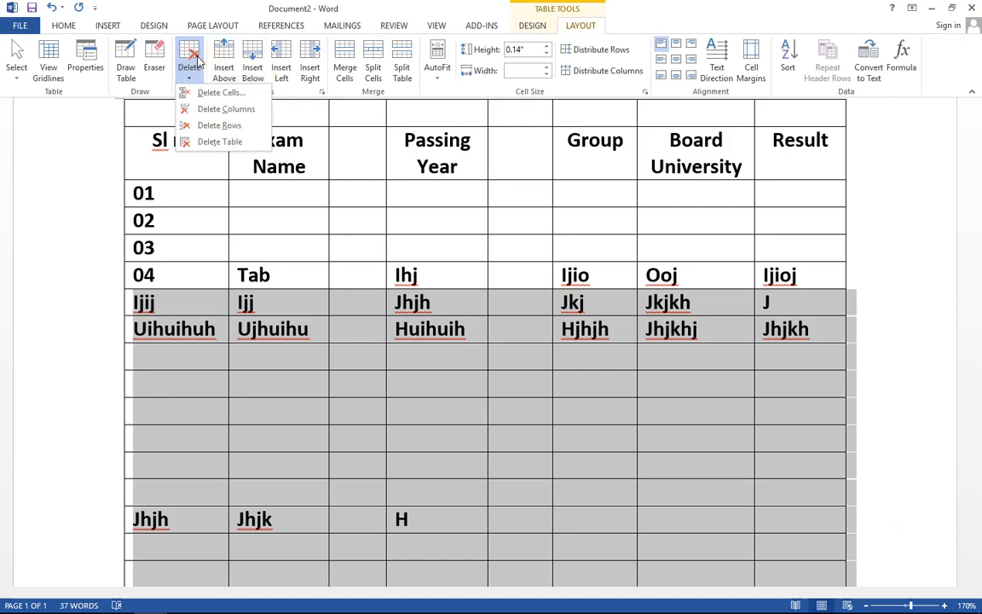
{"action": "left_click", "coordinate": [213, 128]}
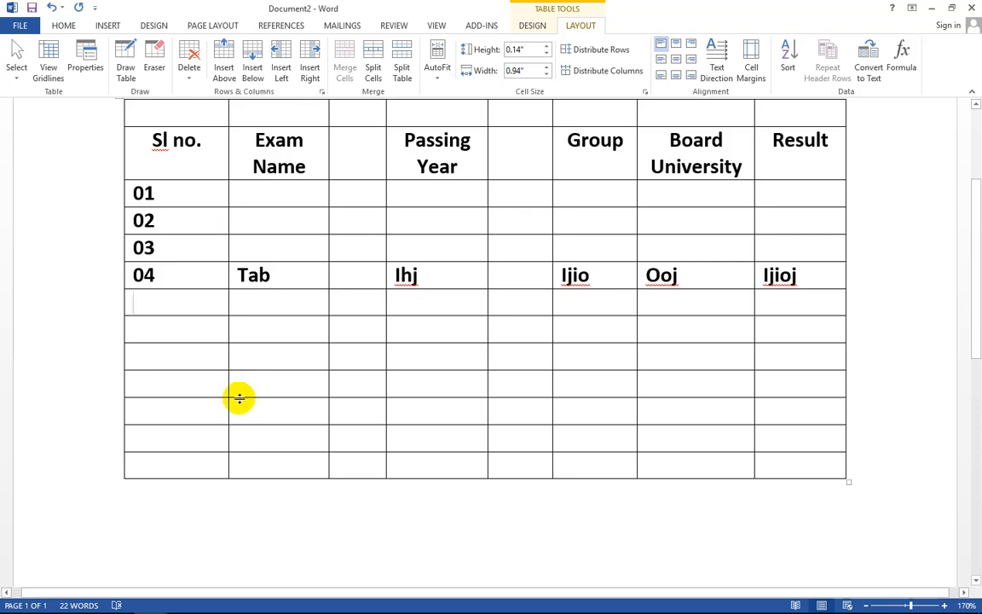
- Delete the empty rows below row 04 with Delete Rows
{"action": "left_click_drag", "start_coordinate": [101, 315], "coordinate": [189, 487]}
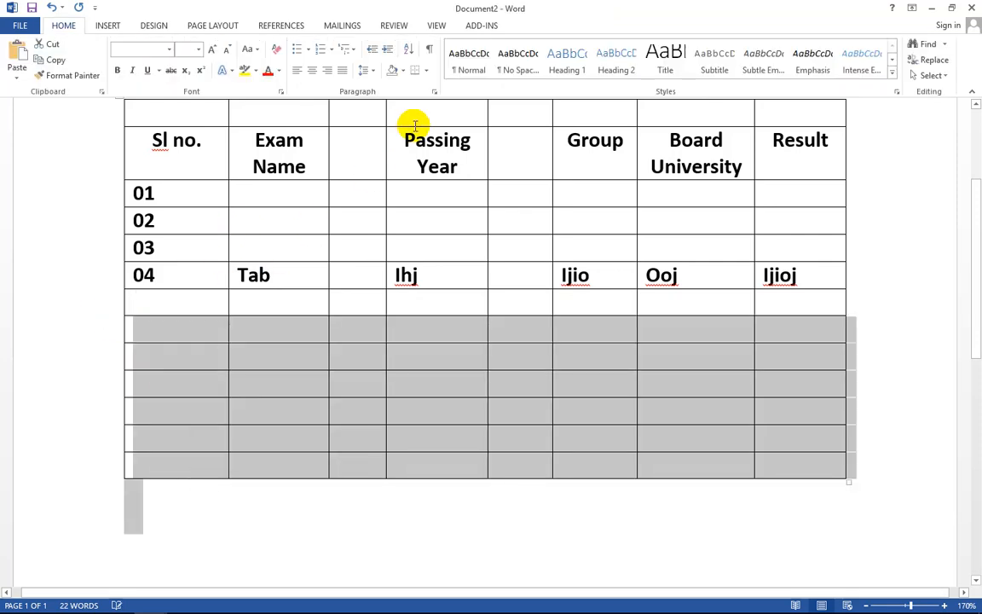
{"action": "left_click_drag", "start_coordinate": [136, 300], "coordinate": [499, 485]}
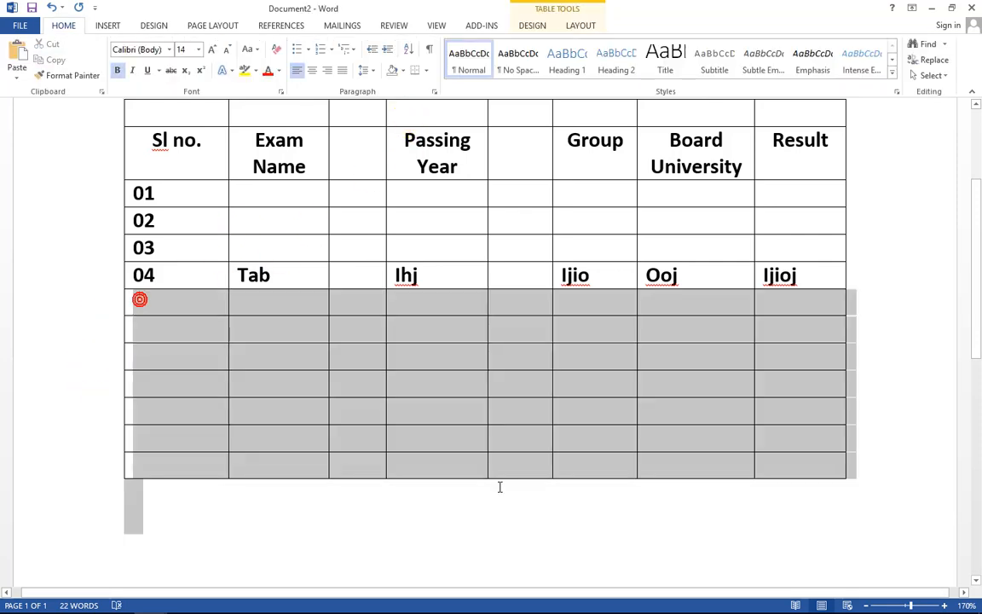
{"action": "left_click_drag", "start_coordinate": [154, 298], "coordinate": [786, 469]}
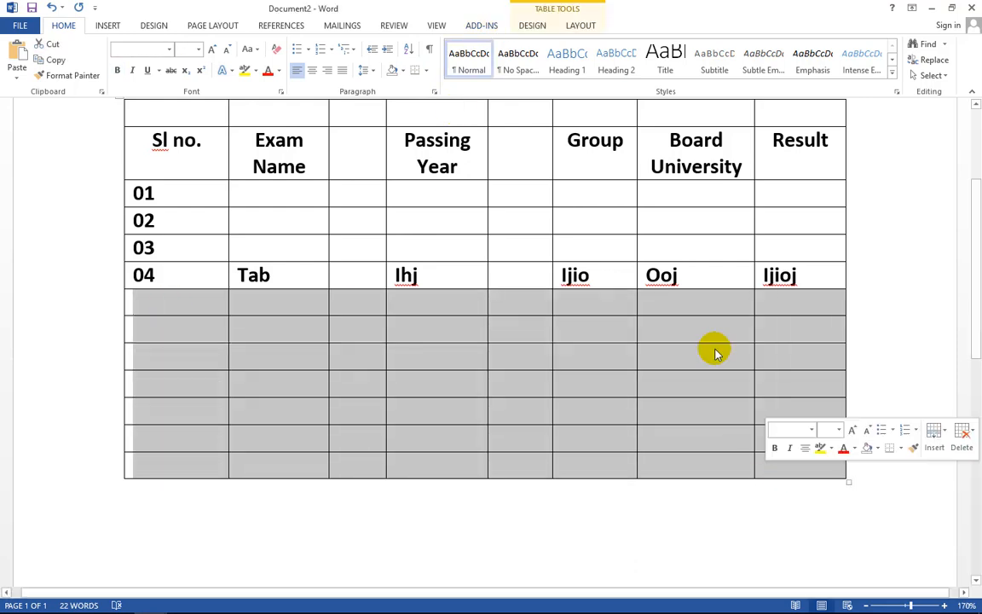
{"action": "left_click", "coordinate": [581, 25]}
{"action": "left_click", "coordinate": [190, 58]}
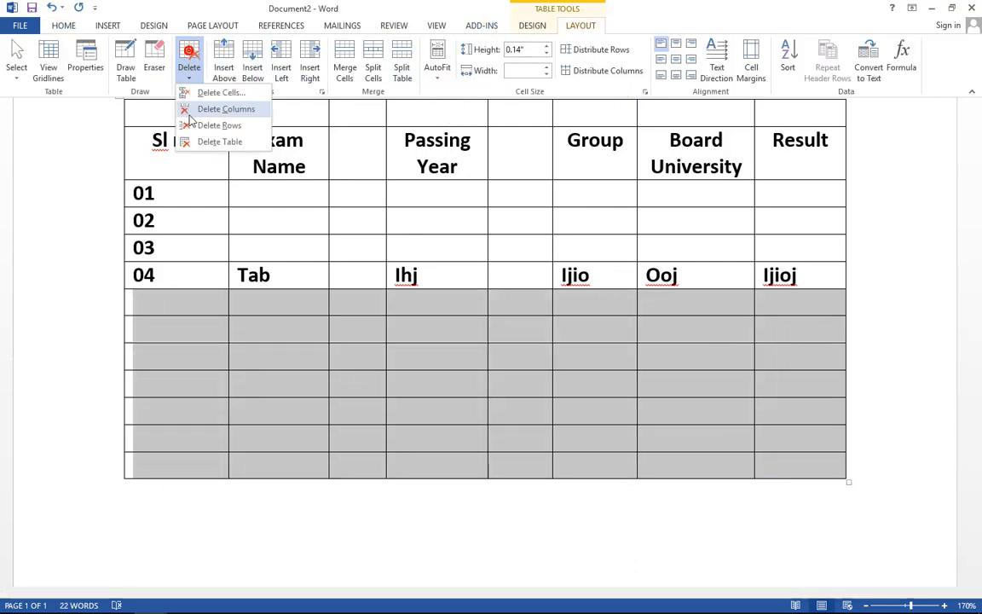
{"action": "left_click", "coordinate": [202, 125]}
- Delete the two empty columns on either side of Passing Year, leaving six columns
{"action": "scroll", "coordinate": [217, 292], "scroll_direction": "up", "scroll_amount": 2}
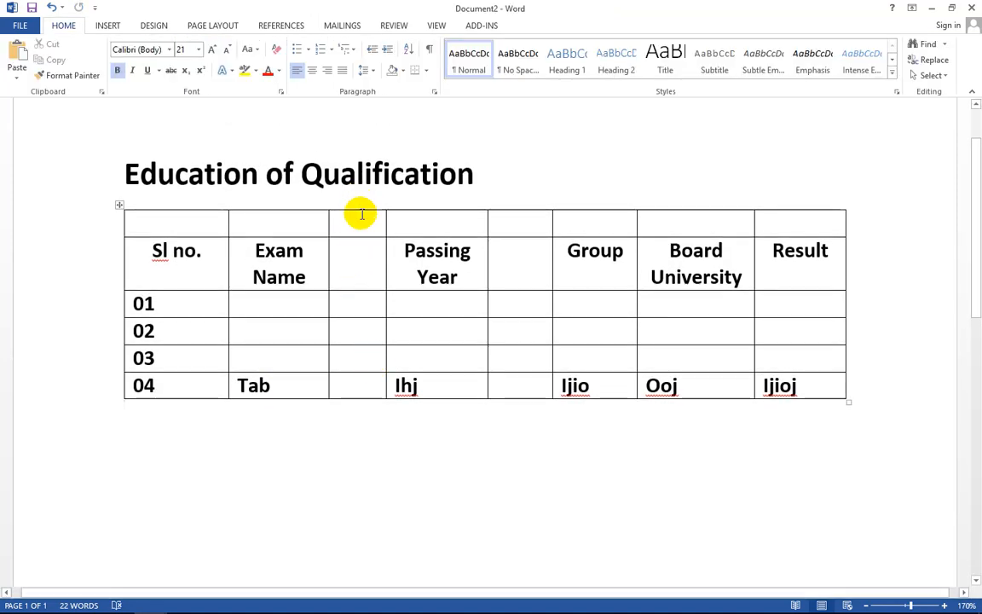
{"action": "left_click_drag", "start_coordinate": [358, 213], "coordinate": [361, 383]}
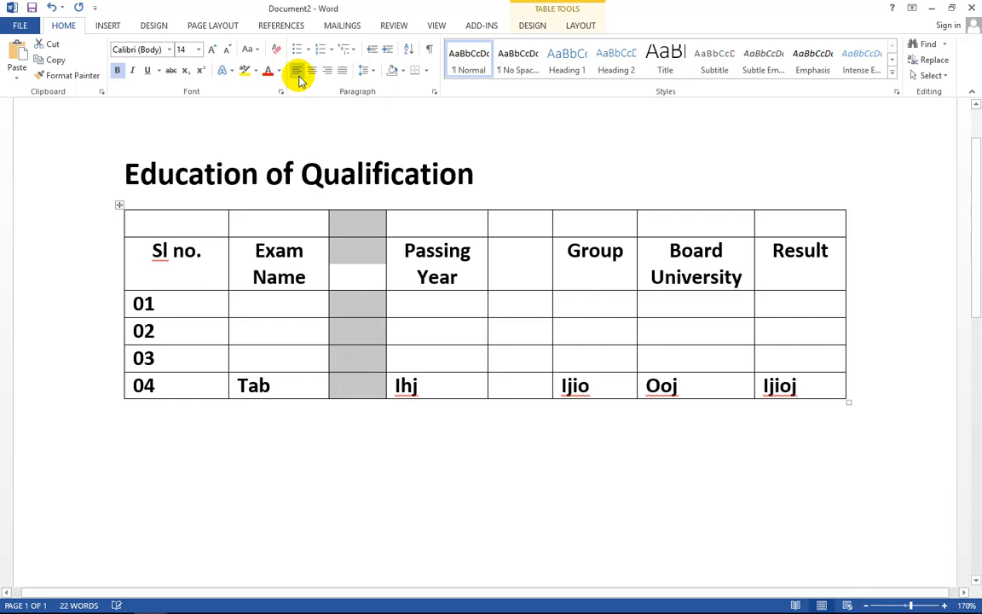
{"action": "left_click", "coordinate": [578, 28]}
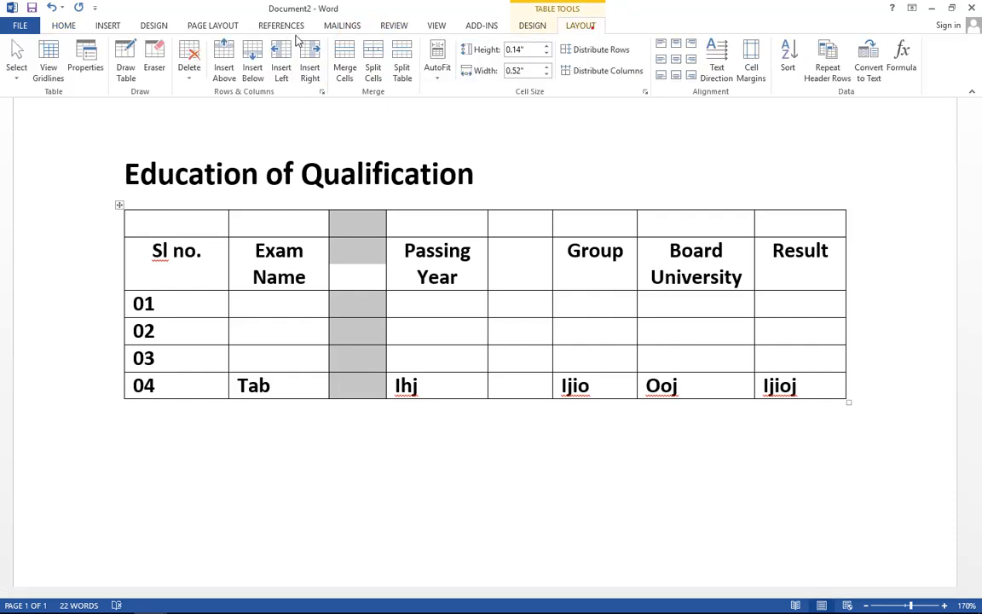
{"action": "left_click", "coordinate": [188, 68]}
{"action": "left_click", "coordinate": [226, 109]}
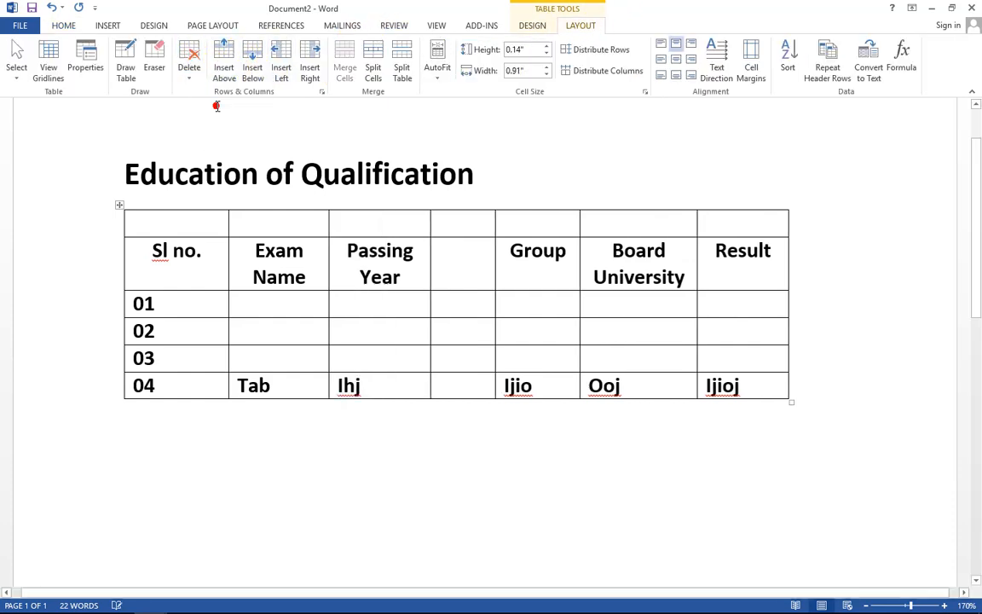
{"action": "left_click_drag", "start_coordinate": [463, 213], "coordinate": [468, 384]}
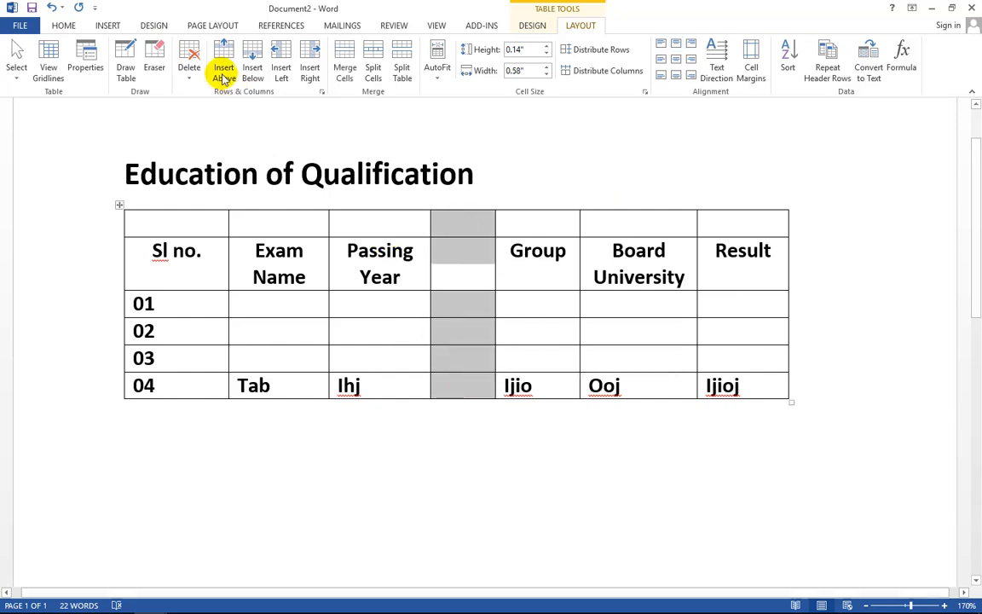
{"action": "left_click", "coordinate": [189, 62]}
{"action": "left_click", "coordinate": [225, 109]}
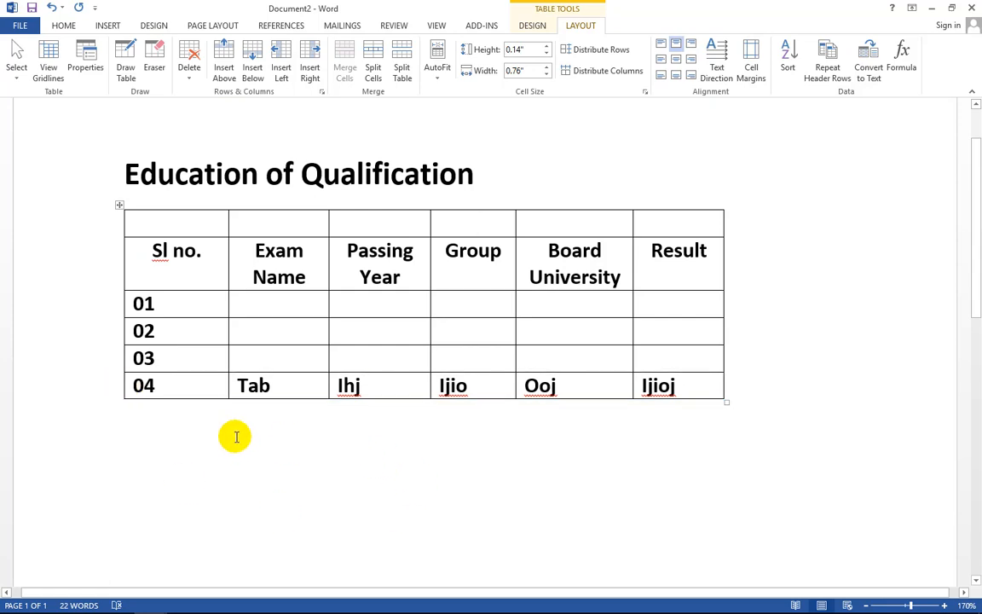
{"action": "left_click", "coordinate": [108, 225]}
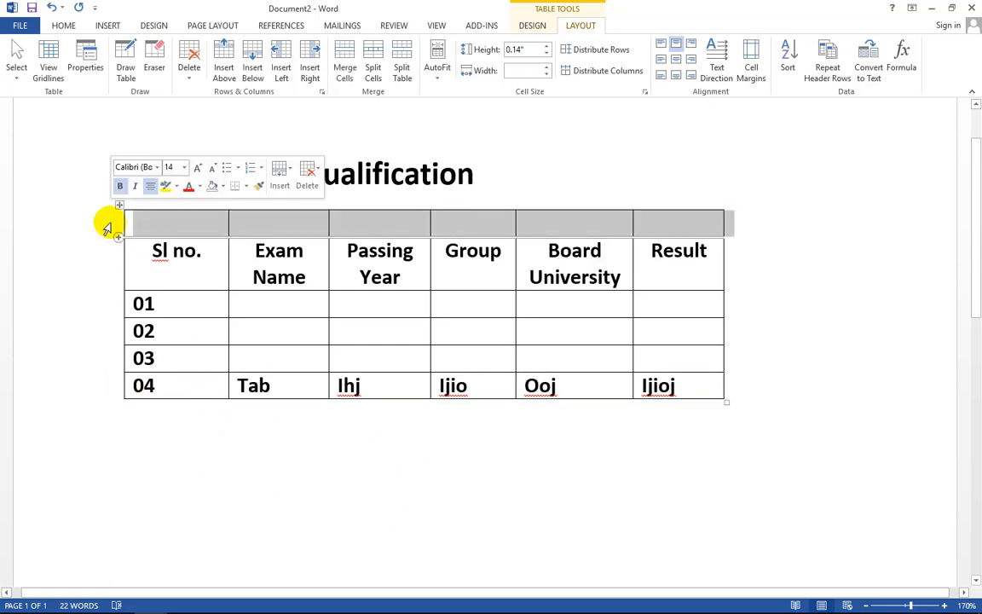
- Delete the empty top row and row 04 from the table
{"action": "left_click", "coordinate": [315, 179]}
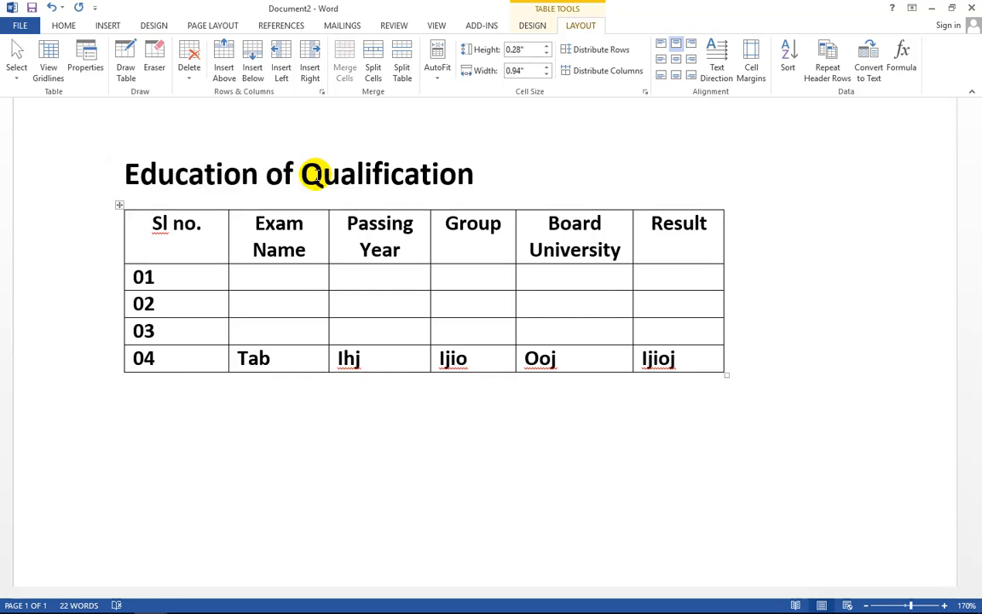
{"action": "left_click", "coordinate": [105, 365]}
{"action": "key", "text": "BackSpace"}
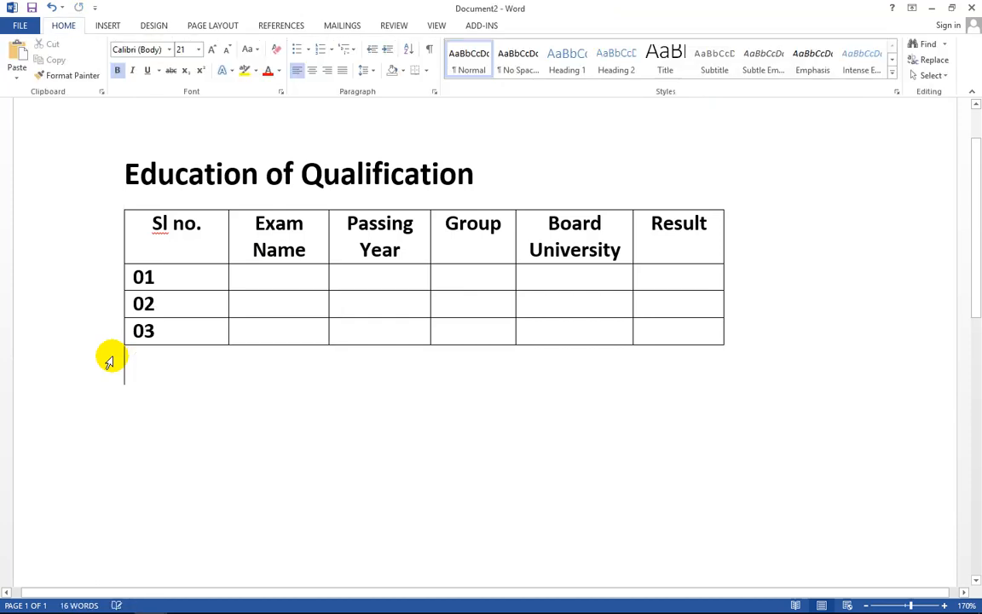
- Add two blank columns right of Result, then delete them again
{"action": "left_click", "coordinate": [652, 238]}
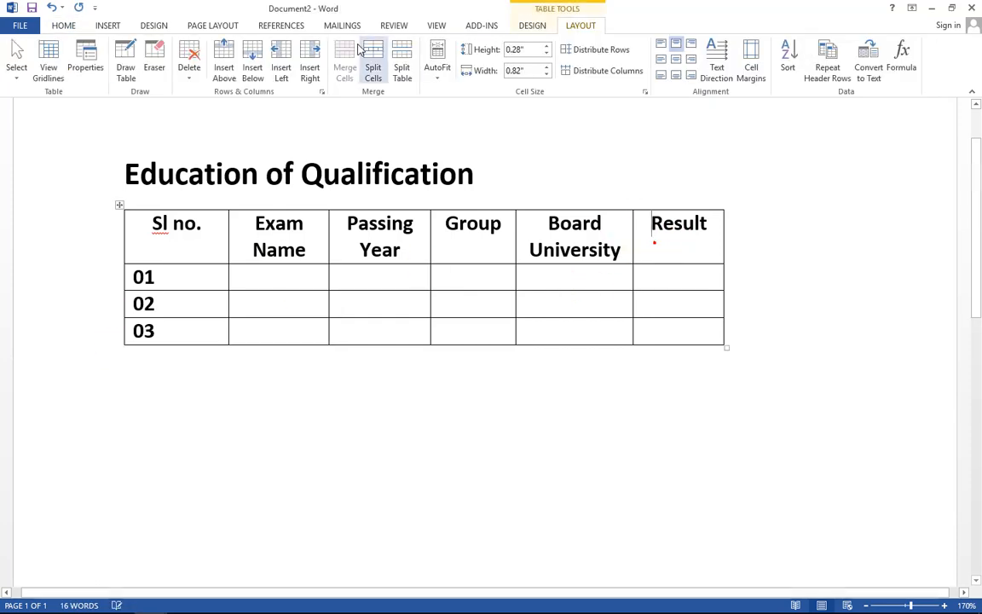
{"action": "left_click", "coordinate": [309, 62]}
{"action": "left_click", "coordinate": [310, 61]}
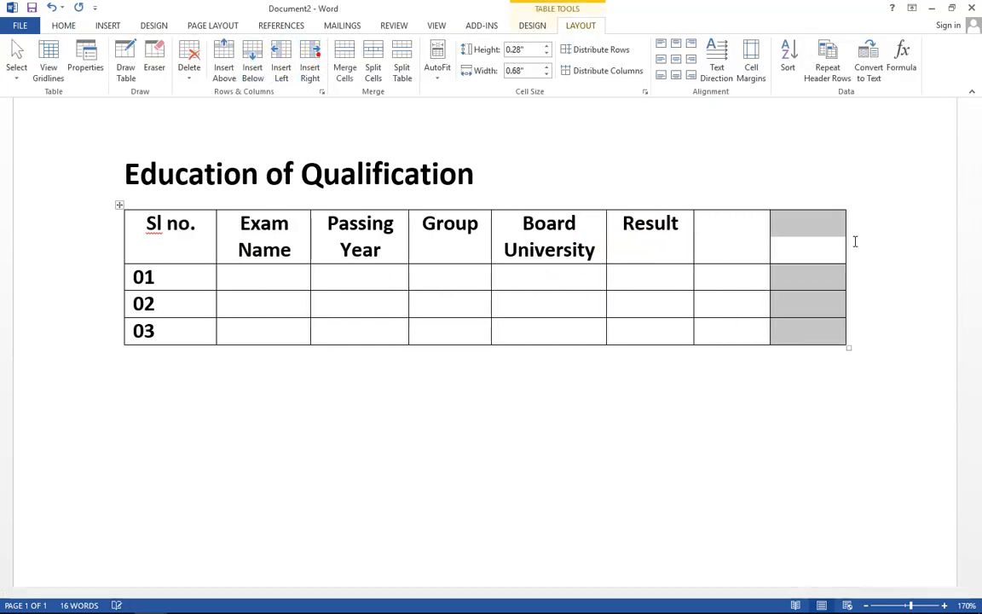
{"action": "left_click", "coordinate": [766, 391]}
{"action": "left_click_drag", "start_coordinate": [741, 212], "coordinate": [808, 336]}
{"action": "key", "text": "BackSpace"}
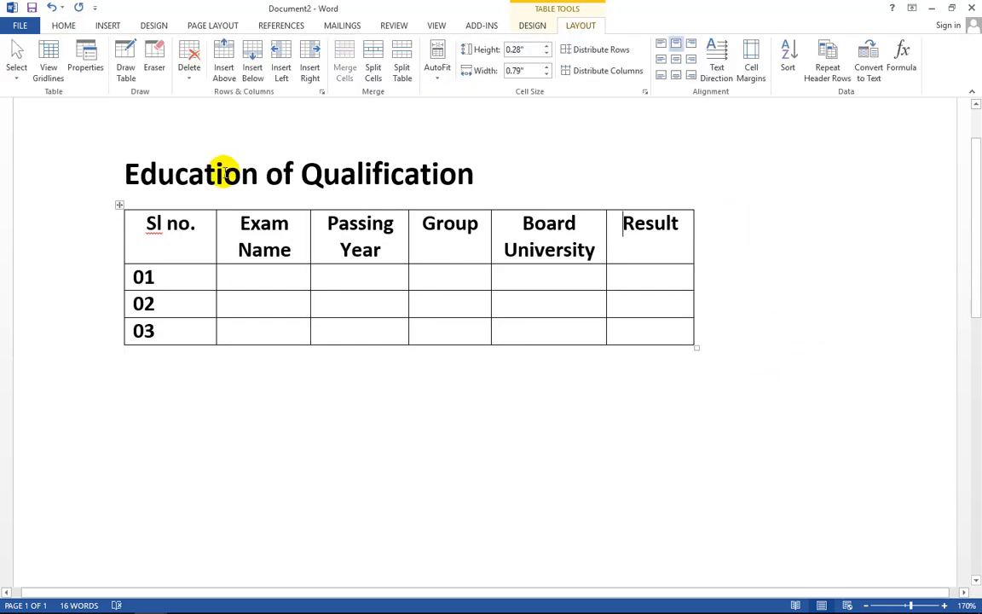
{"action": "left_click", "coordinate": [290, 271]}
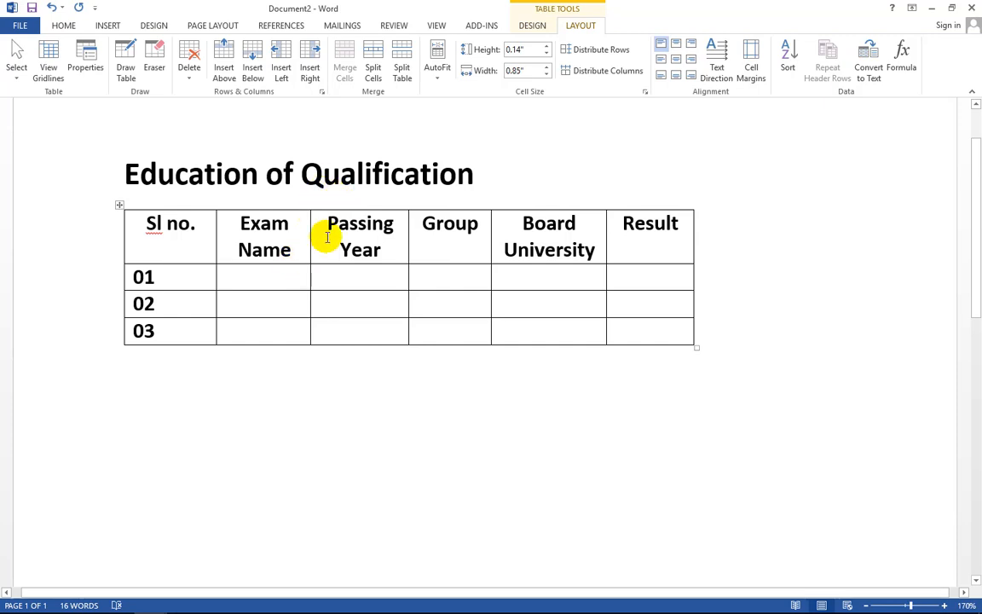
- Delete the old table and insert an empty 6-column, 40-row table under the Education of Qualification heading
{"action": "left_click", "coordinate": [120, 204]}
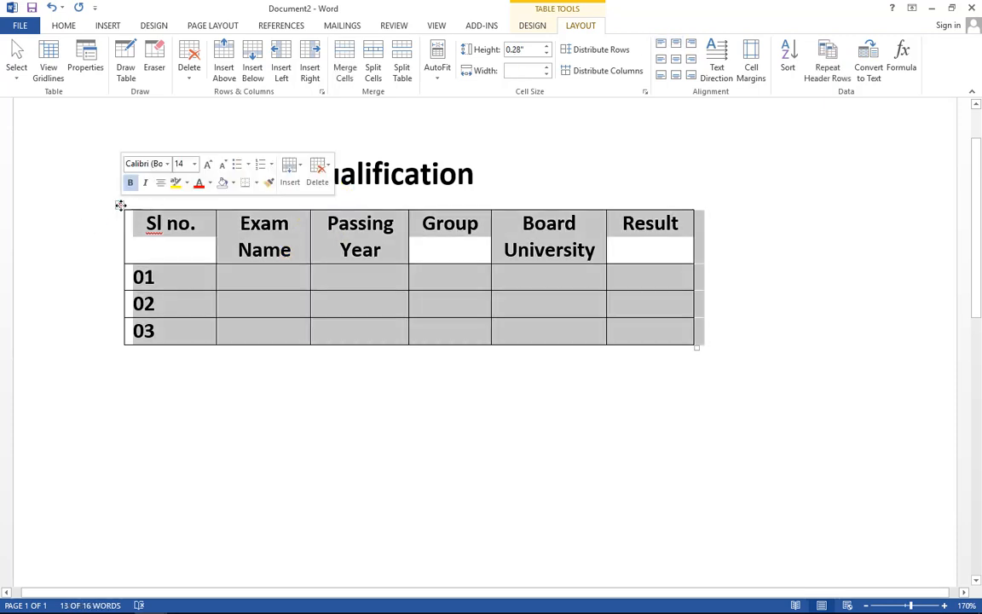
{"action": "key", "text": "BackSpace"}
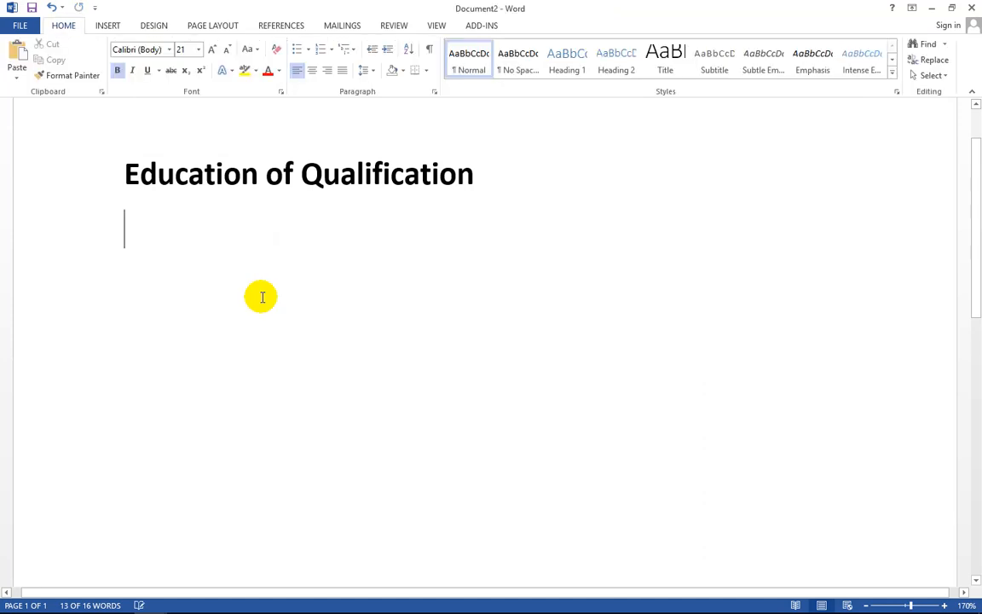
{"action": "left_click", "coordinate": [107, 25]}
{"action": "left_click", "coordinate": [109, 65]}
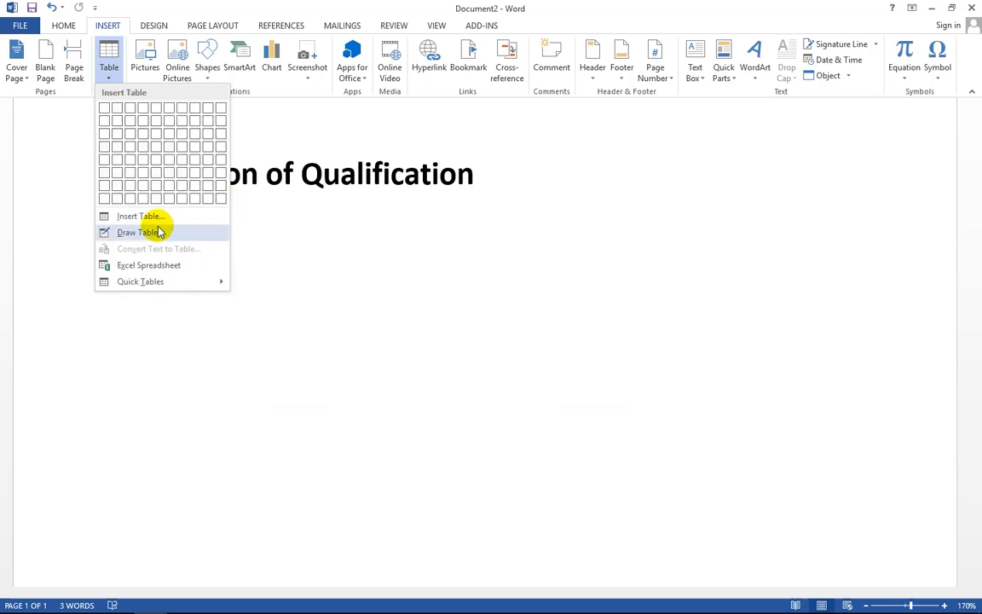
{"action": "left_click", "coordinate": [109, 68]}
{"action": "left_click", "coordinate": [109, 60]}
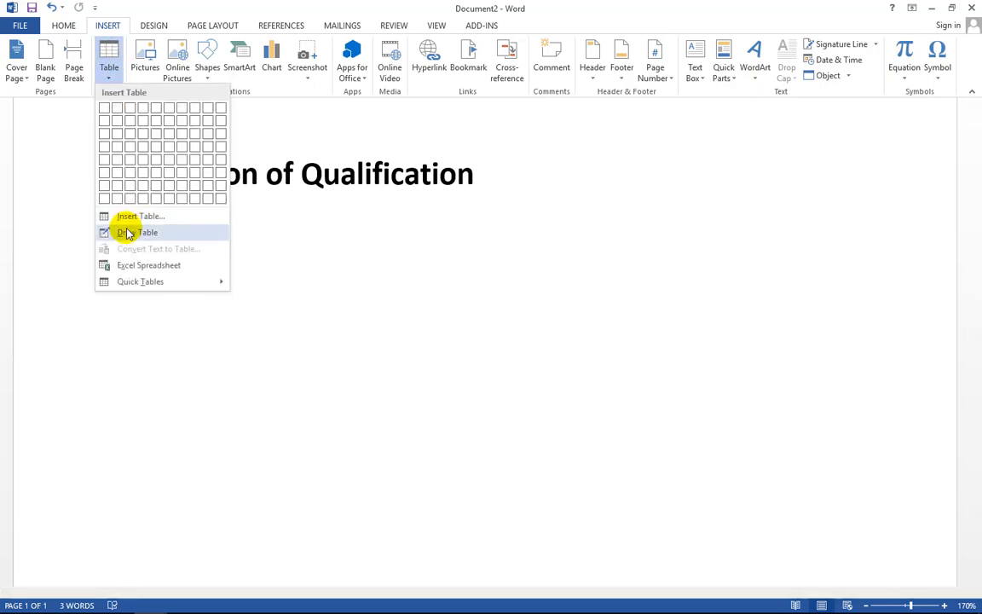
{"action": "left_click", "coordinate": [128, 216]}
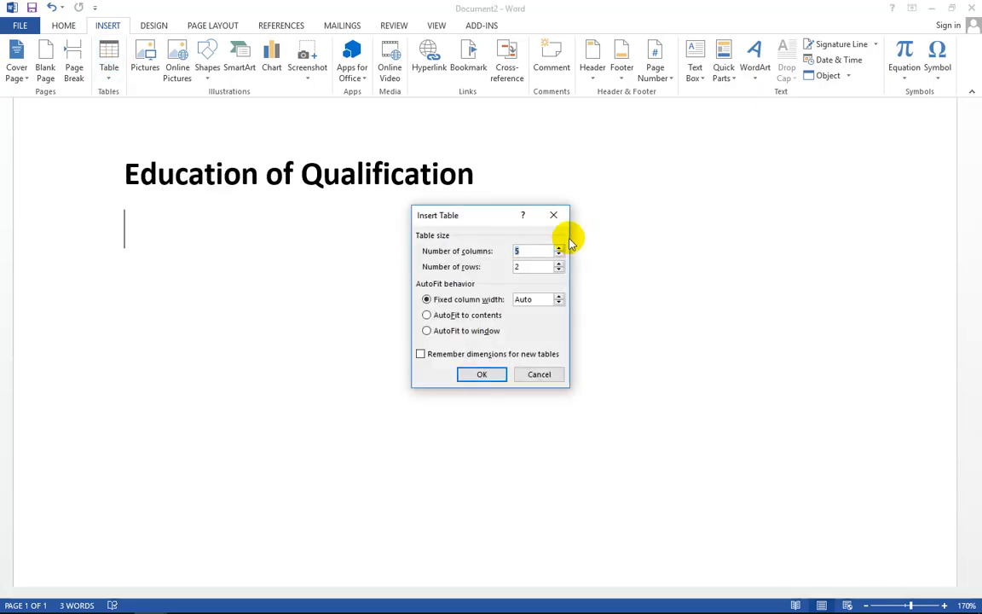
{"action": "left_click_drag", "start_coordinate": [491, 218], "coordinate": [451, 208]}
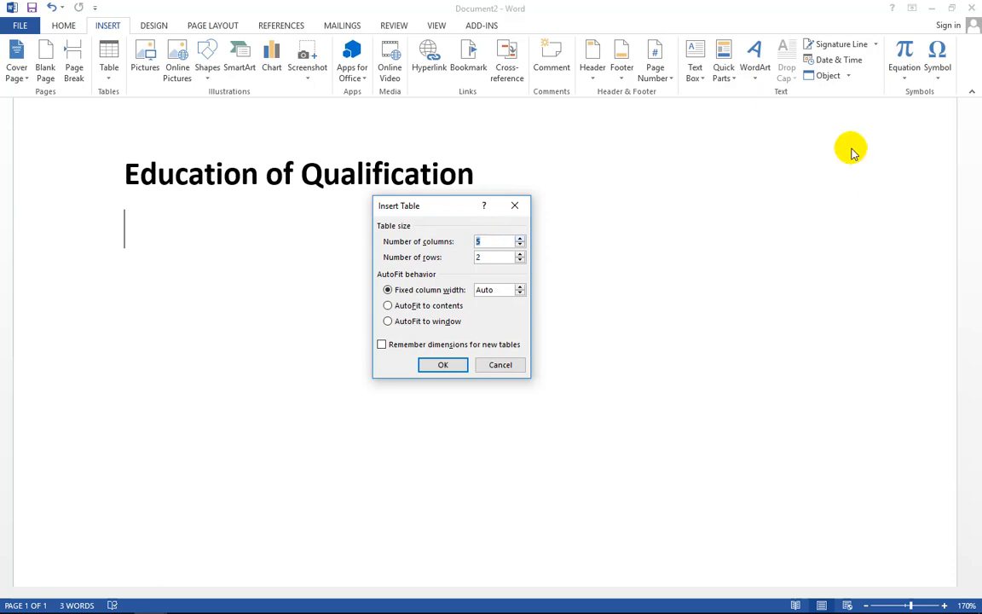
{"action": "type", "text": "6"}
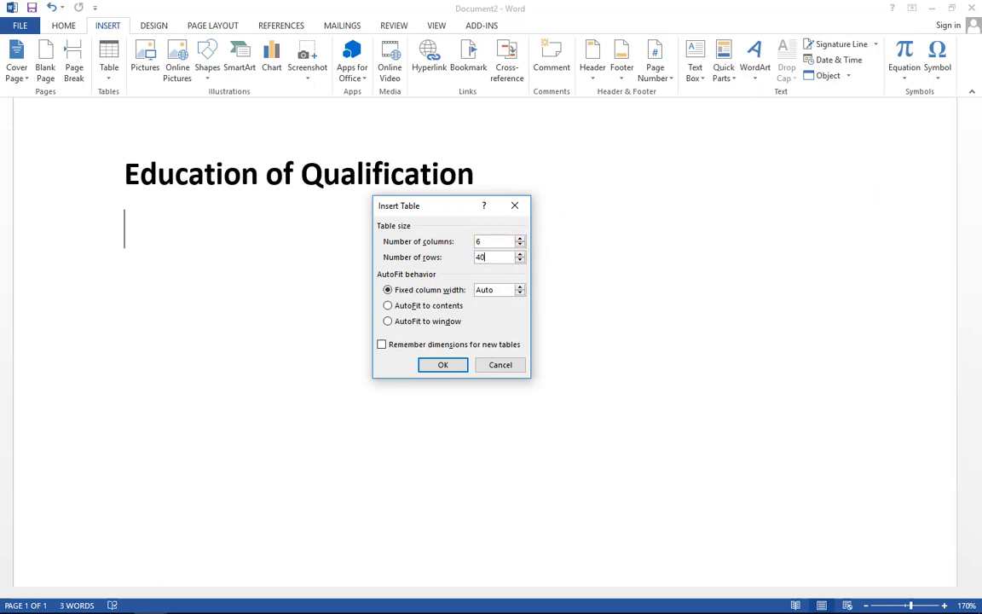
{"action": "key", "text": "Return"}
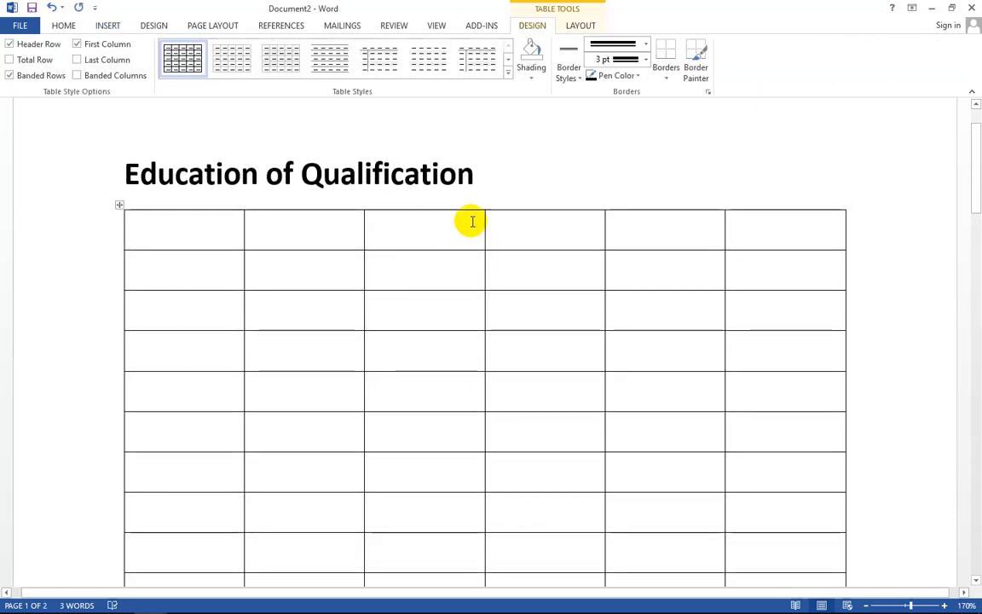
- Delete the surplus empty rows in two passes, leaving a 6-column, 6-row table on one page
{"action": "scroll", "coordinate": [472, 220], "scroll_direction": "down", "scroll_amount": 3}
{"action": "scroll", "coordinate": [483, 235], "scroll_direction": "down", "scroll_amount": 6}
{"action": "scroll", "coordinate": [483, 243], "scroll_direction": "up", "scroll_amount": 1}
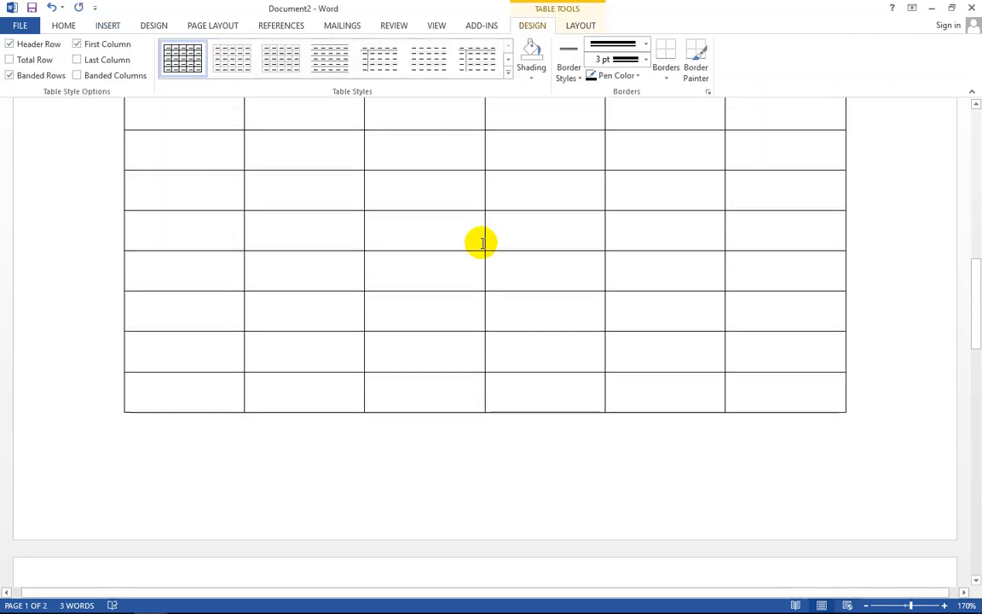
{"action": "scroll", "coordinate": [483, 243], "scroll_direction": "down", "scroll_amount": 7}
{"action": "scroll", "coordinate": [482, 244], "scroll_direction": "down", "scroll_amount": 5}
{"action": "scroll", "coordinate": [485, 260], "scroll_direction": "up", "scroll_amount": 7}
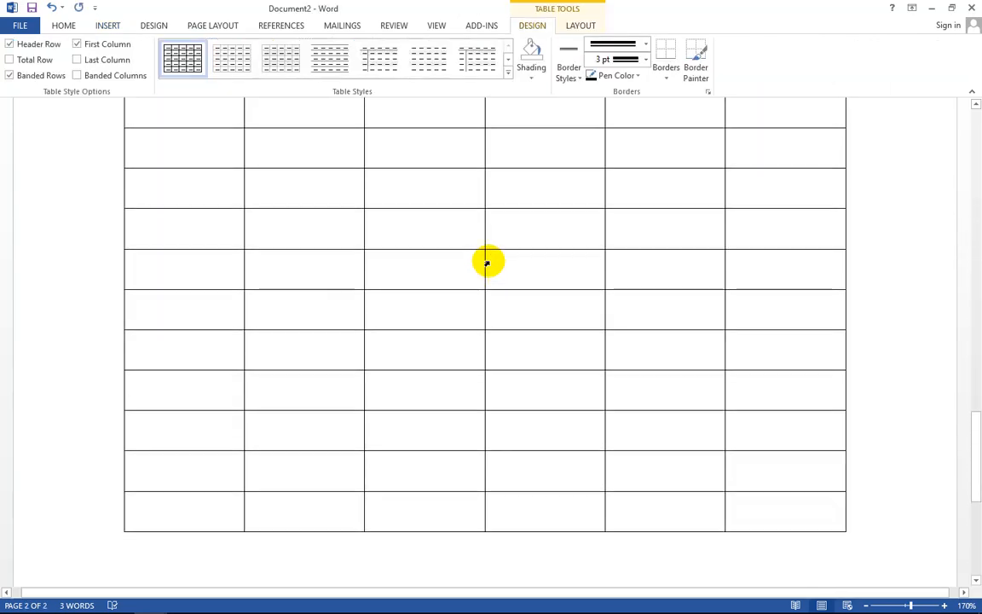
{"action": "scroll", "coordinate": [487, 262], "scroll_direction": "down", "scroll_amount": 3}
{"action": "scroll", "coordinate": [487, 261], "scroll_direction": "up", "scroll_amount": 1}
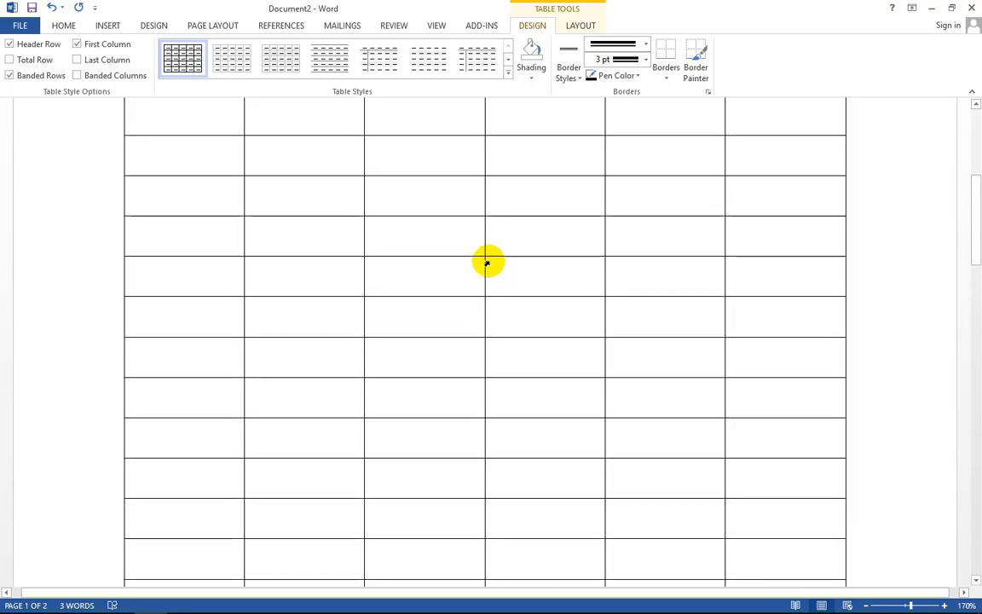
{"action": "scroll", "coordinate": [487, 261], "scroll_direction": "down", "scroll_amount": 6}
{"action": "scroll", "coordinate": [487, 262], "scroll_direction": "down", "scroll_amount": 4}
{"action": "scroll", "coordinate": [487, 262], "scroll_direction": "up", "scroll_amount": 5}
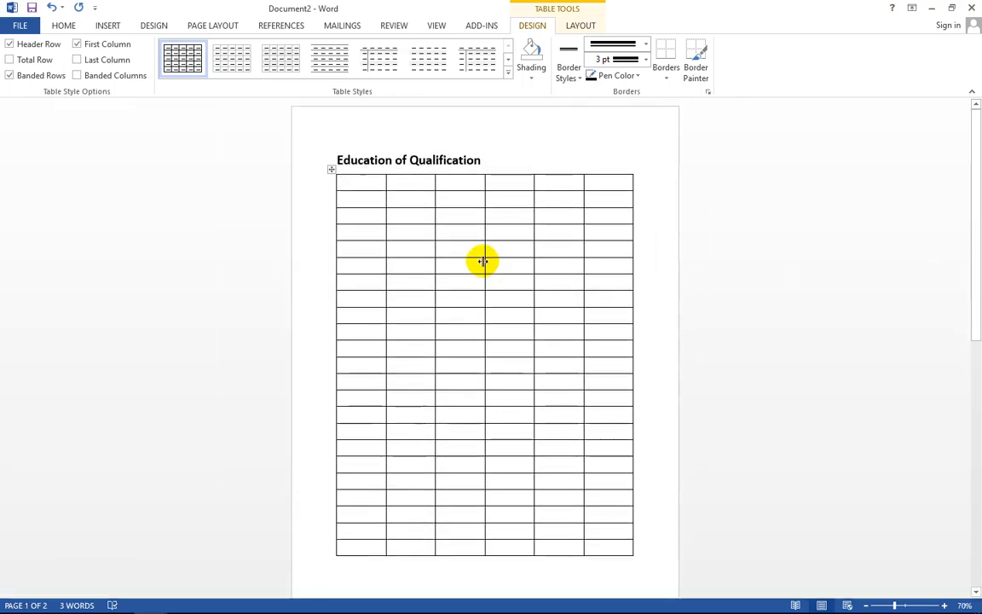
{"action": "scroll", "coordinate": [517, 268], "scroll_direction": "up", "scroll_amount": 5}
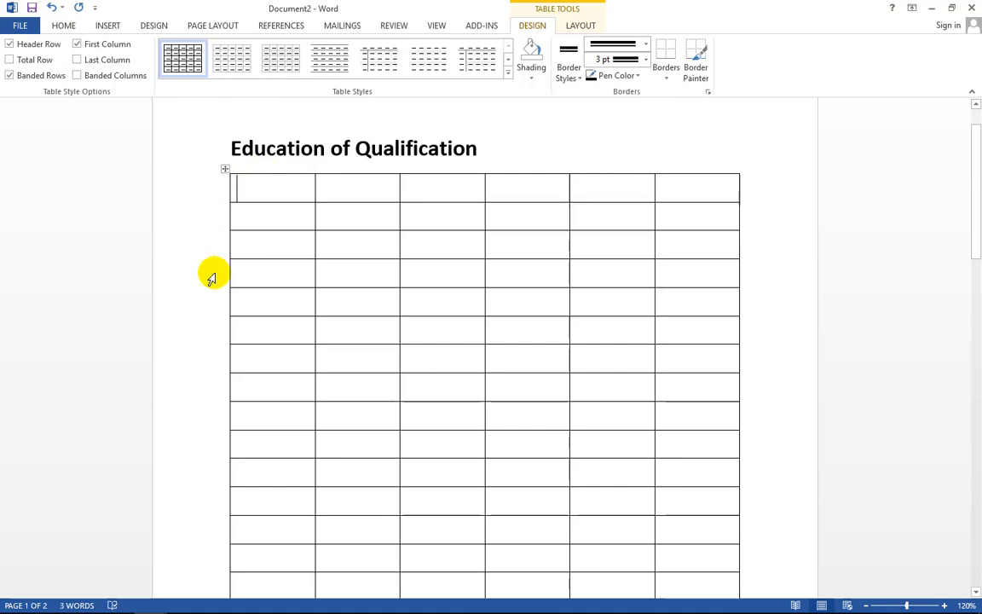
{"action": "scroll", "coordinate": [176, 322], "scroll_direction": "down", "scroll_amount": 3}
{"action": "scroll", "coordinate": [179, 324], "scroll_direction": "down", "scroll_amount": 3}
{"action": "left_click_drag", "start_coordinate": [181, 373], "coordinate": [292, 570]}
{"action": "key", "text": "BackSpace"}
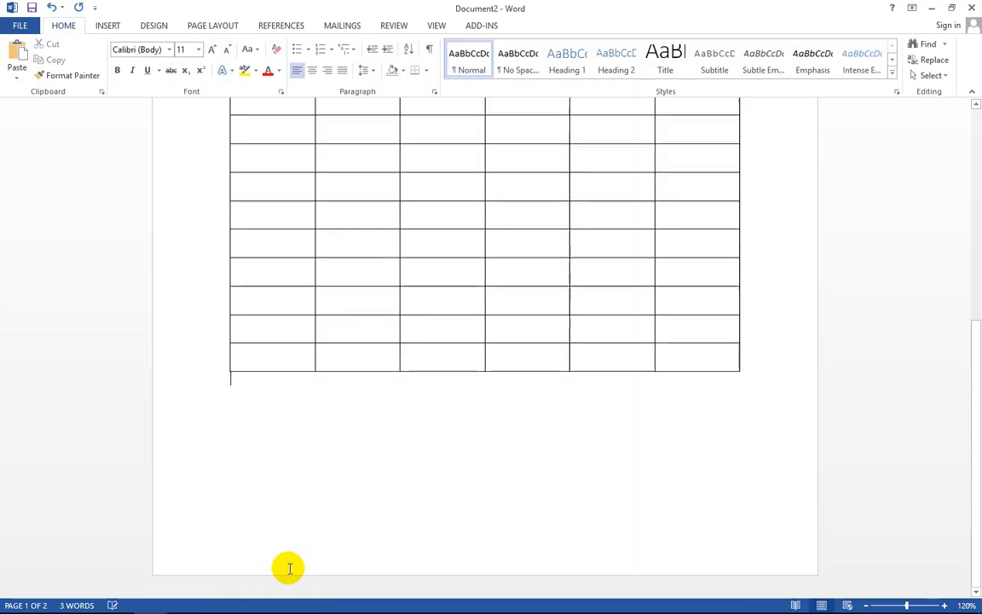
{"action": "scroll", "coordinate": [230, 478], "scroll_direction": "up", "scroll_amount": 5}
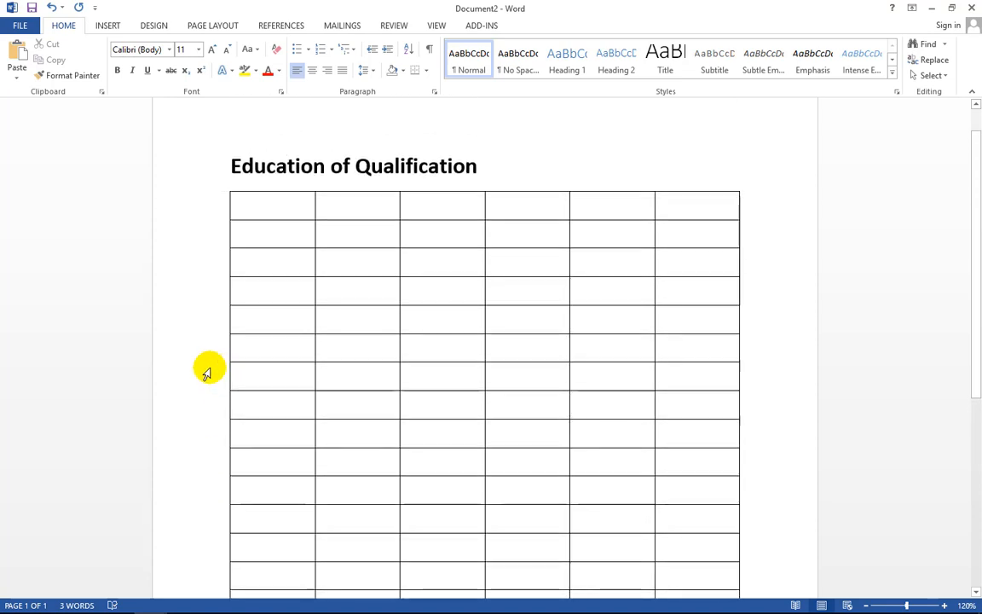
{"action": "left_click_drag", "start_coordinate": [206, 368], "coordinate": [801, 607]}
{"action": "key", "text": "BackSpace"}
{"action": "scroll", "coordinate": [663, 458], "scroll_direction": "up", "scroll_amount": 3}
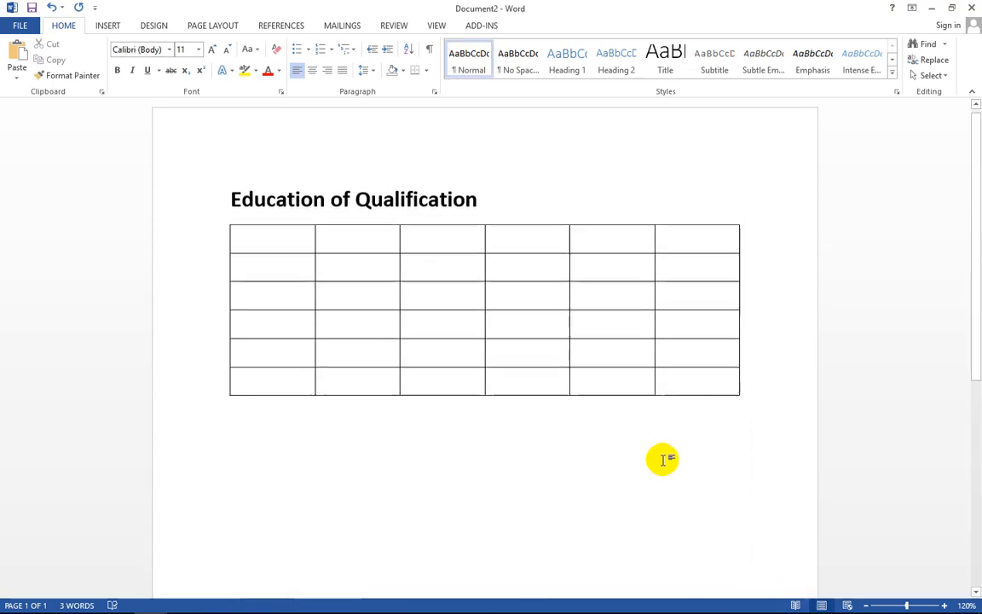
- Fill the lower table cells with sample numbers like 5644, 5454545, 54 and 45, adding rows as needed
{"action": "left_click", "coordinate": [716, 235]}
{"action": "left_click", "coordinate": [675, 385]}
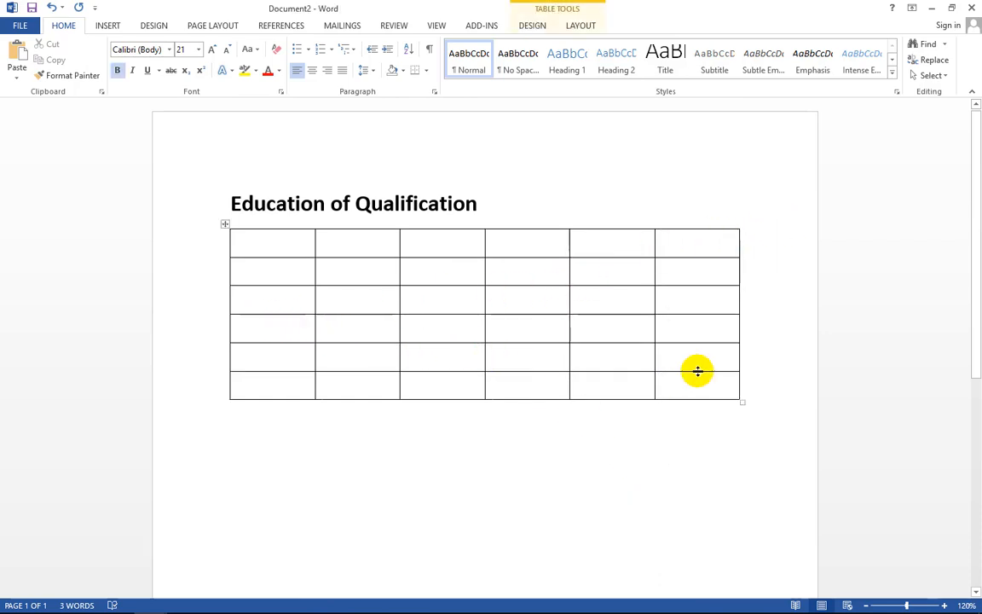
{"action": "type", "text": "5644"}
{"action": "key", "text": "Tab"}
{"action": "type", "text": "545454"}
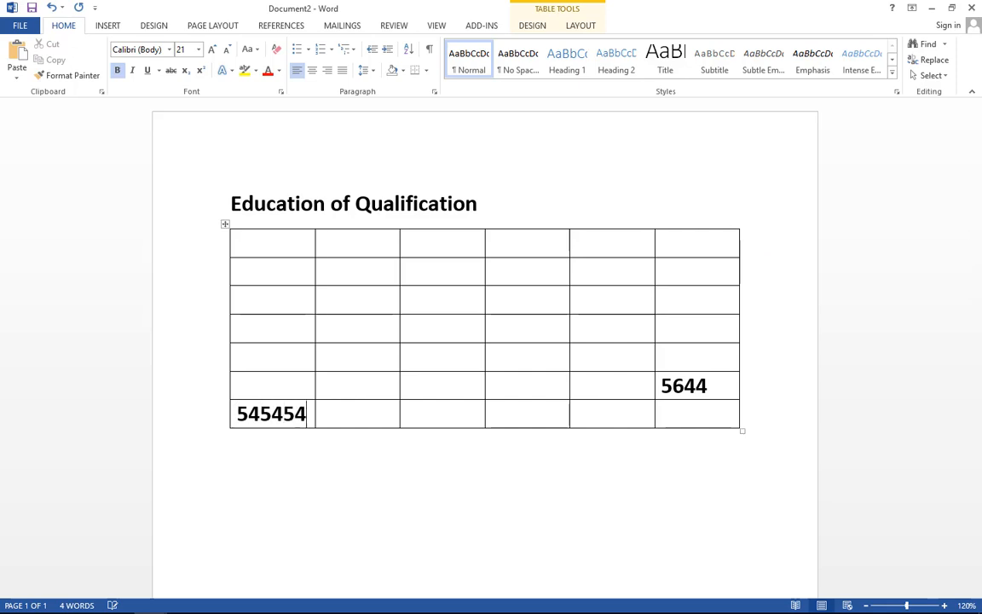
{"action": "type", "text": "5"}
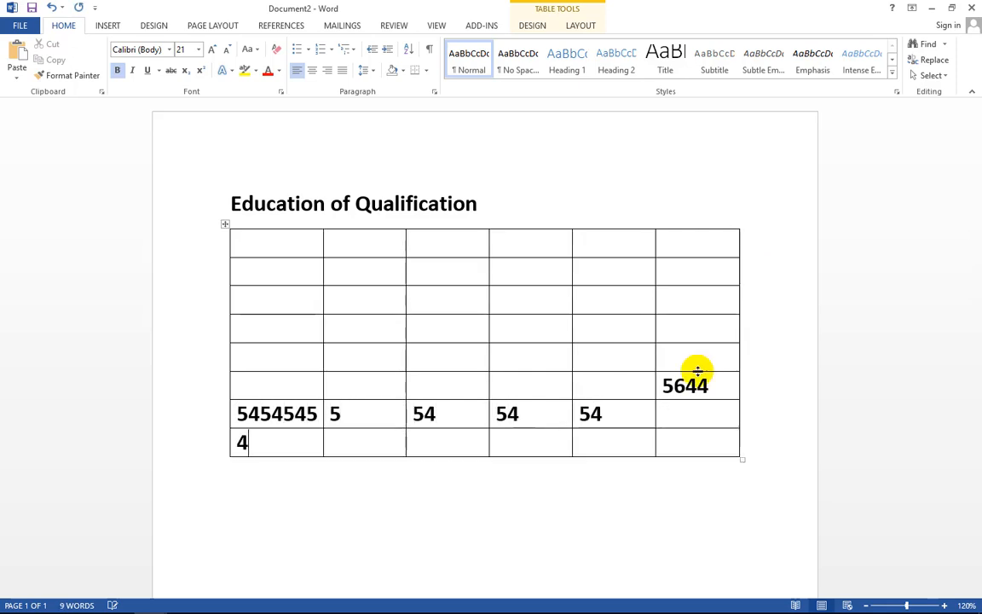
{"action": "type", "text": "\t5\t54\t54\t54\t\t44"}
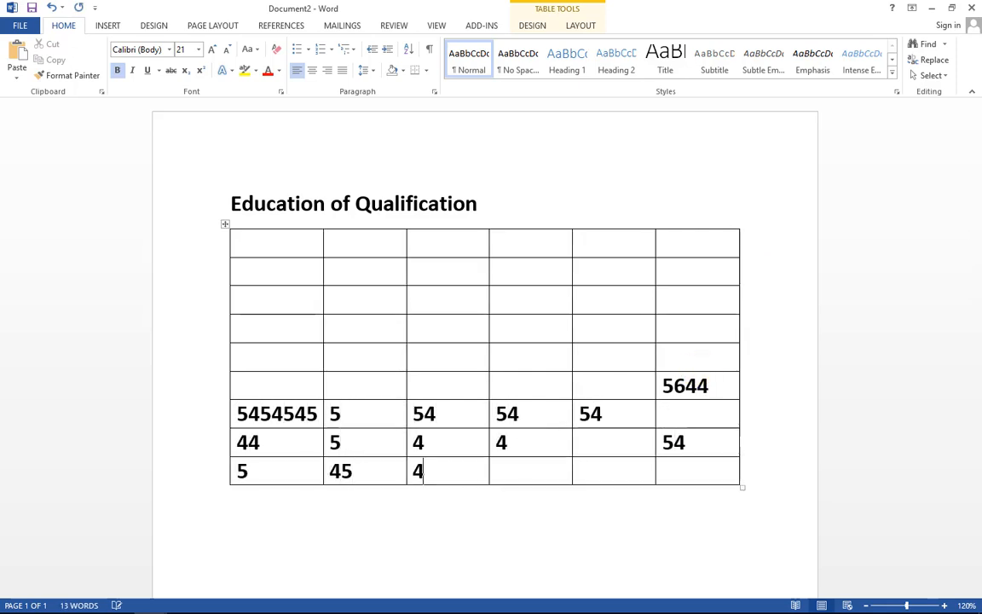
{"action": "type", "text": "\t4\t\t54\t5\t45\t454\t5\t45\t\t4\t5415\t45\t5\t4"}
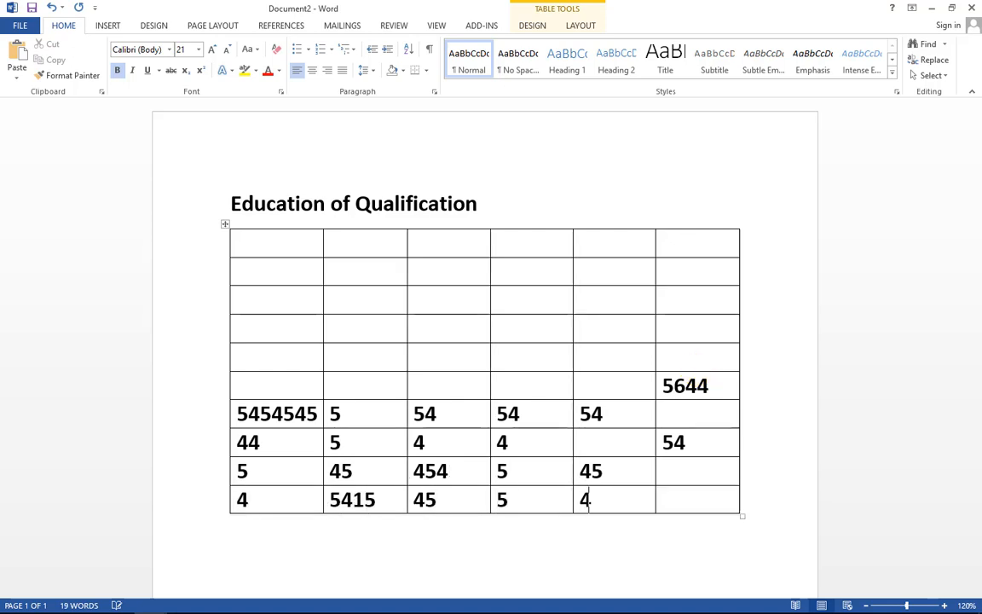
{"action": "type", "text": "54\t5"}
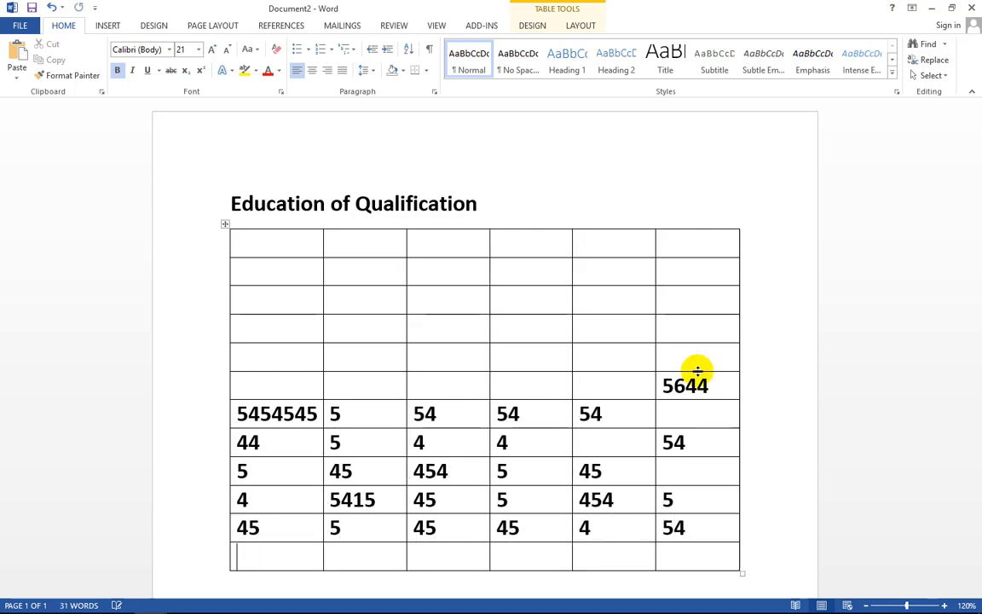
{"action": "type", "text": "\t\t45\t5\t45\t45\t4\t54\t\t5\t45\t454\t5\t"}
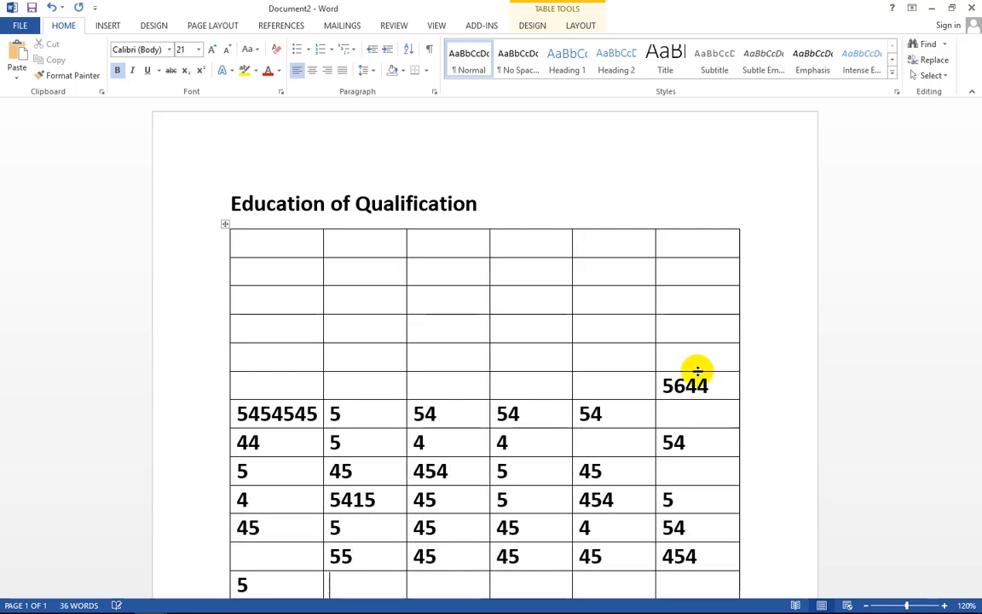
{"action": "type", "text": "\t45\t5\t5\t45\t45\t4"}
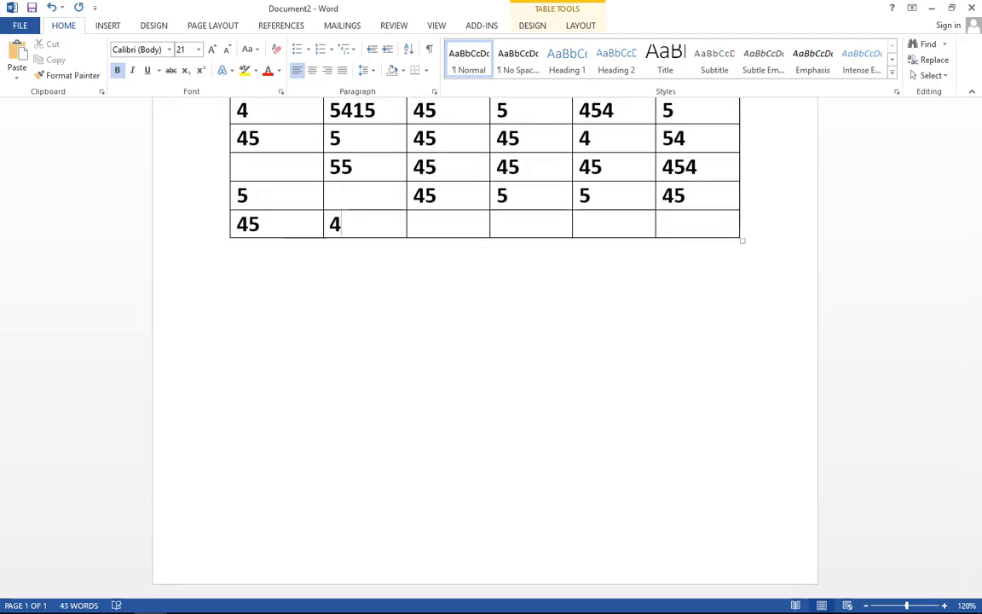
{"action": "scroll", "coordinate": [715, 363], "scroll_direction": "up", "scroll_amount": 2}
{"action": "scroll", "coordinate": [714, 363], "scroll_direction": "up", "scroll_amount": 5}
{"action": "left_click", "coordinate": [517, 218]}
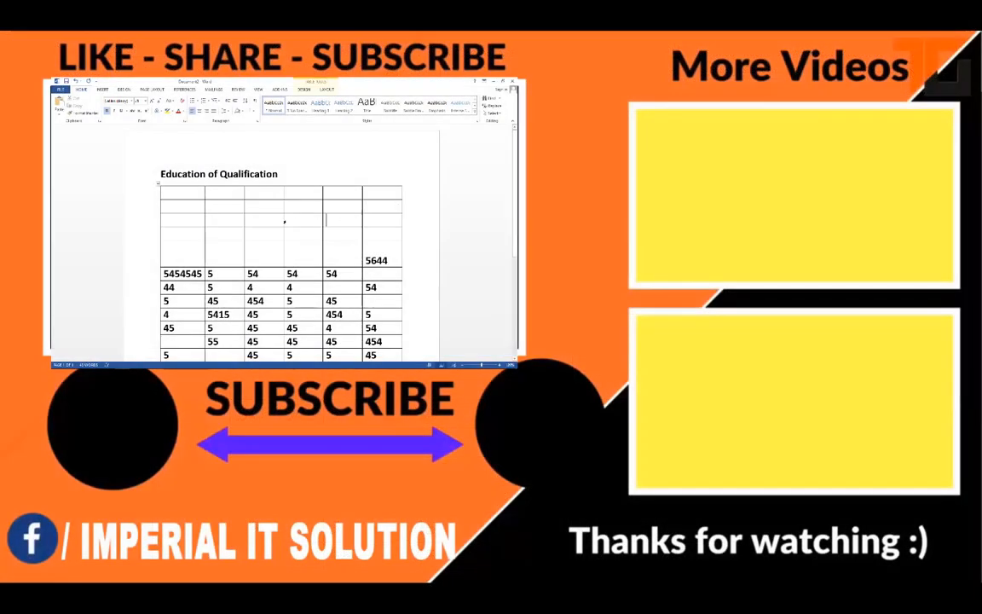
- Select the empty cell in column 4, row 3 and bring up the Table Tools Layout commands
{"action": "left_click", "coordinate": [284, 221]}
{"action": "left_click", "coordinate": [327, 89]}
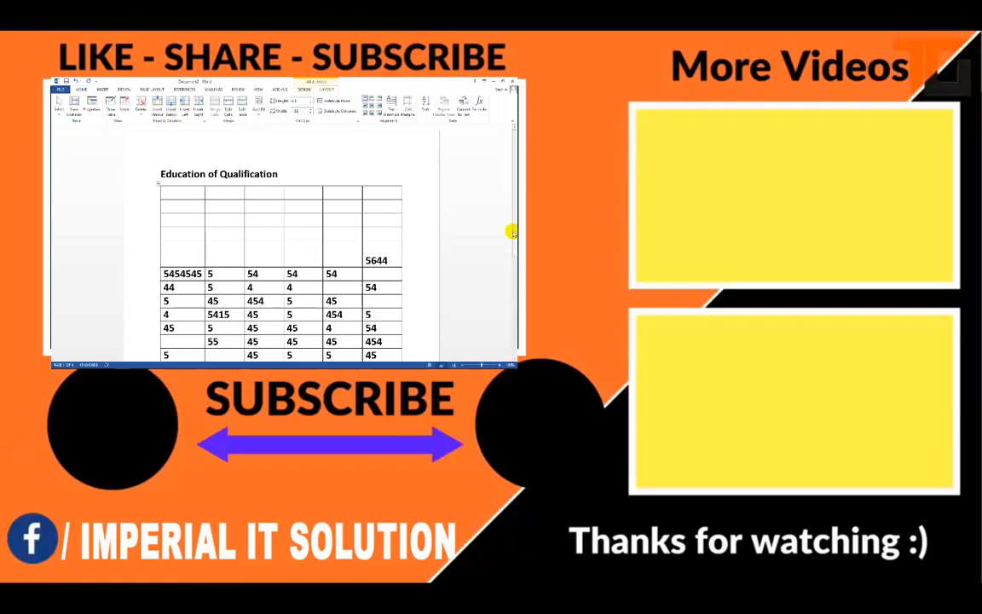
{"action": "left_click_drag", "start_coordinate": [516, 243], "coordinate": [509, 343]}
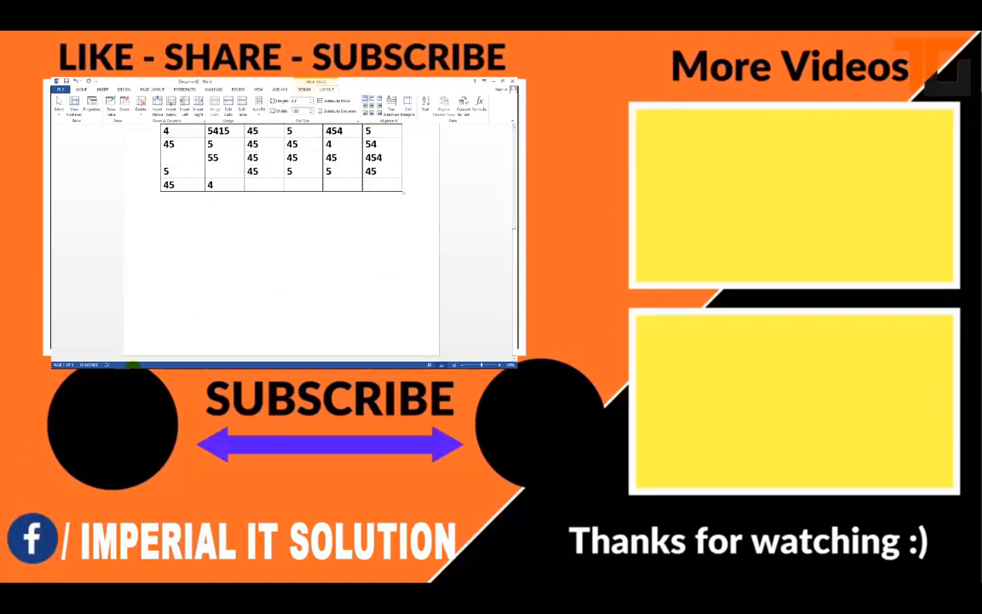